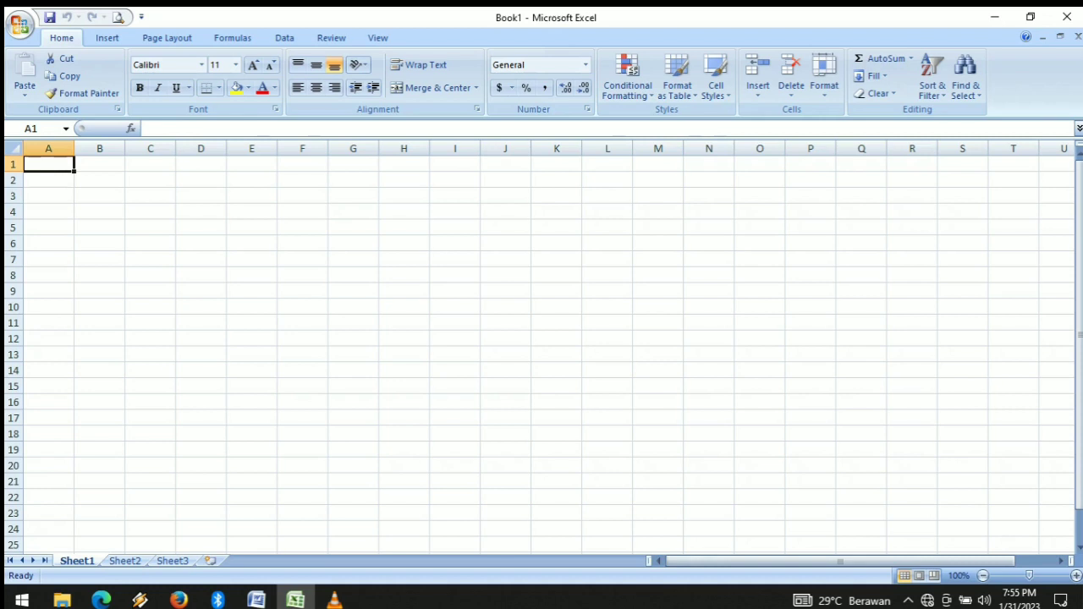
- Enter the title RINCIAN BELANJA BARANG TOKO in cell A1
type("RINCIAN")
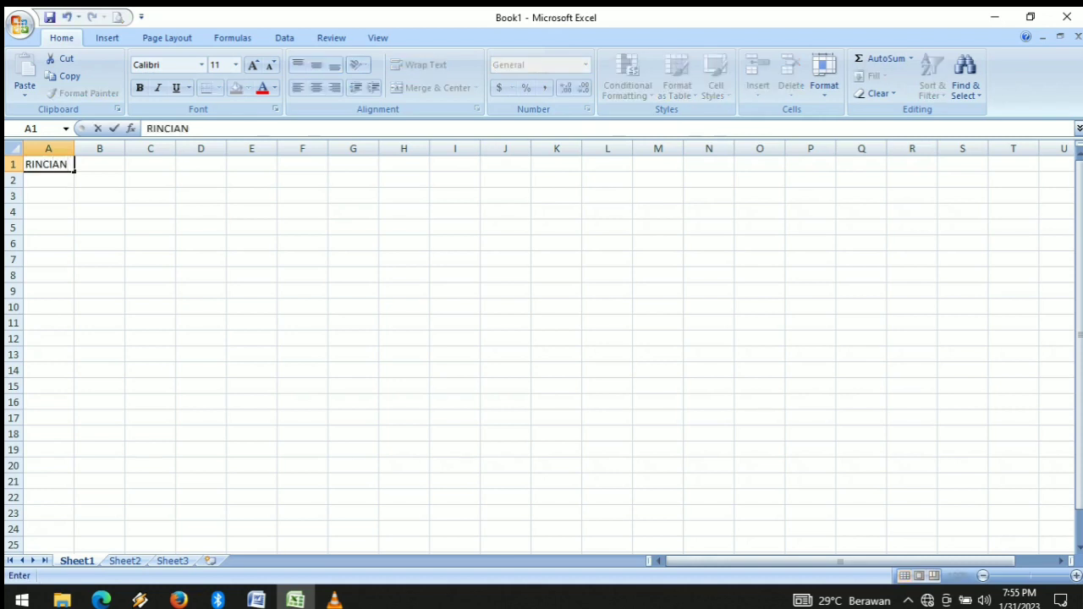
type(" BELANJA B")
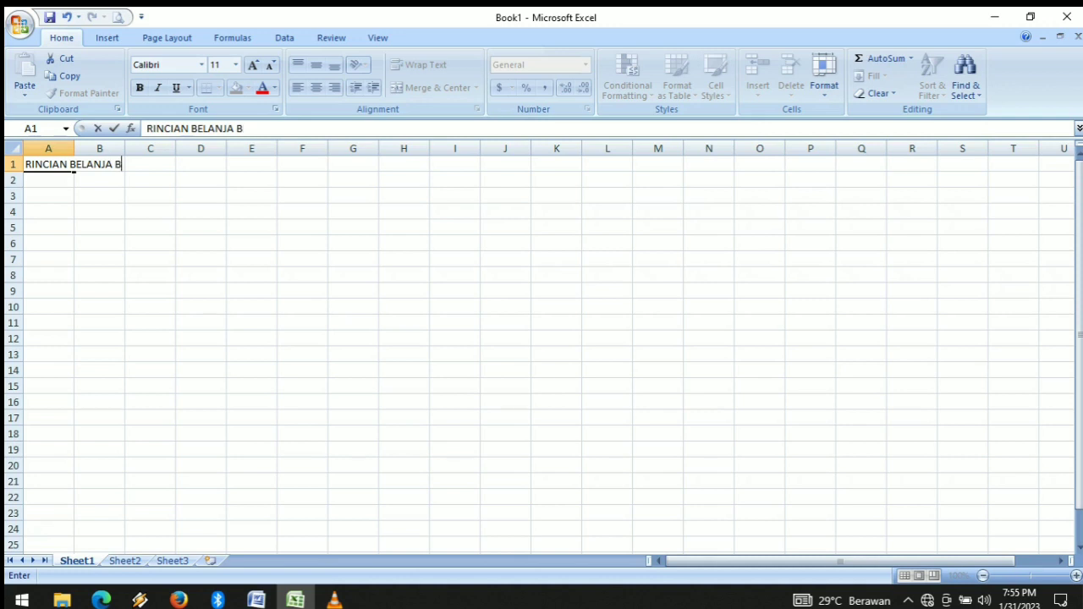
type("ARANG D")
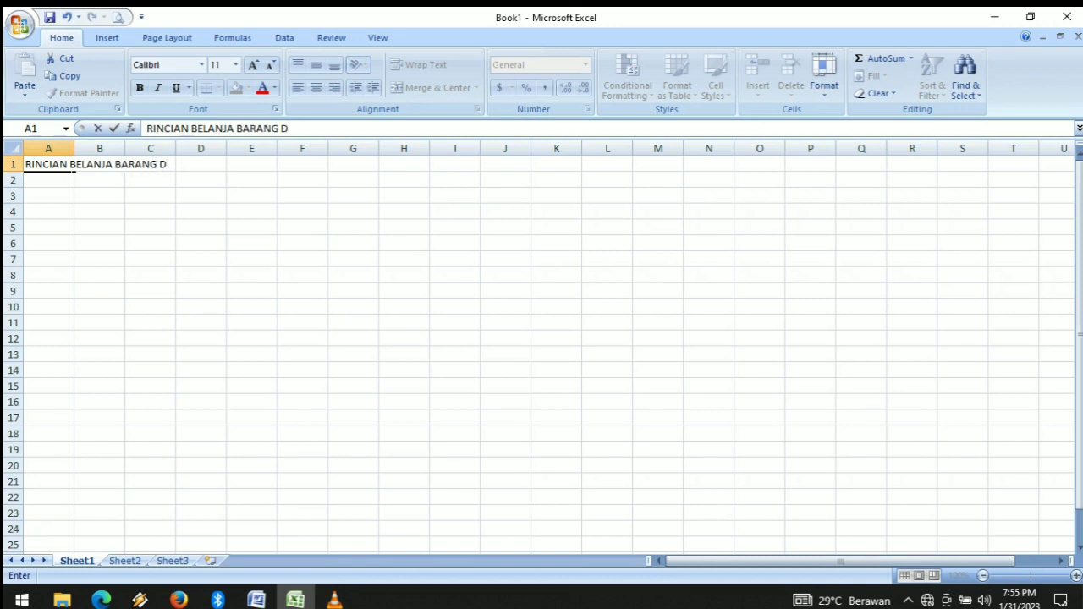
key("BackSpace")
type("TOKO")
key("Return")
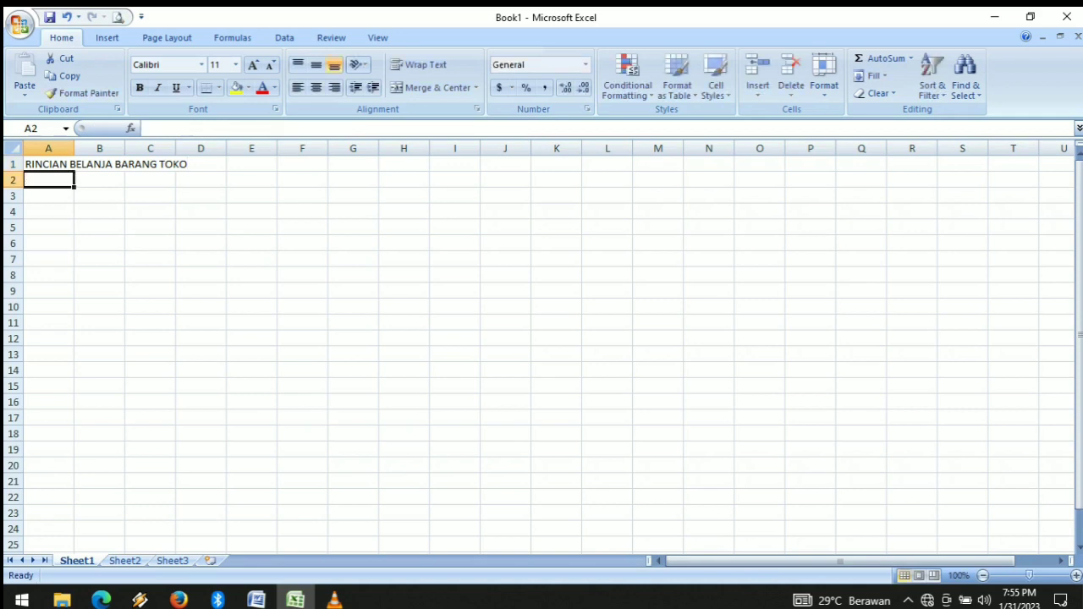
- Enter the headers NO in A4 and NAMA BARANG in B4, and widen column B to fit its header
left_click(49, 211)
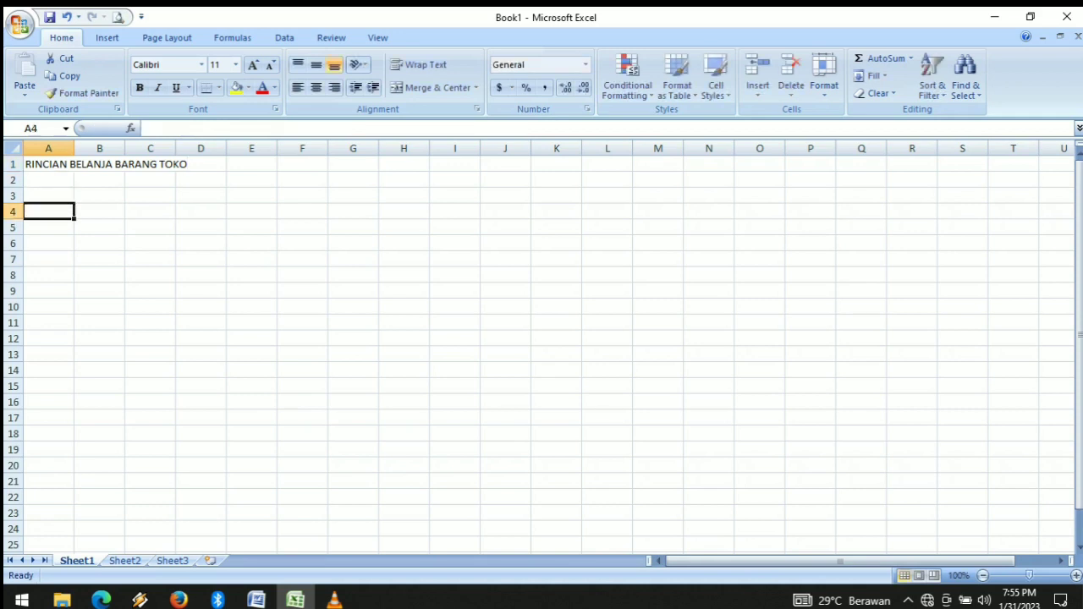
type("NO")
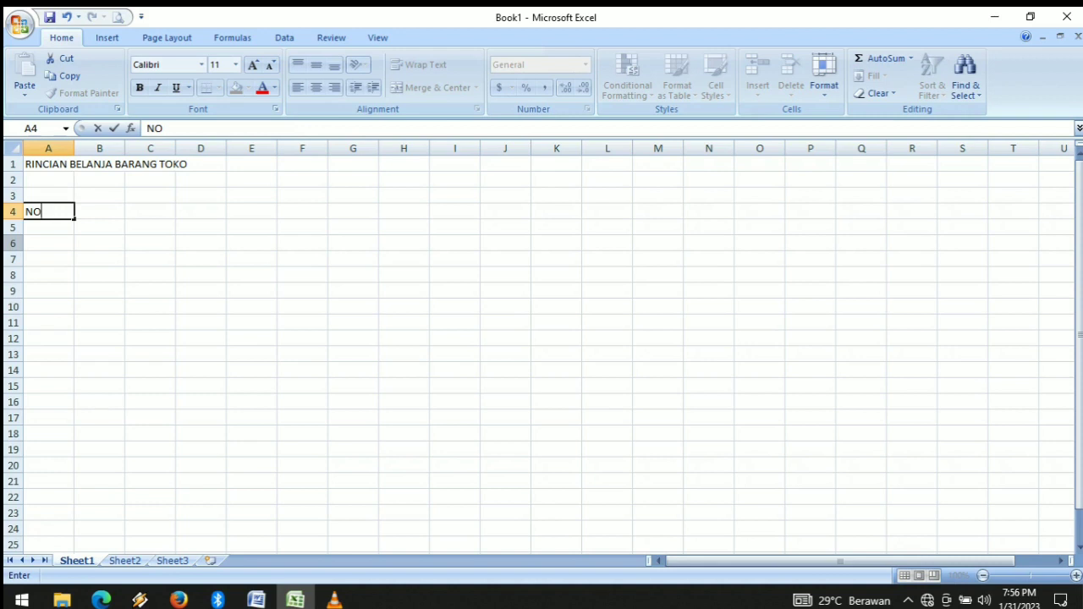
key("Tab")
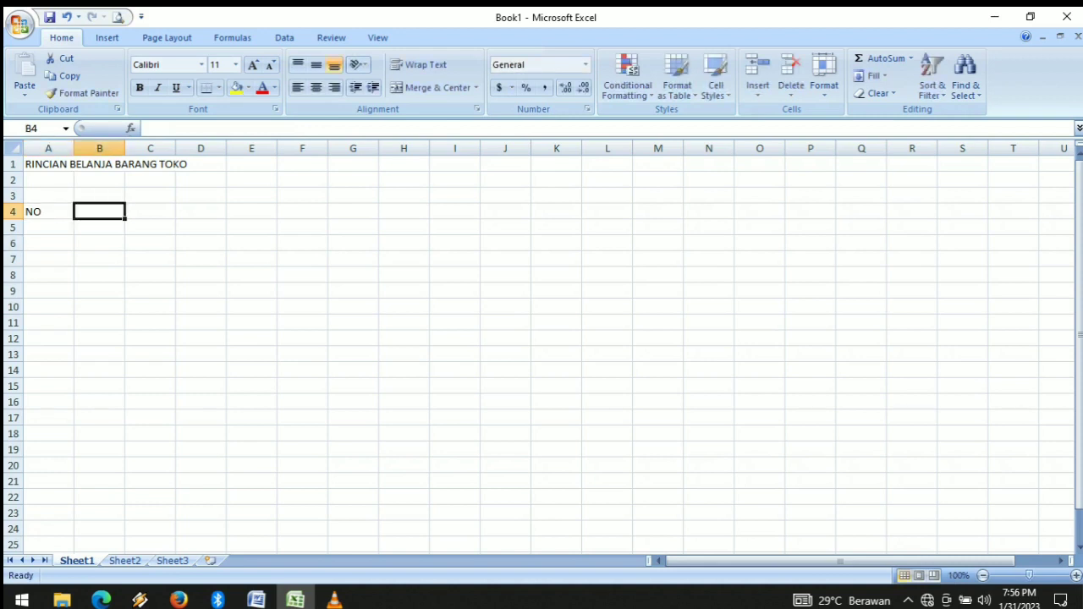
type("NAMA")
key("BackSpace")
key("BackSpace")
key("BackSpace")
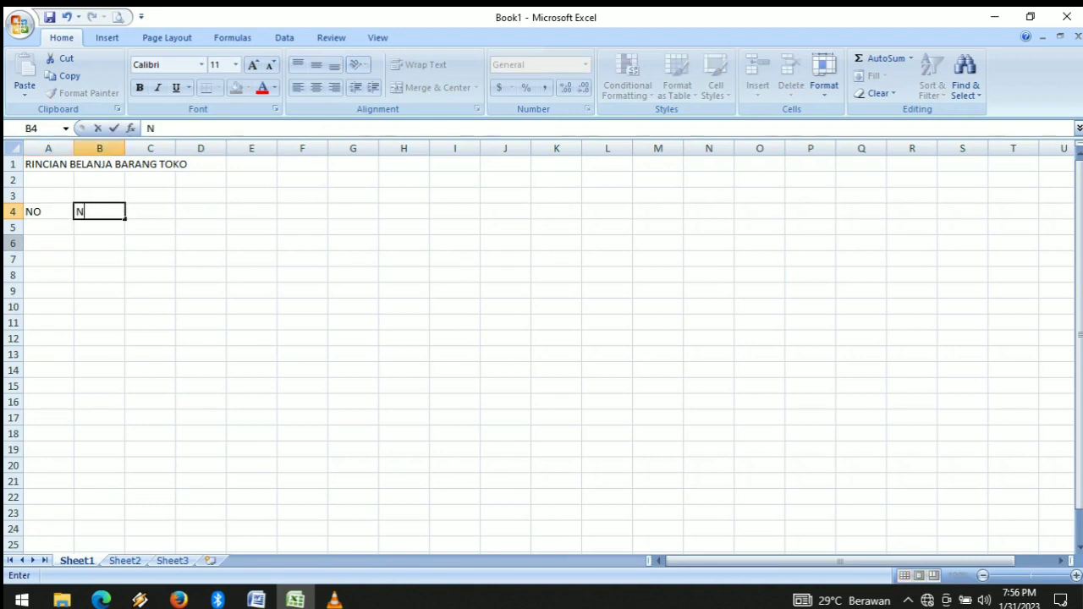
type("AMA BARANG")
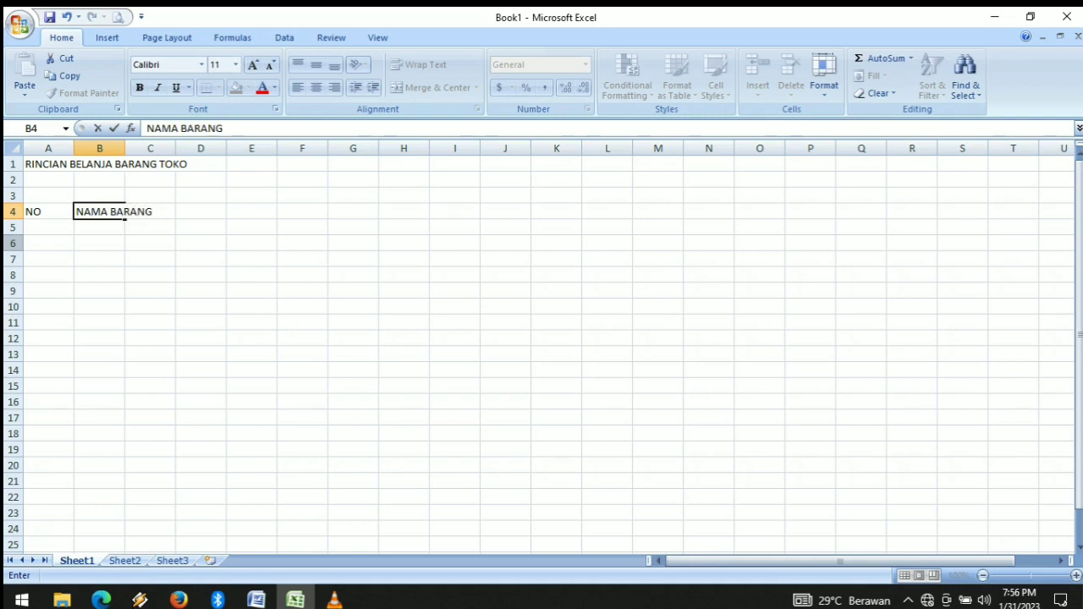
key("Tab")
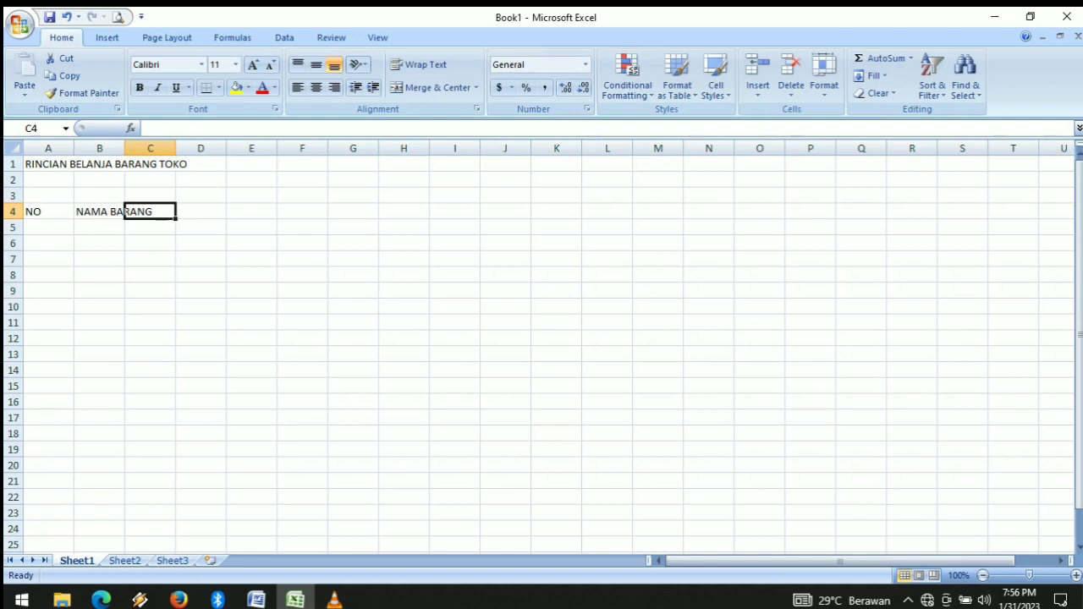
left_click_drag(124, 148, 179, 148)
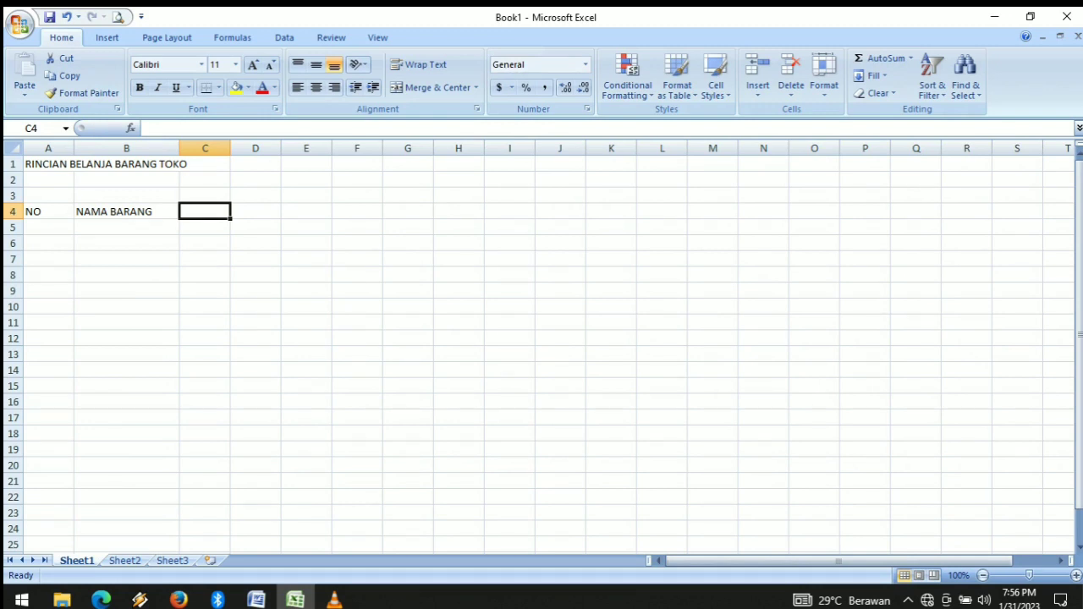
type("NAMA ")
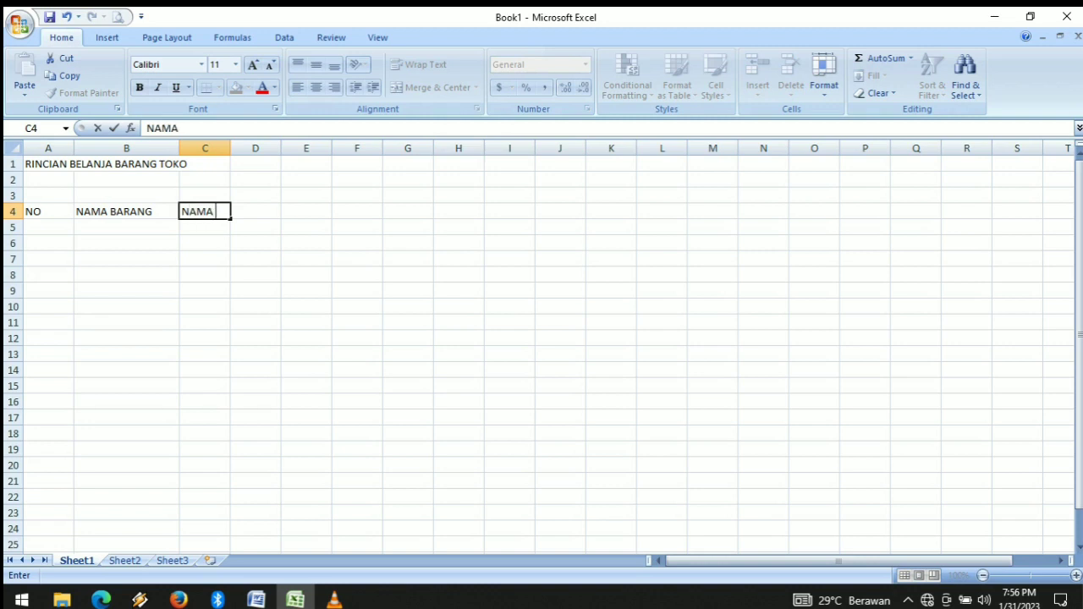
type("BARANG")
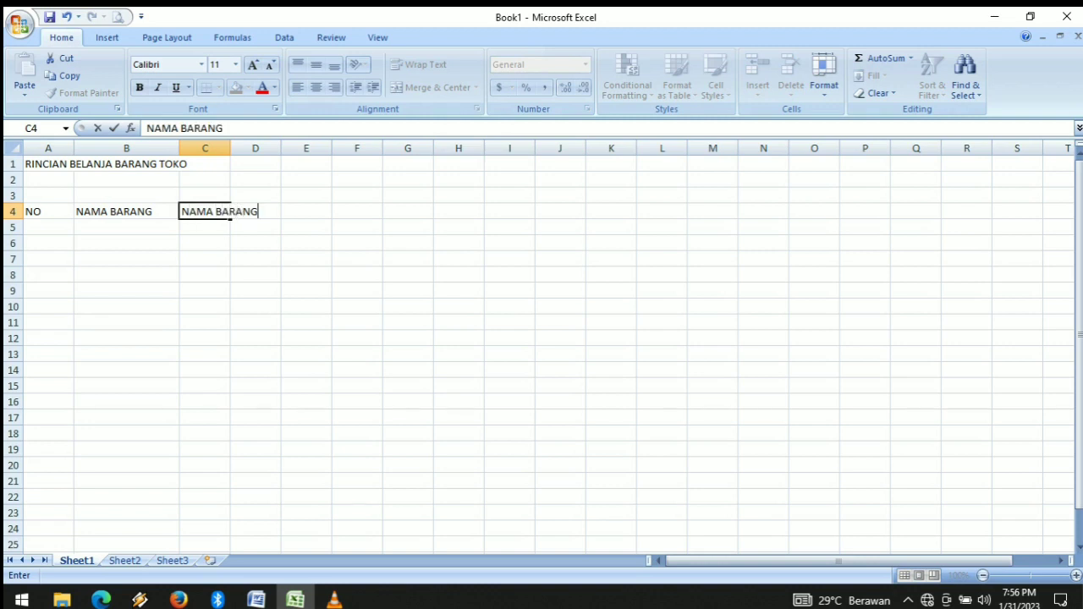
key("Tab")
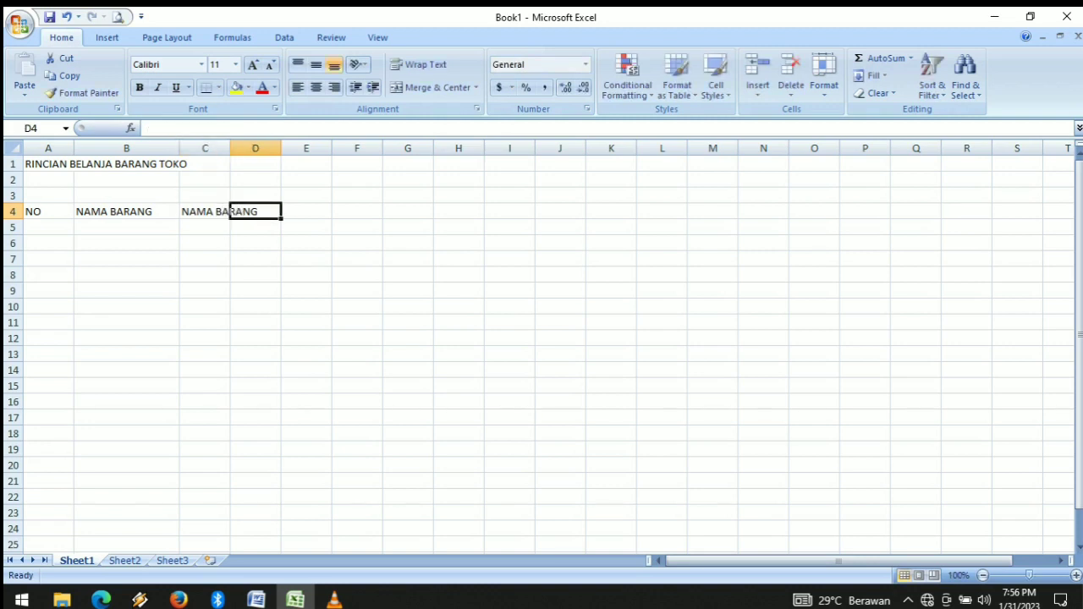
- Widen column C and make BANYAKNYA the header in C4
left_click_drag(230, 148, 275, 148)
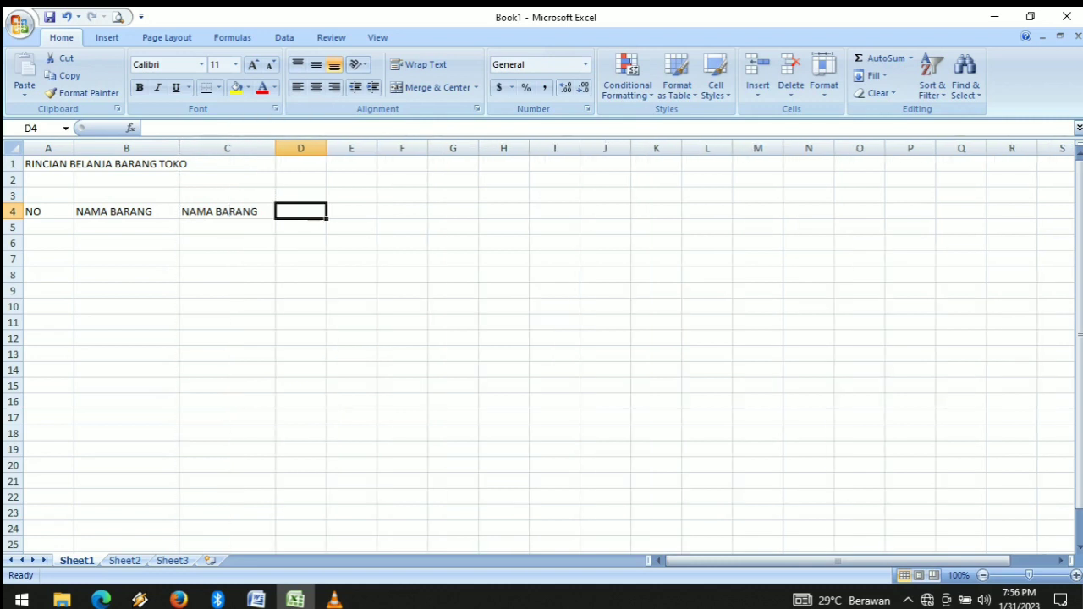
left_click(226, 212)
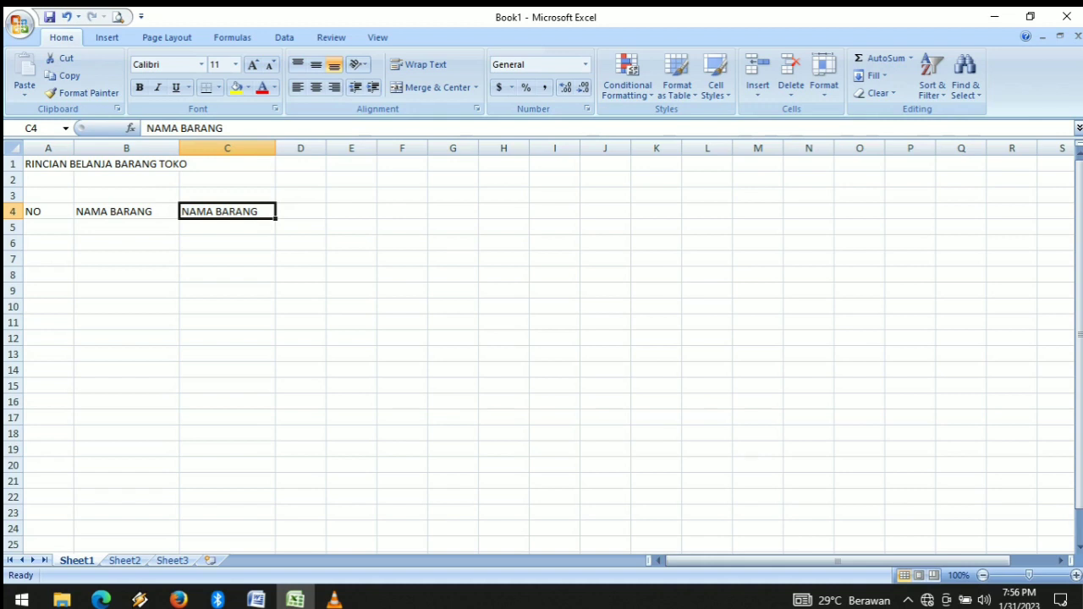
type("BANYAK")
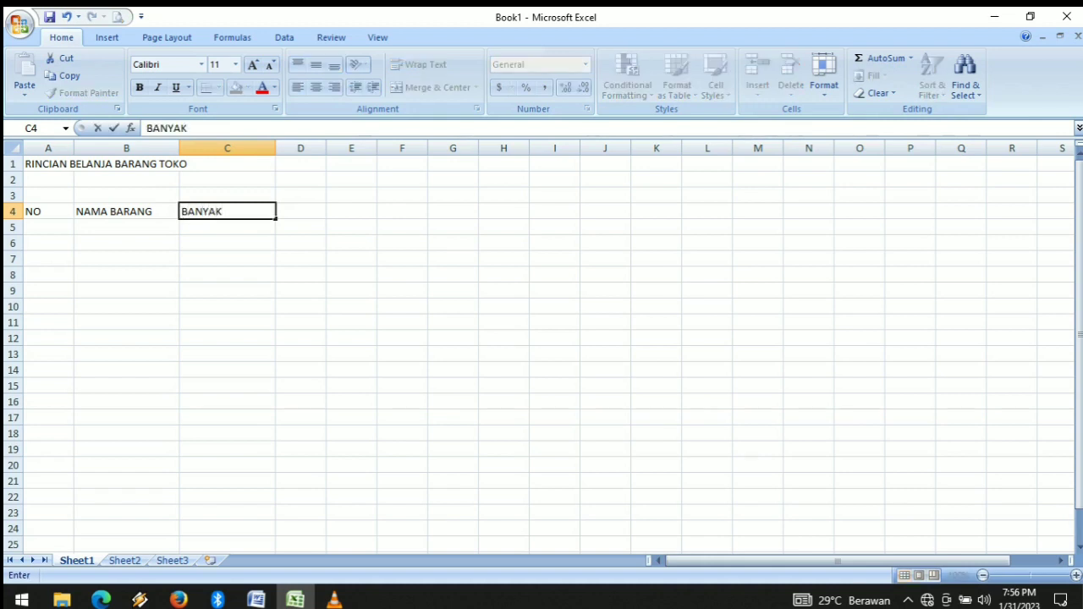
type("NYA")
key("Tab")
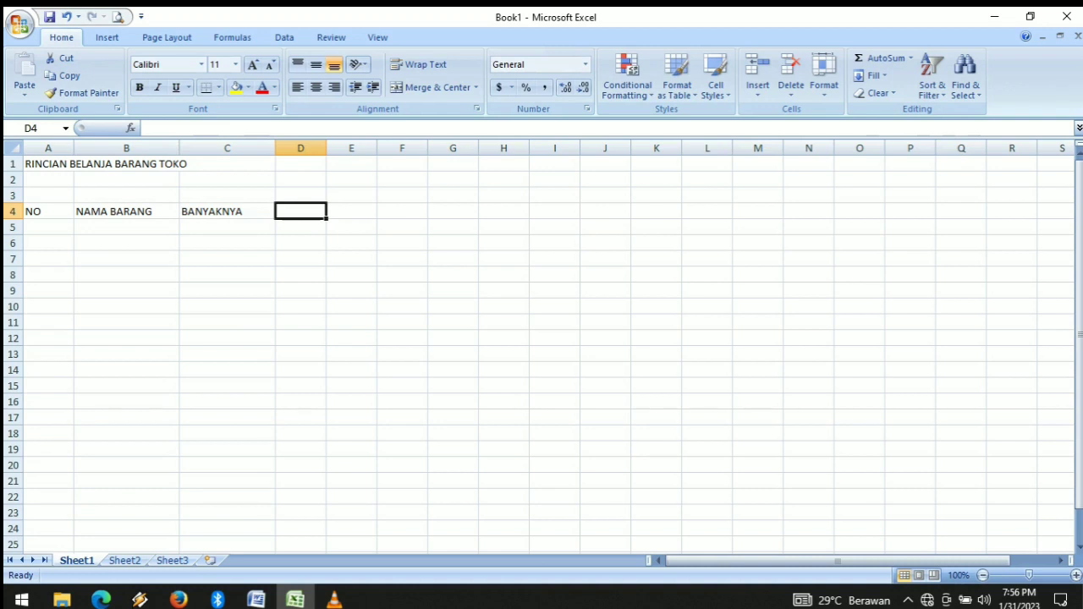
- Enter the headers HARGA SATUAN in D4 and JUMLAH HARGA in E4, widening columns D and E to fit them
type("HAR")
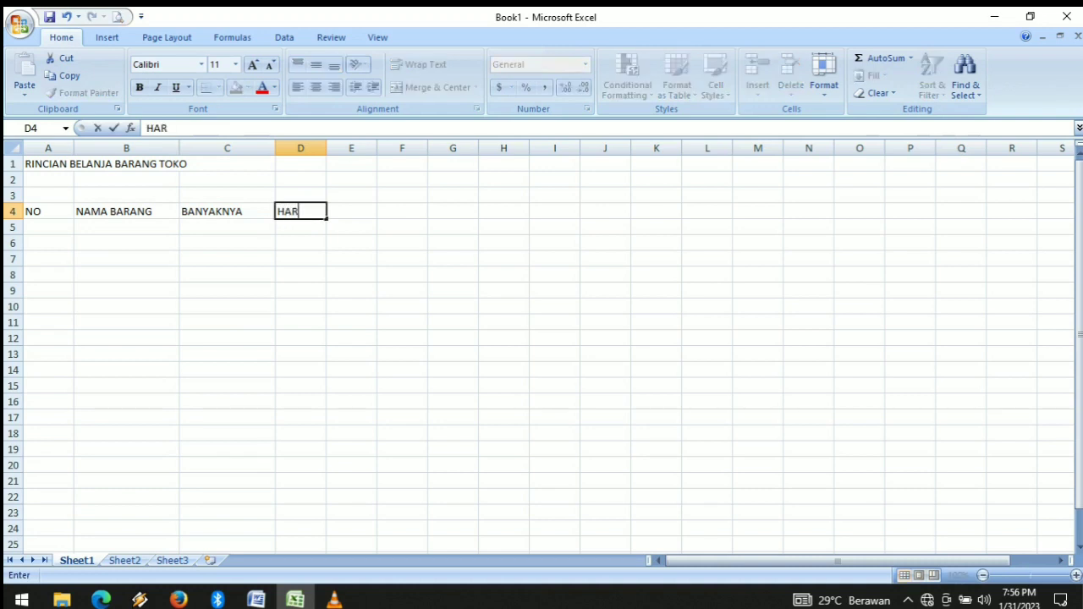
type("GA SATUAN")
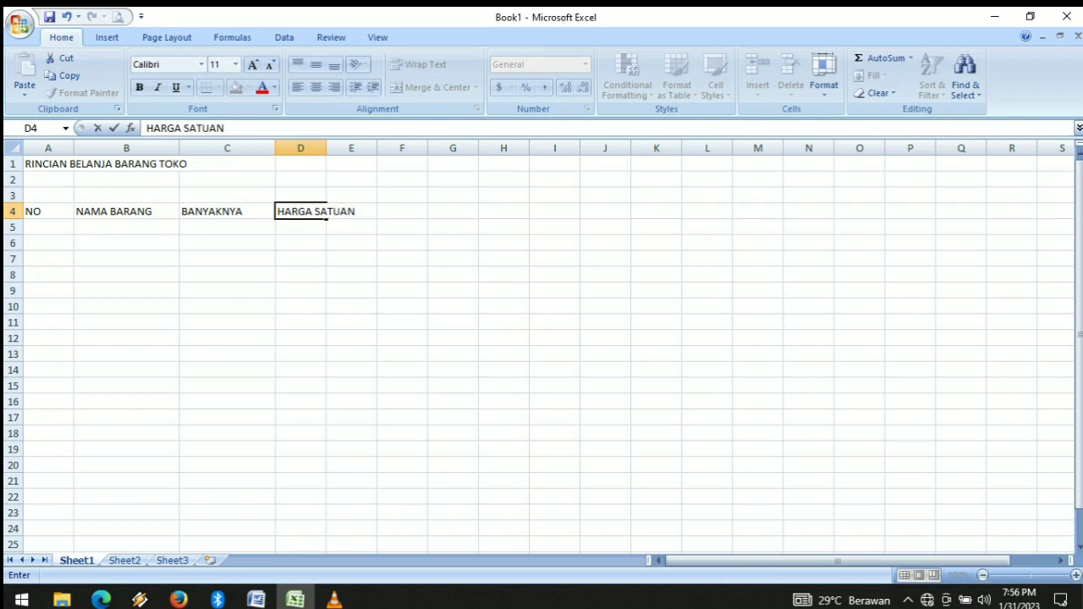
key("Tab")
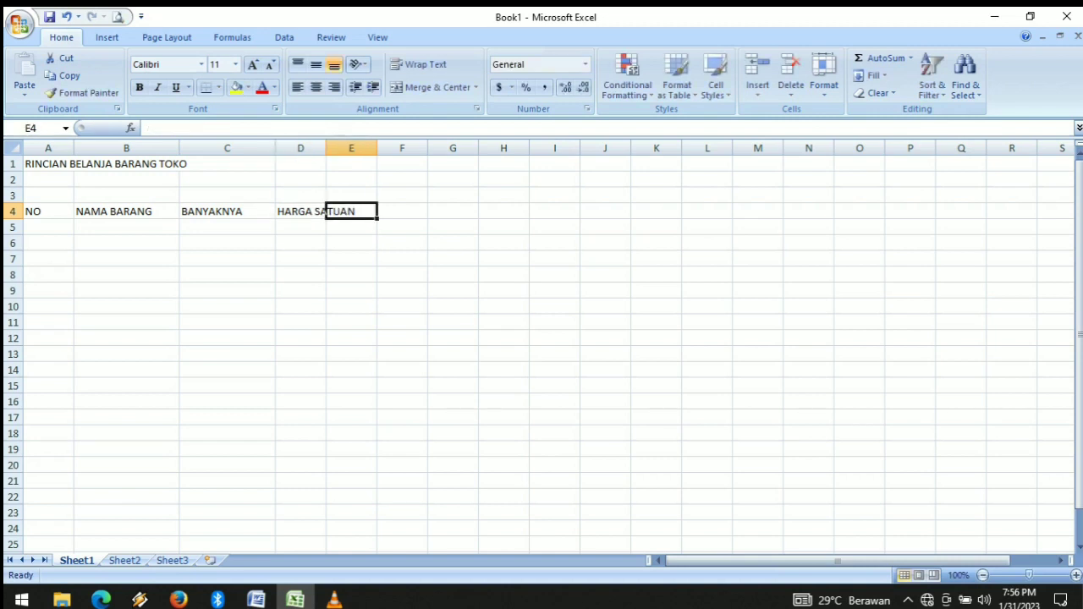
left_click_drag(326, 148, 379, 148)
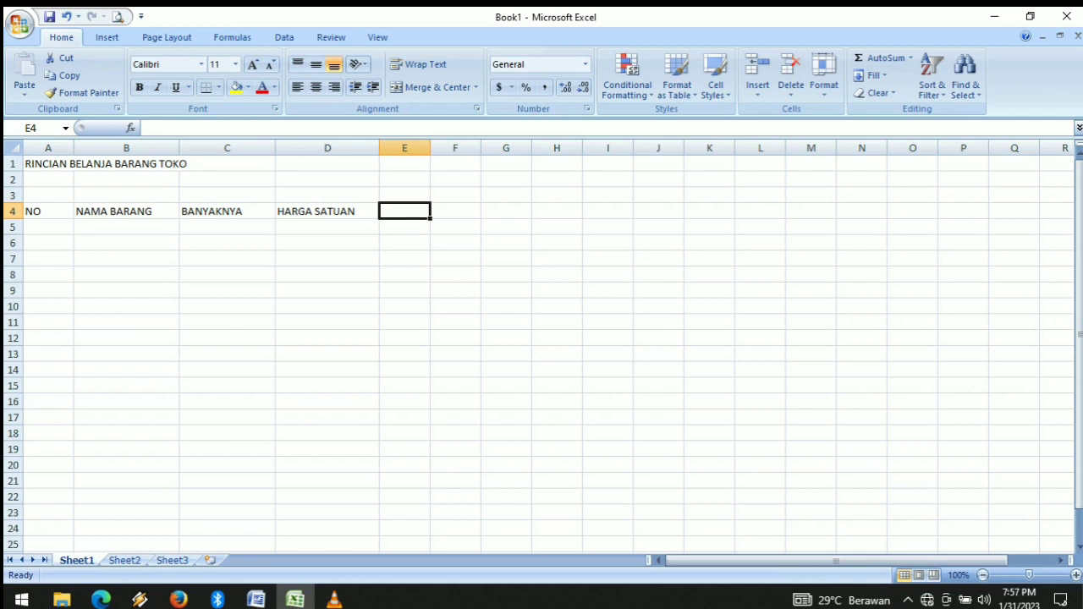
type("JUMLAH")
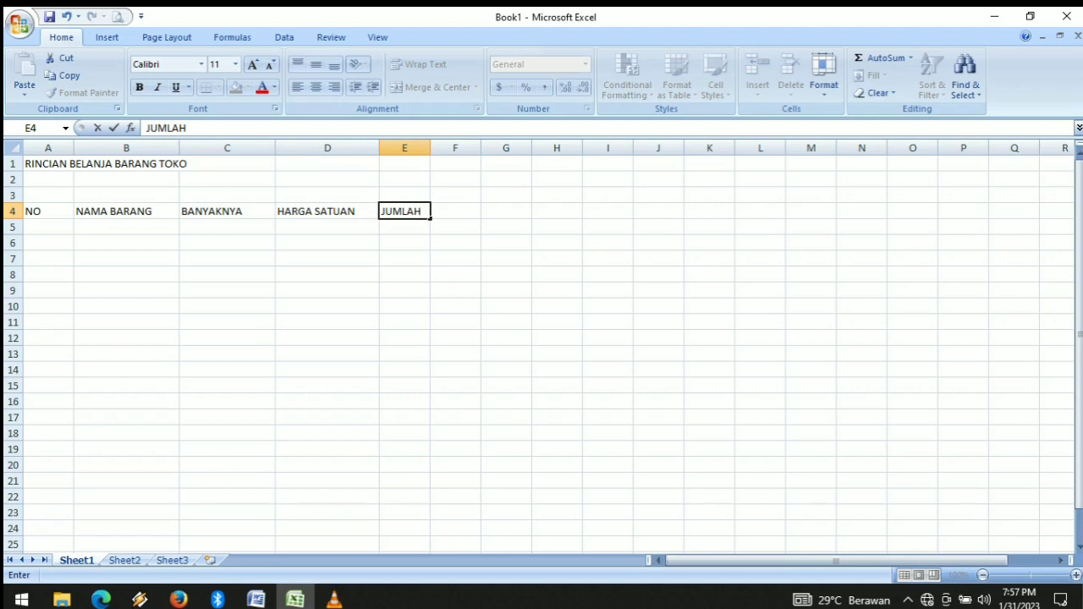
type(" HARGA")
key("Return")
left_click_drag(429, 148, 476, 149)
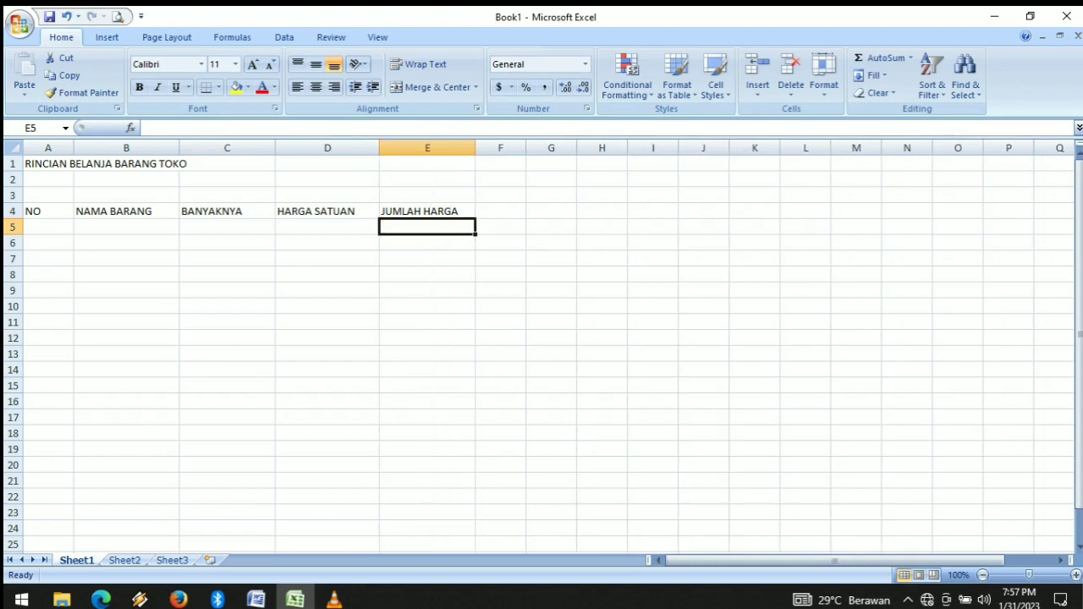
- Enter the row numbers 1, 2 and 3 in cells A5 to A7 under NO
left_click(48, 227)
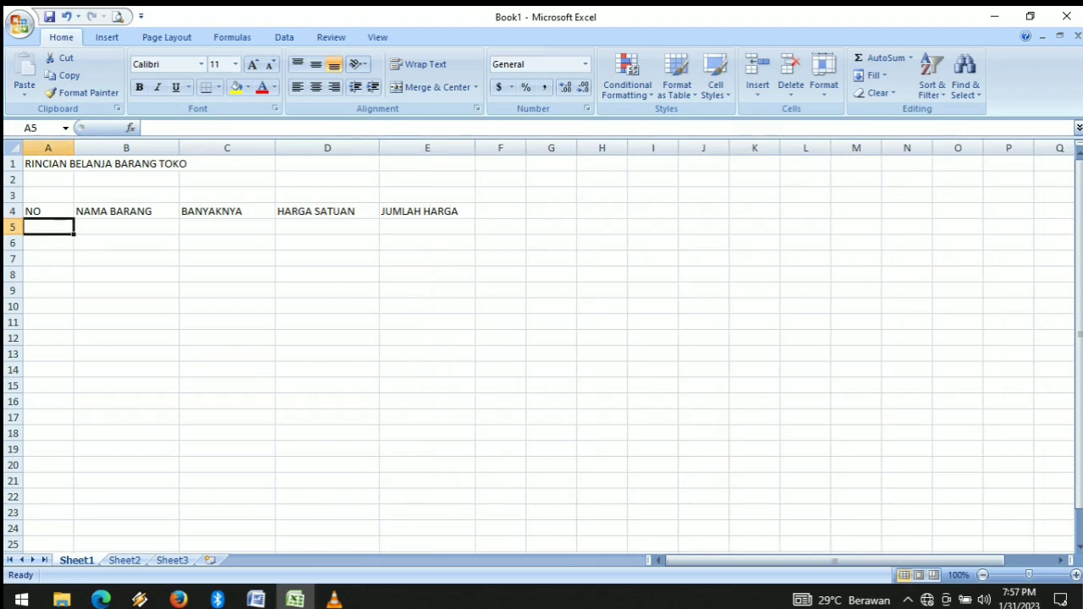
type("1")
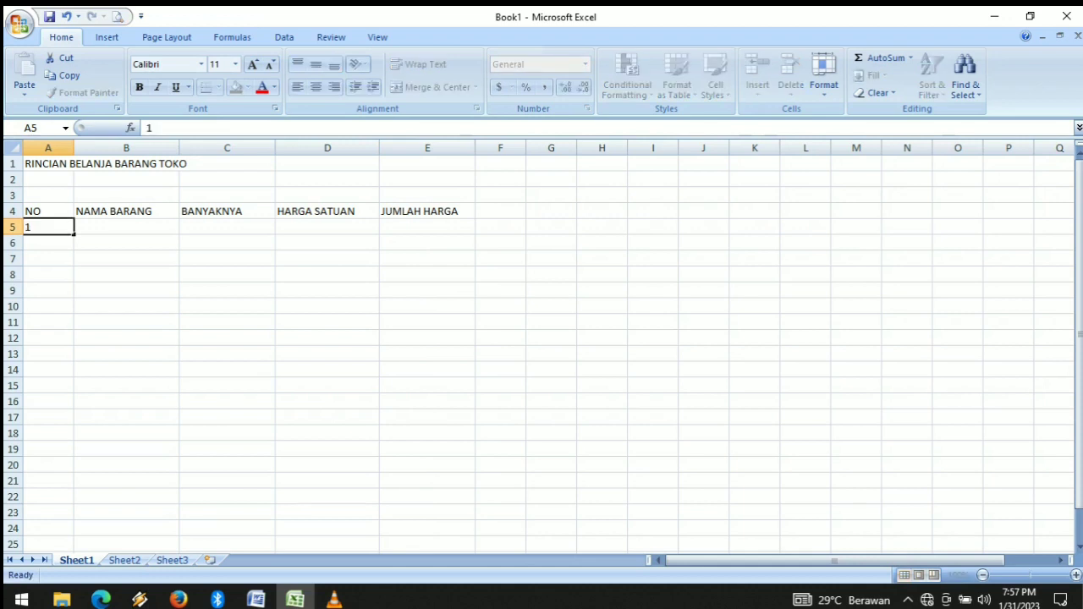
key("Return")
type("2")
key("Return")
type("3")
key("Return")
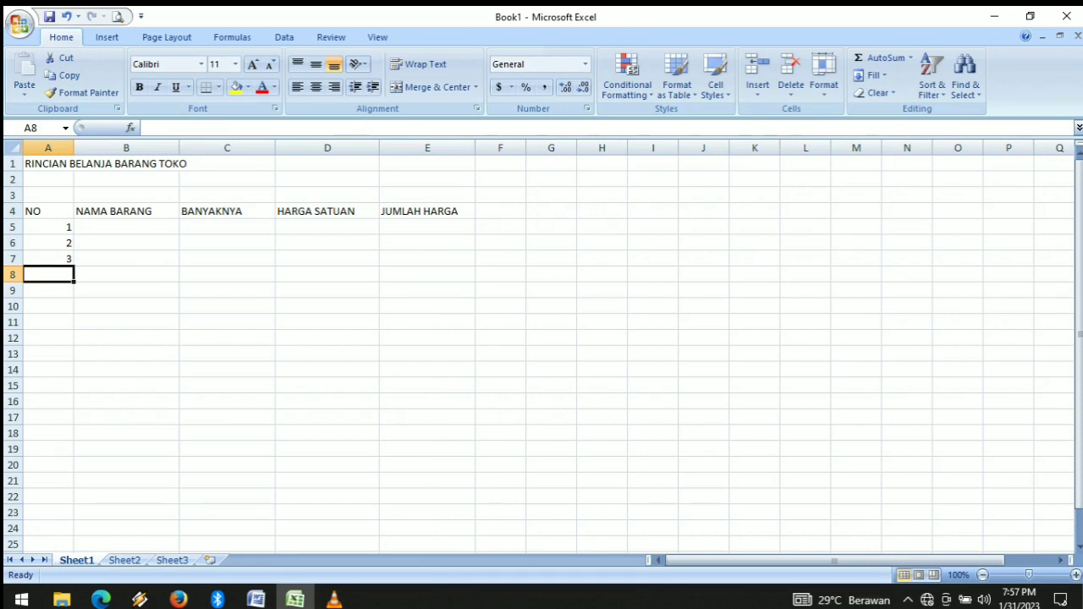
- Extend the number series from A5:A7 down to A14 so that it runs to 10
left_click(48, 227)
left_click_drag(49, 227, 48, 259)
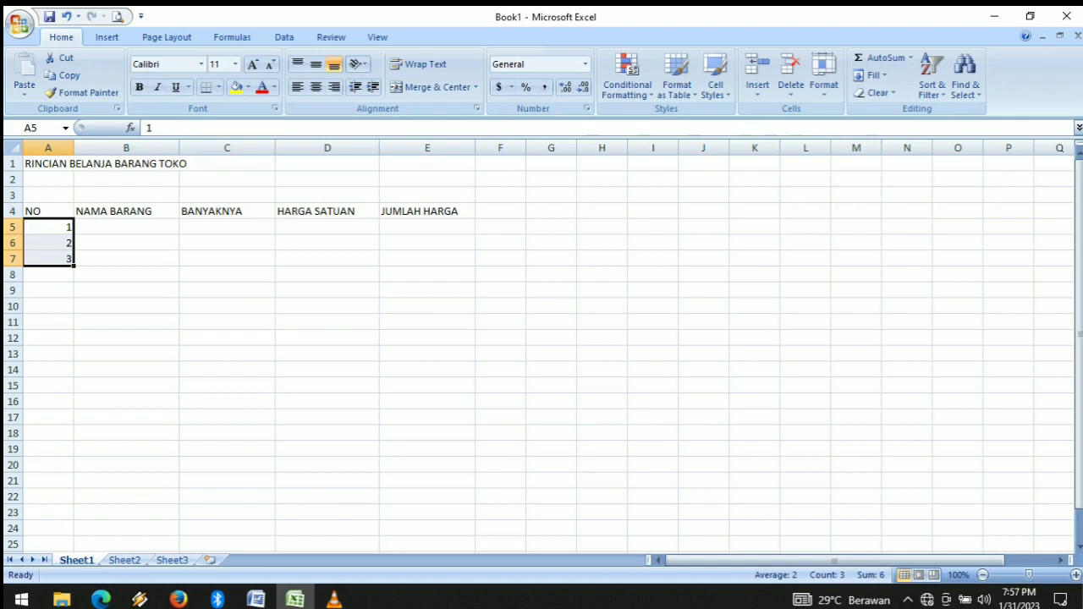
left_click_drag(73, 264, 75, 377)
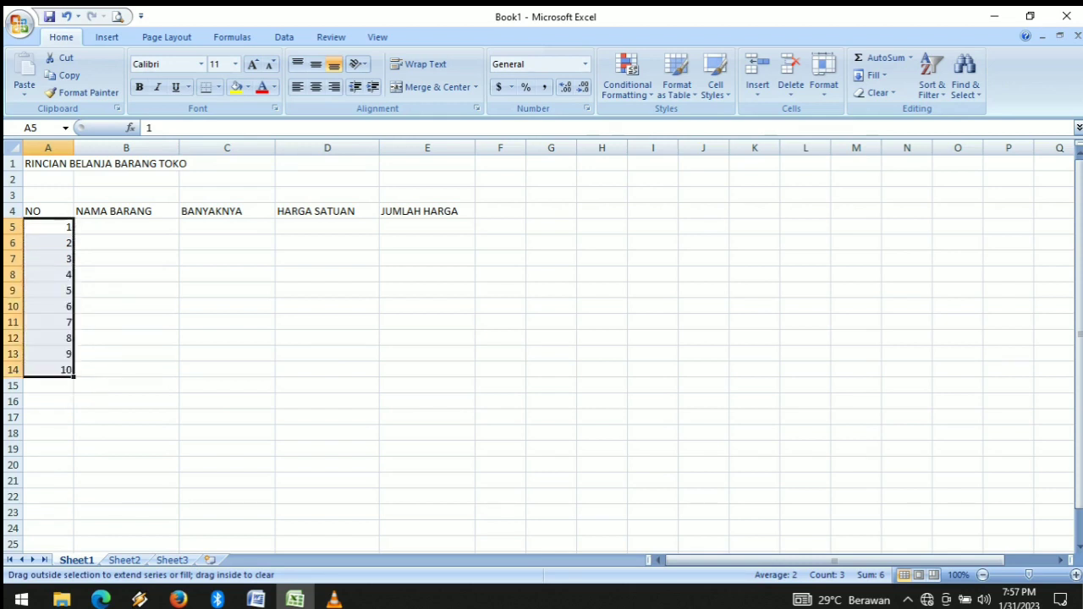
left_click(126, 227)
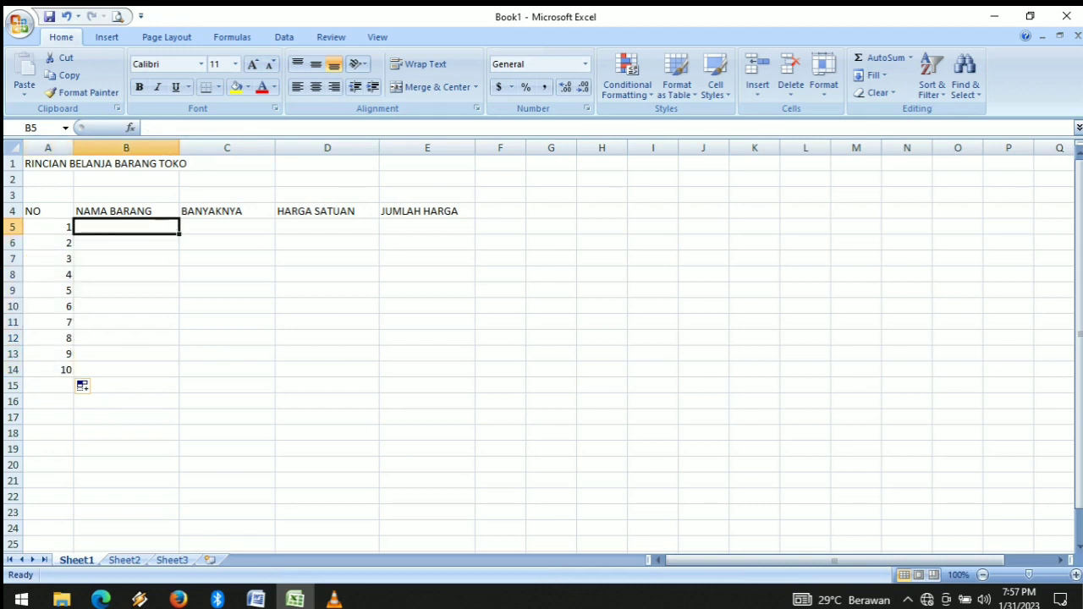
- Center the headers in A4:E4 and the row numbers in A5:A14 horizontally
left_click_drag(34, 211, 428, 211)
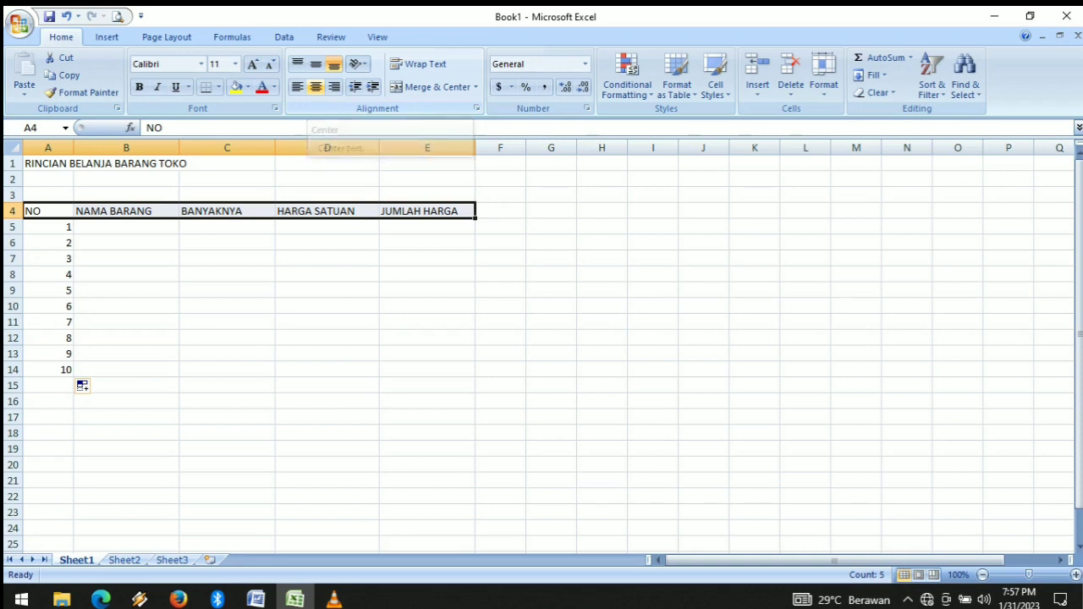
left_click(315, 86)
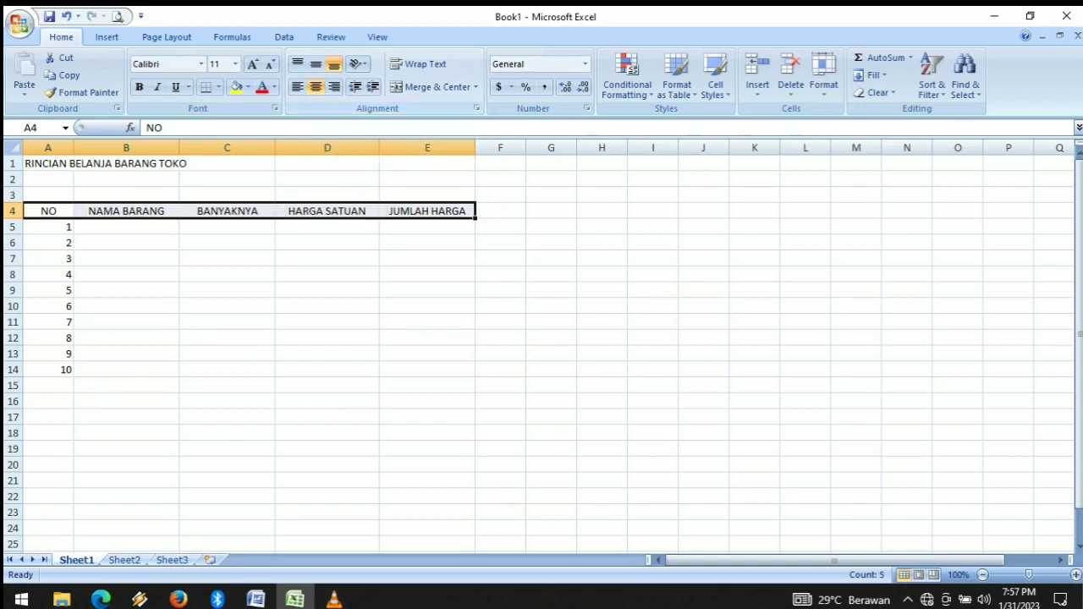
left_click_drag(48, 226, 48, 370)
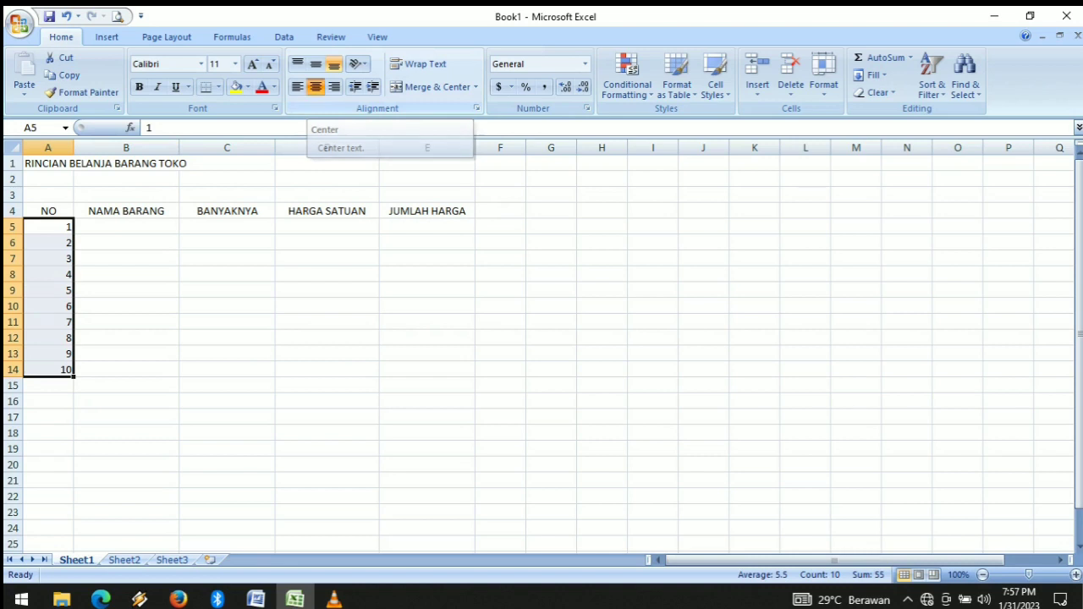
left_click(314, 86)
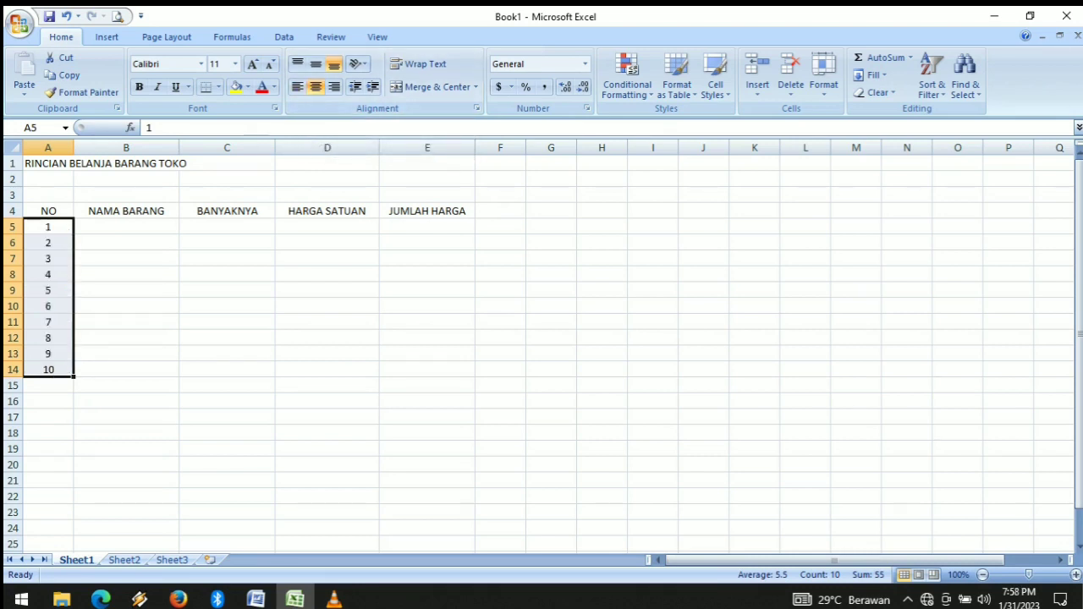
left_click(226, 258)
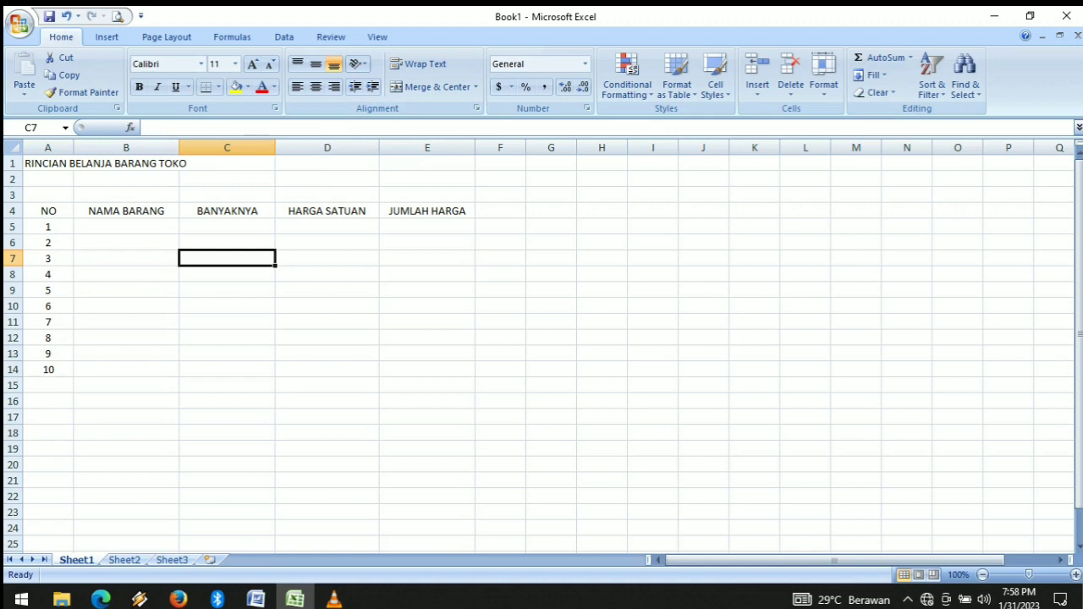
- Change the last word of the title in A1 so it reads RINCIAN BELANJA BARANG BANGUNAN
left_click(126, 227)
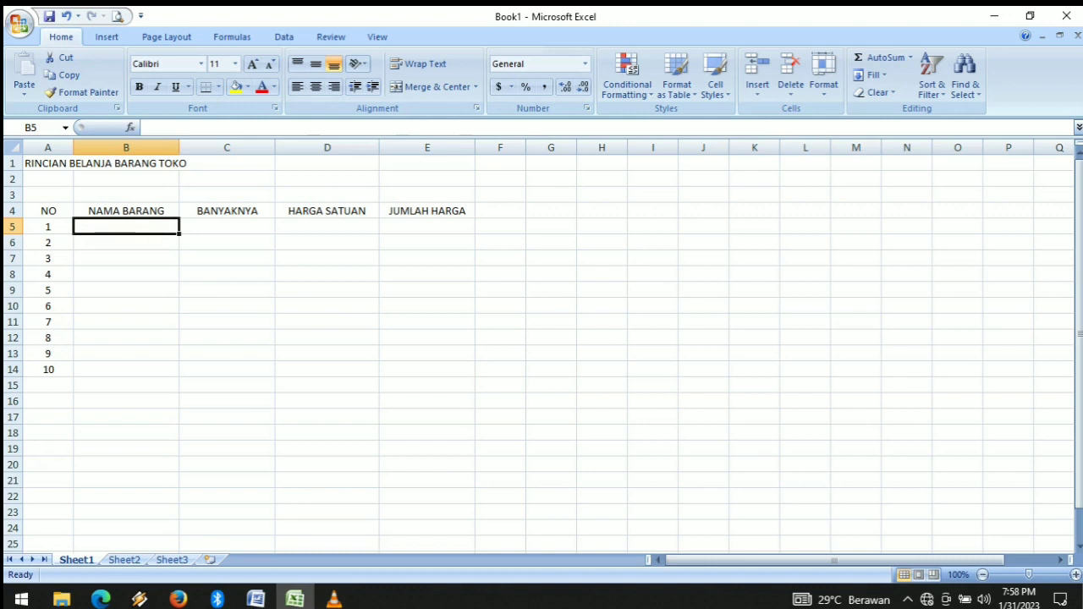
double_click(126, 163)
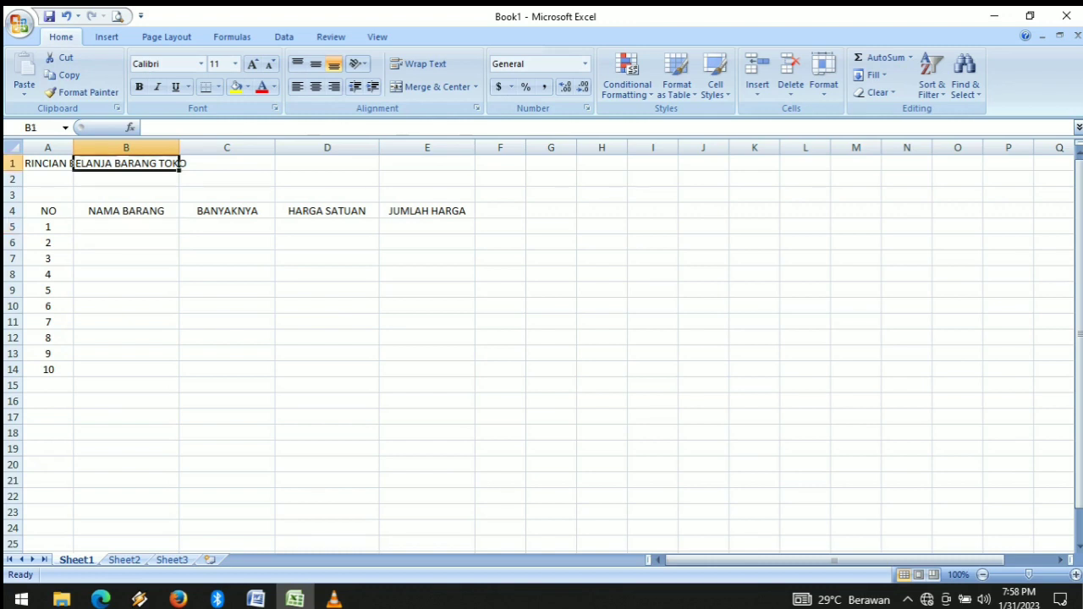
double_click(43, 164)
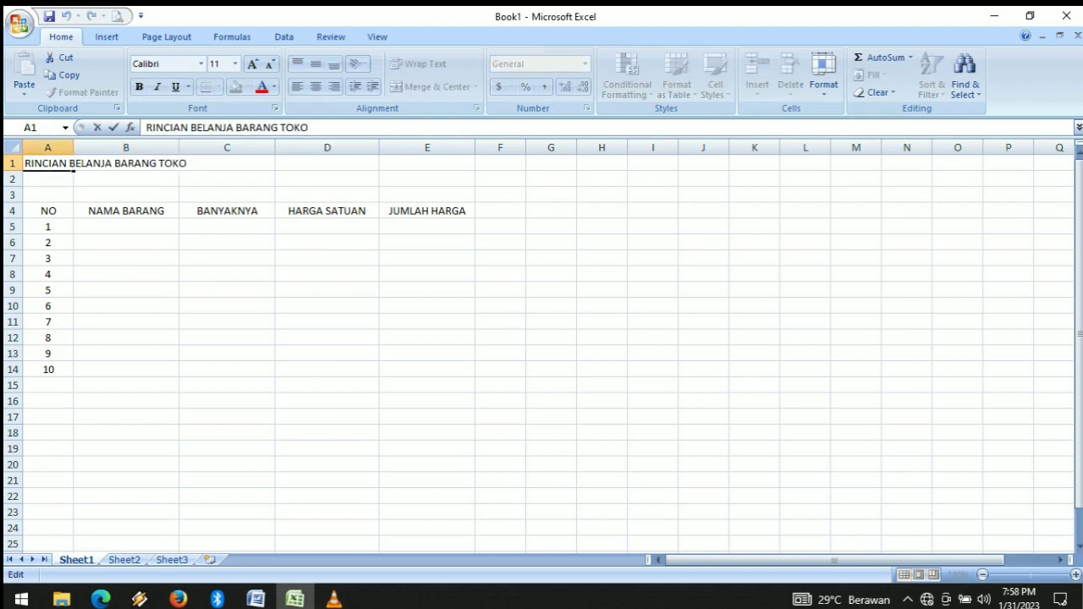
left_click_drag(187, 164, 158, 163)
type("BA")
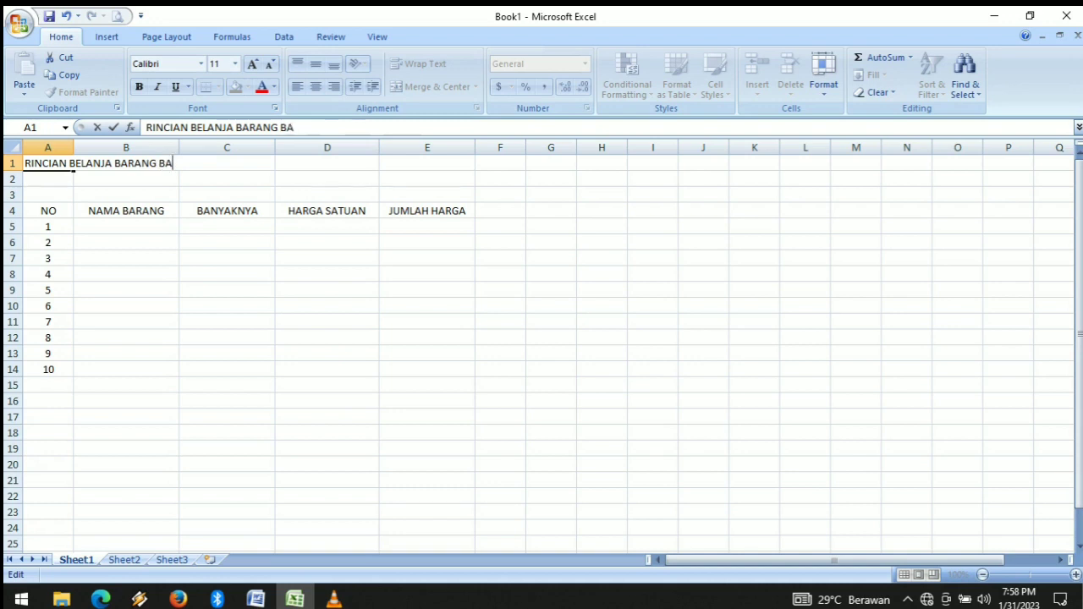
type("NGUNAN")
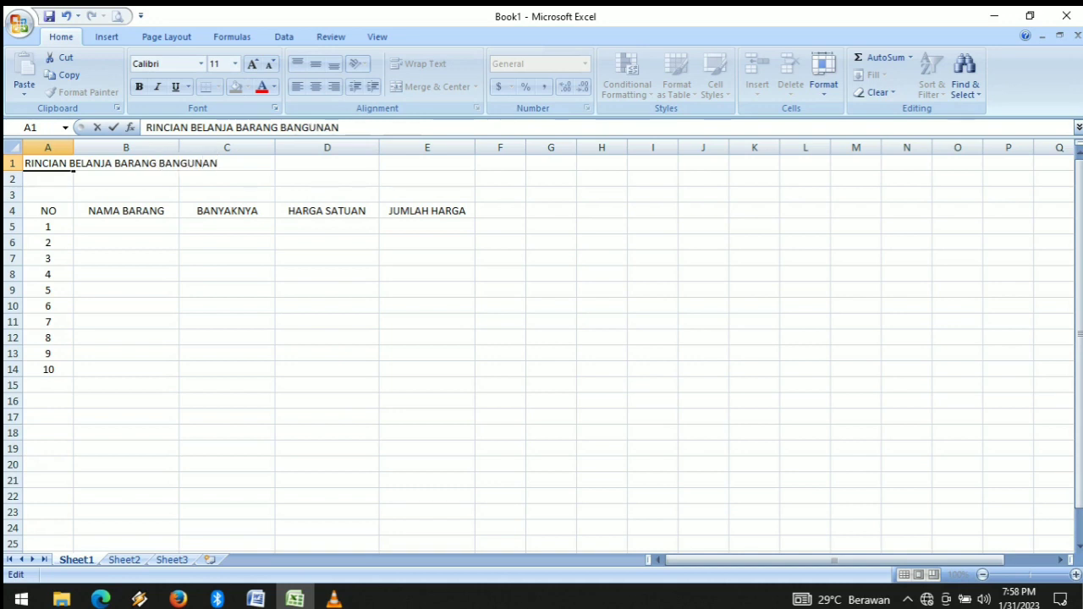
key("Return")
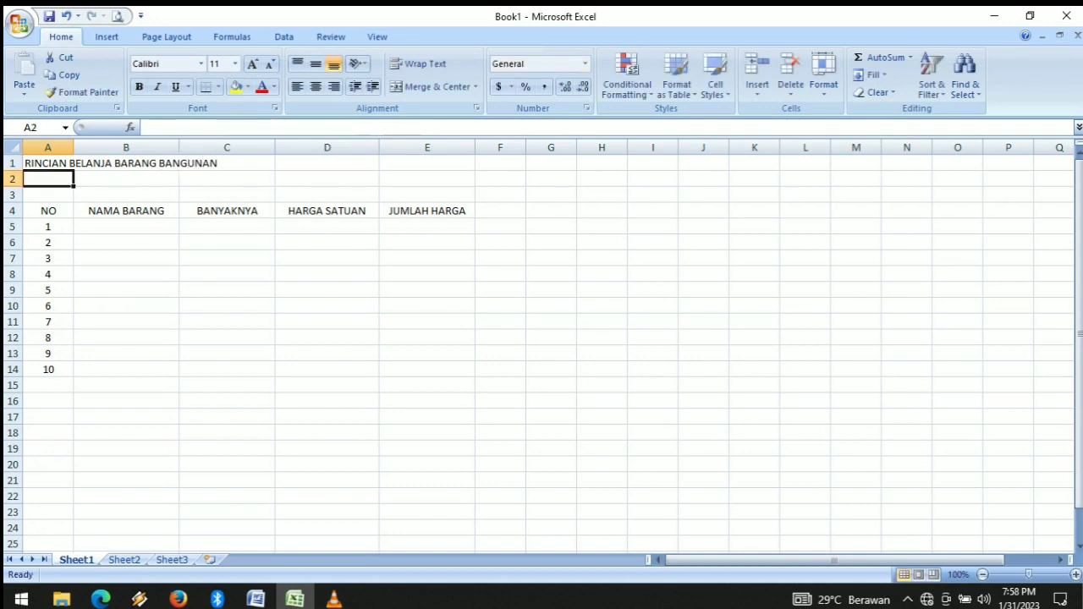
- Enter the item names SEMEN in B5 and PAKU in B6 under NAMA BARANG
left_click(126, 227)
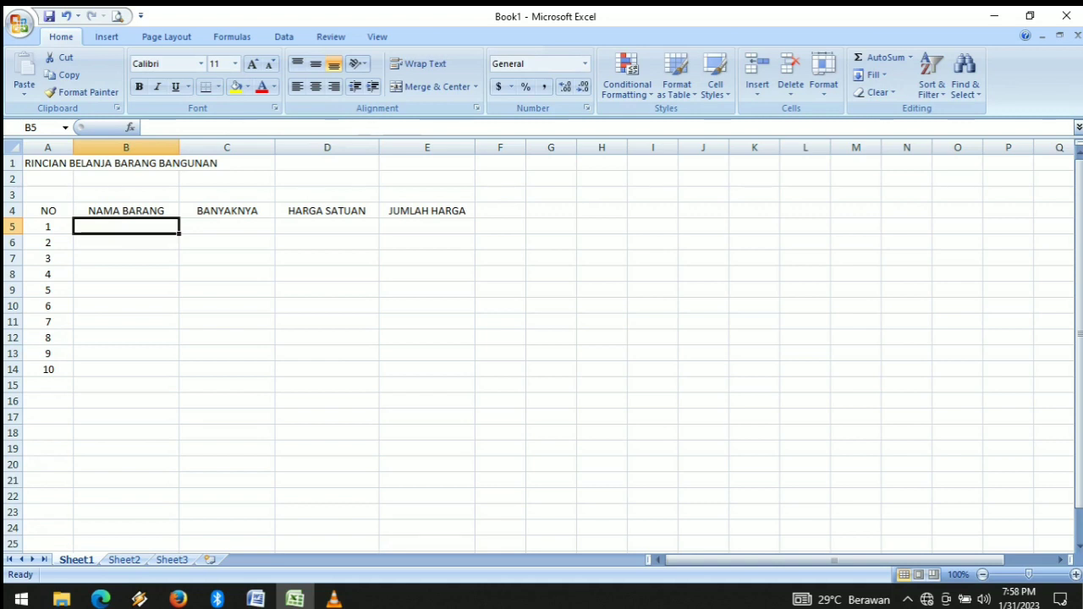
type("SEMEN")
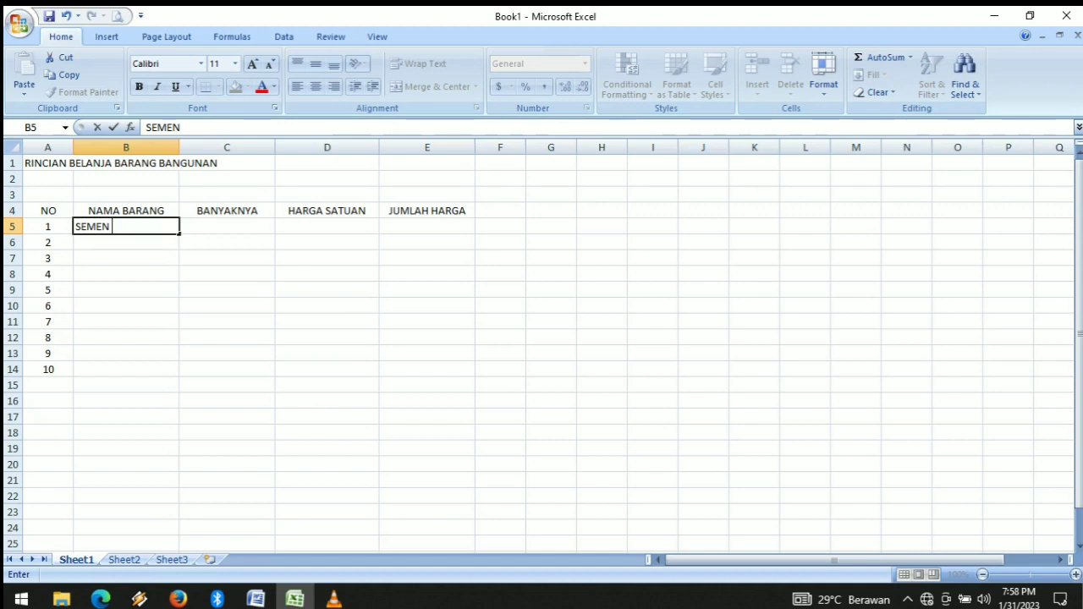
key("Return")
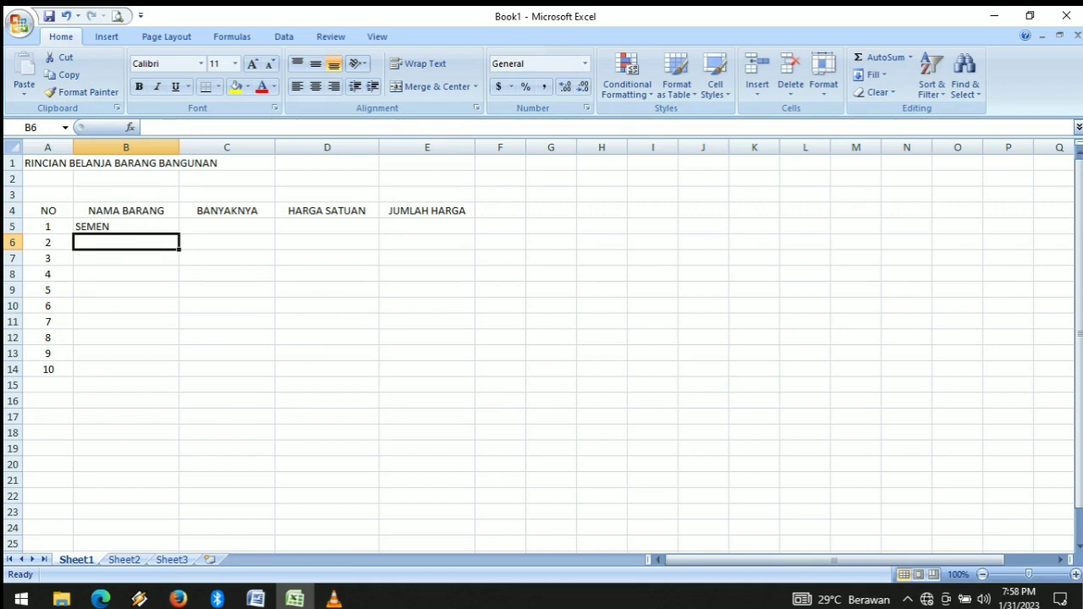
type("PAKU")
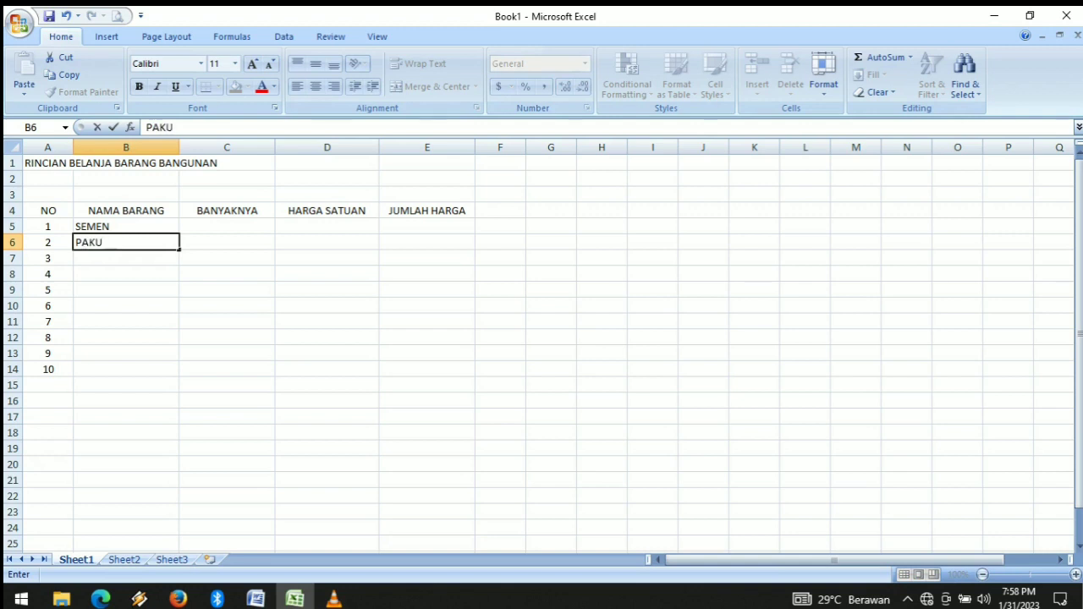
key("Return")
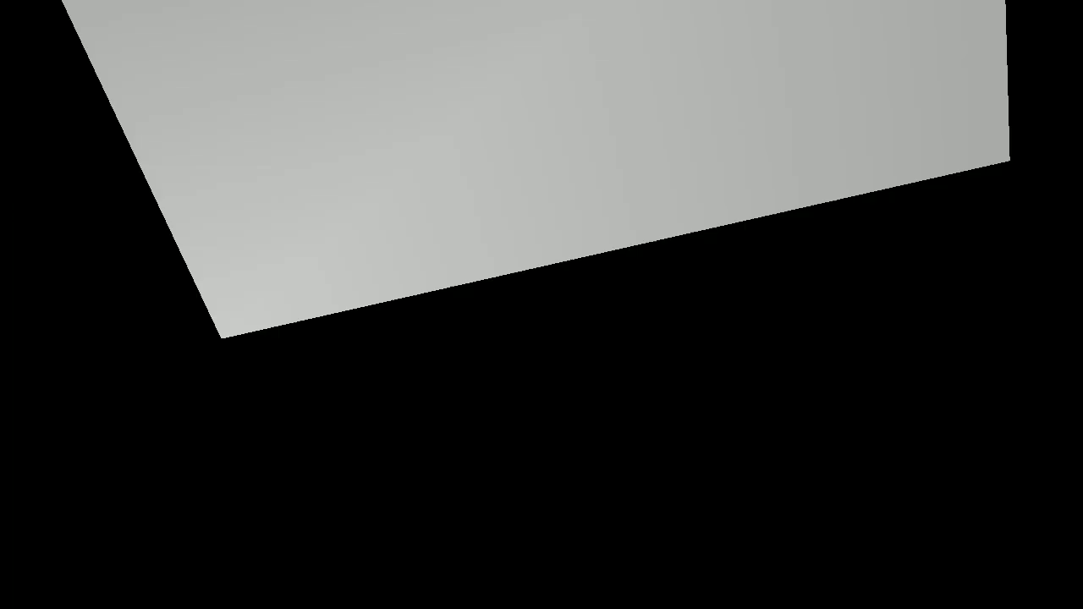
- Complete the item name for row number 10 in B14 as KERAMIK TOILET
type("RAMIK")
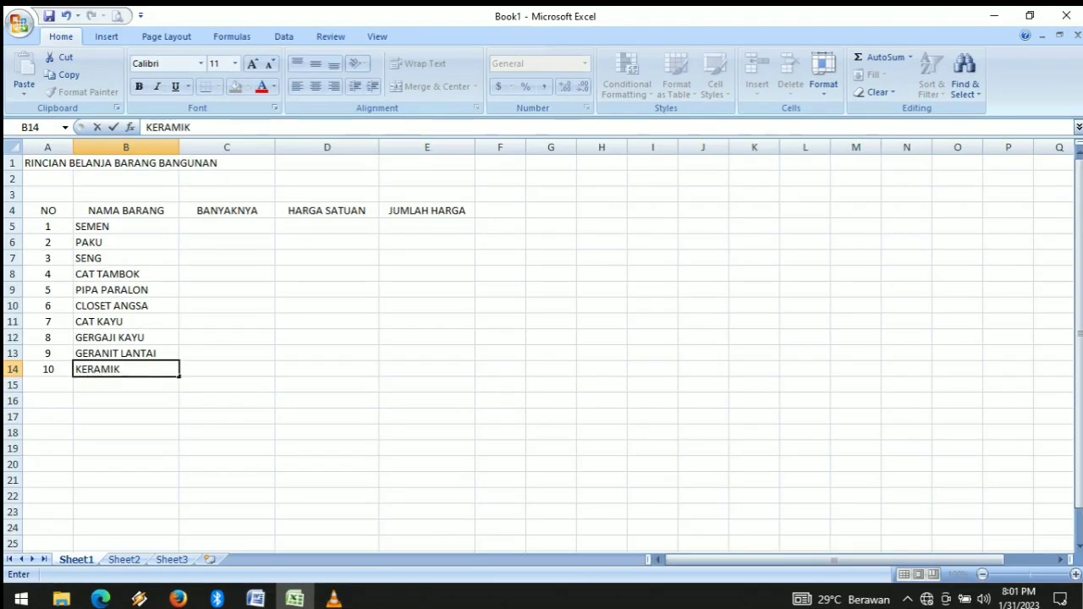
type(" TILODE")
key("BackSpace")
key("BackSpace")
key("BackSpace")
key("BackSpace")
key("BackSpace")
type("OILET")
- Widen the BANYAKNYA column and enter the SEMEN quantity 25 in C5
left_click(227, 226)
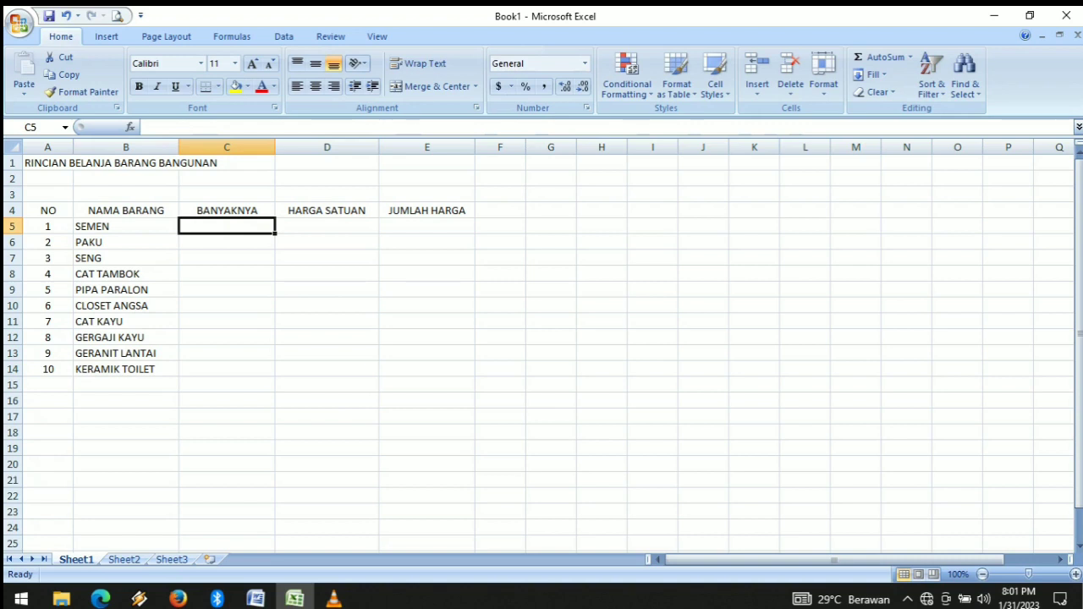
left_click_drag(275, 148, 311, 147)
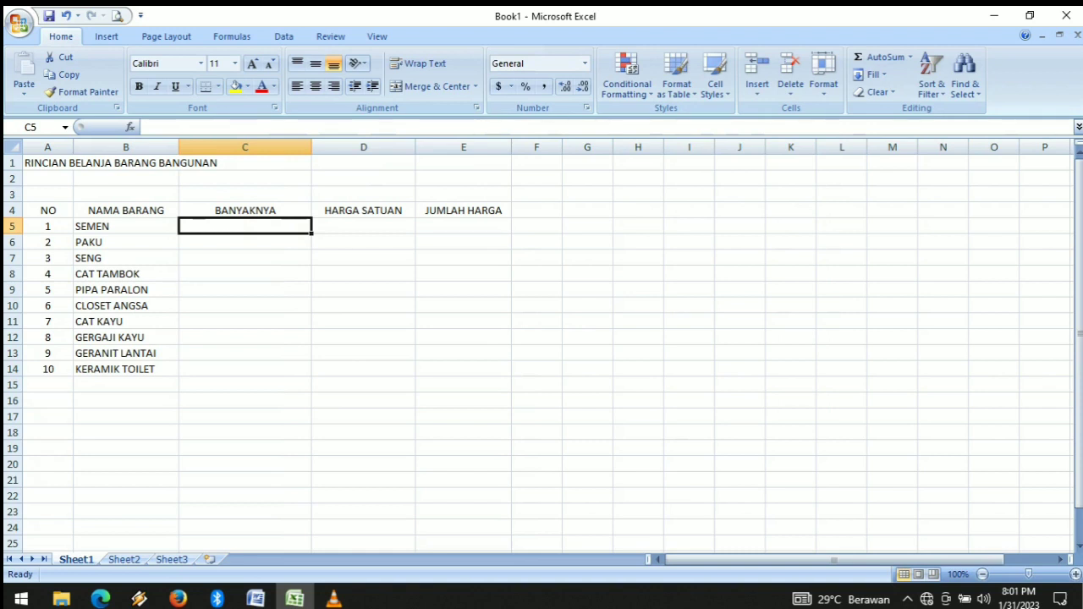
type("24")
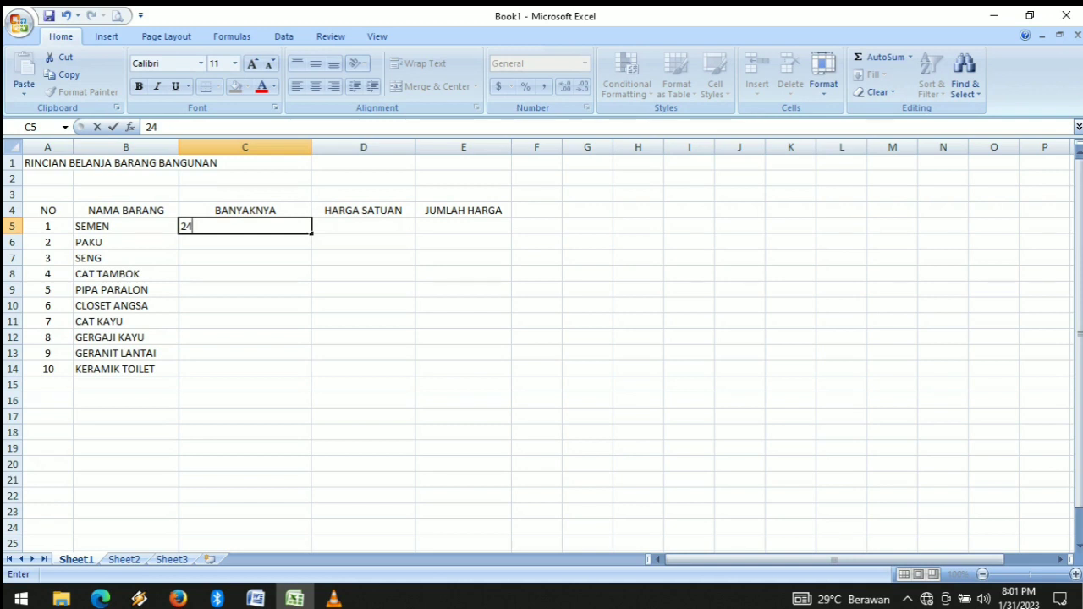
key("Return")
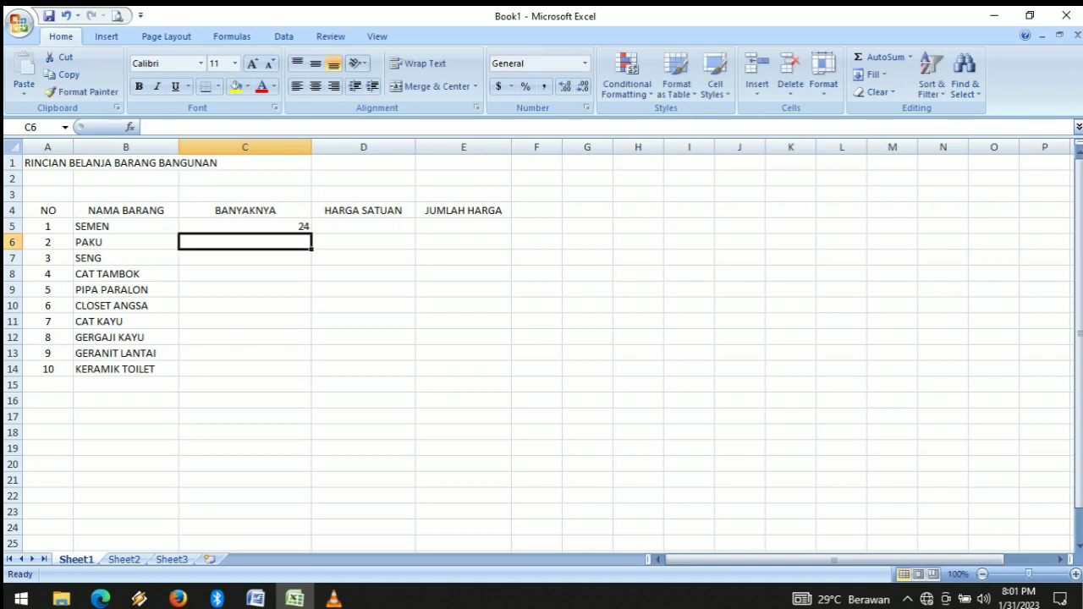
key("Up")
type("25")
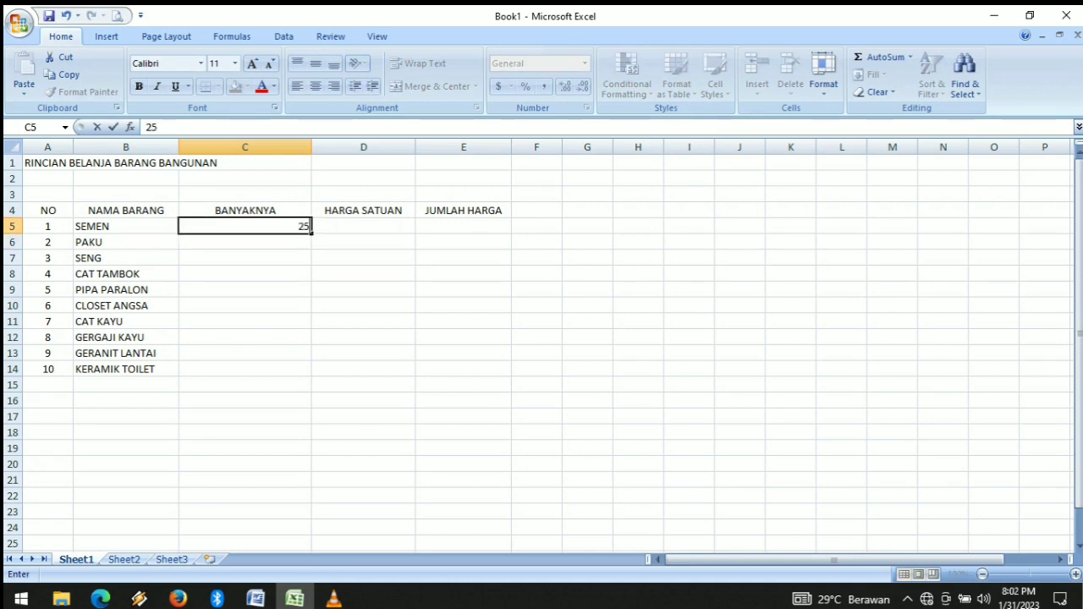
key("Return")
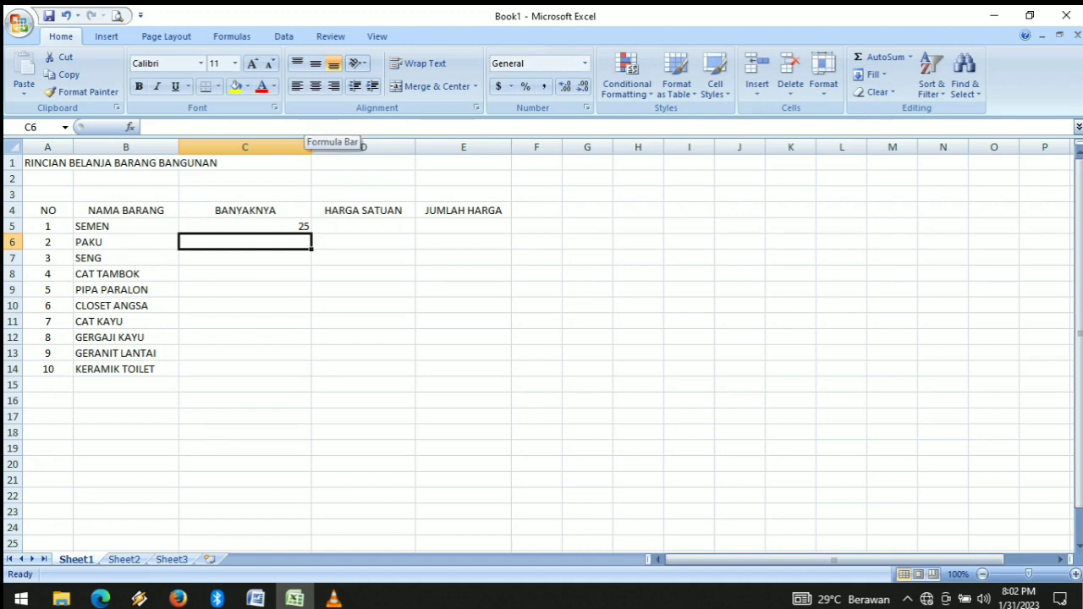
- Enter the quantities 2, 4, 3 and 13 in C6 to C9 for PAKU through PIPA PARALON
type("2")
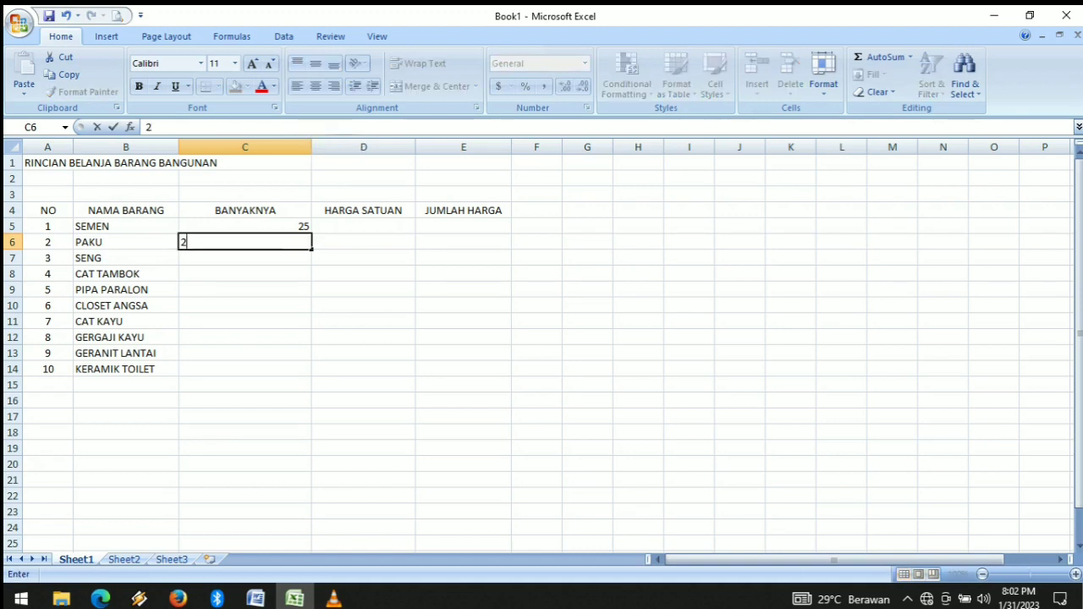
key("Return")
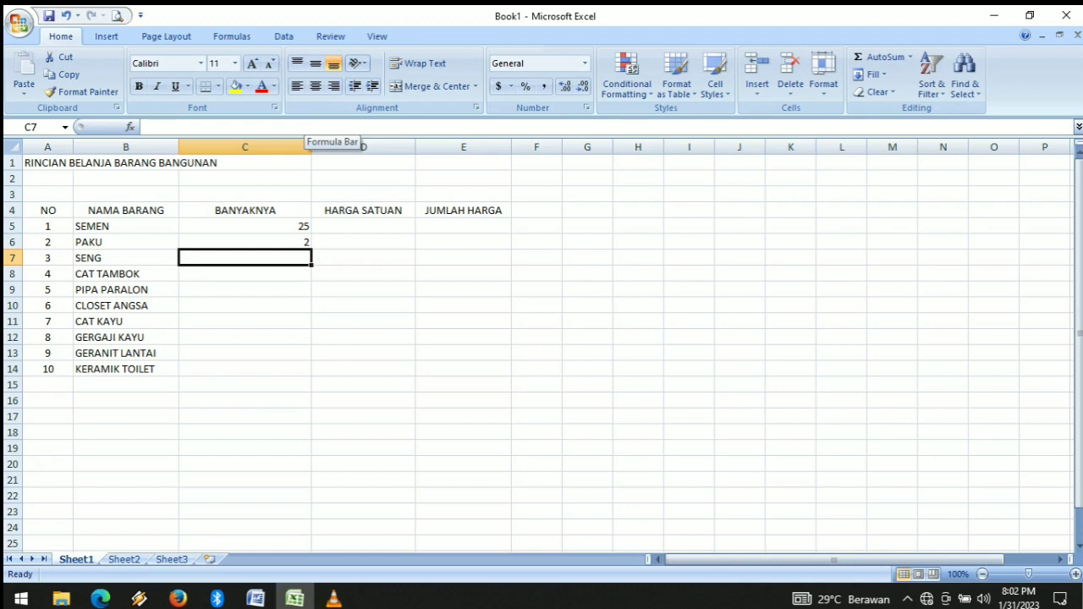
type("4")
key("Return")
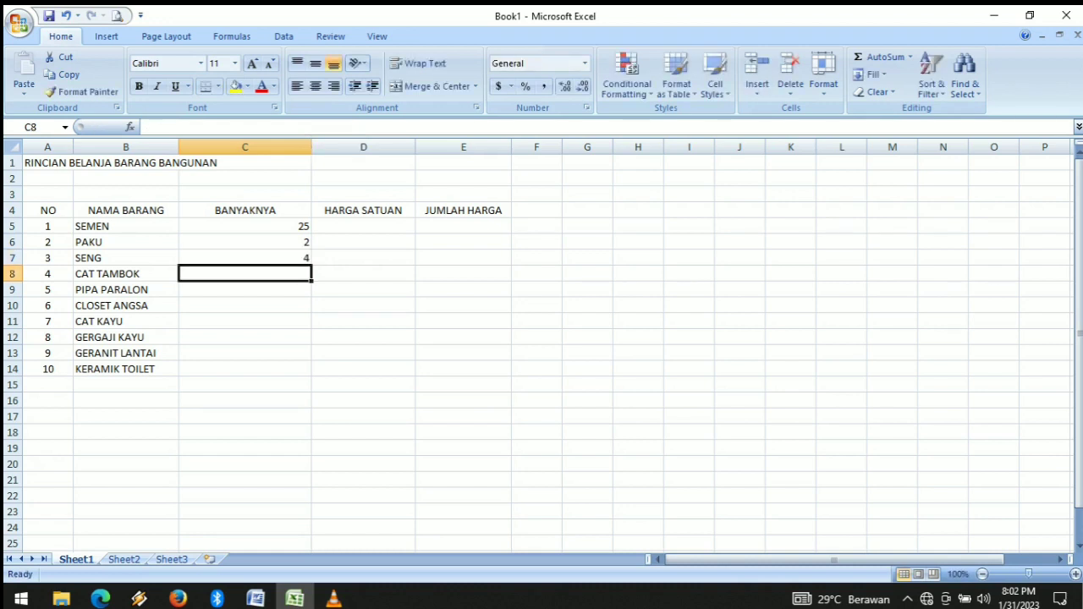
type("3")
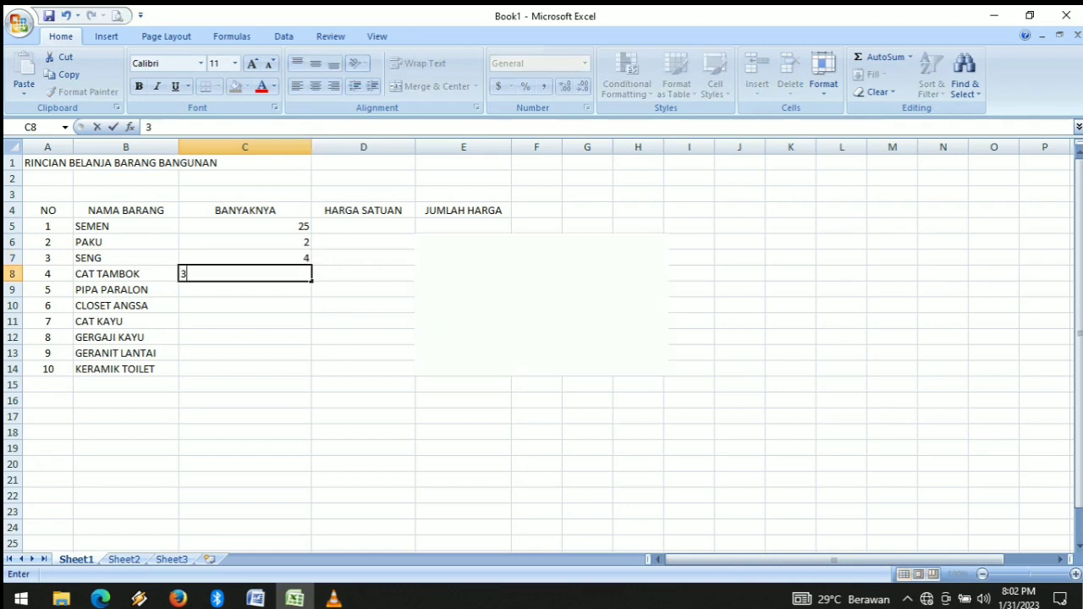
key("Return")
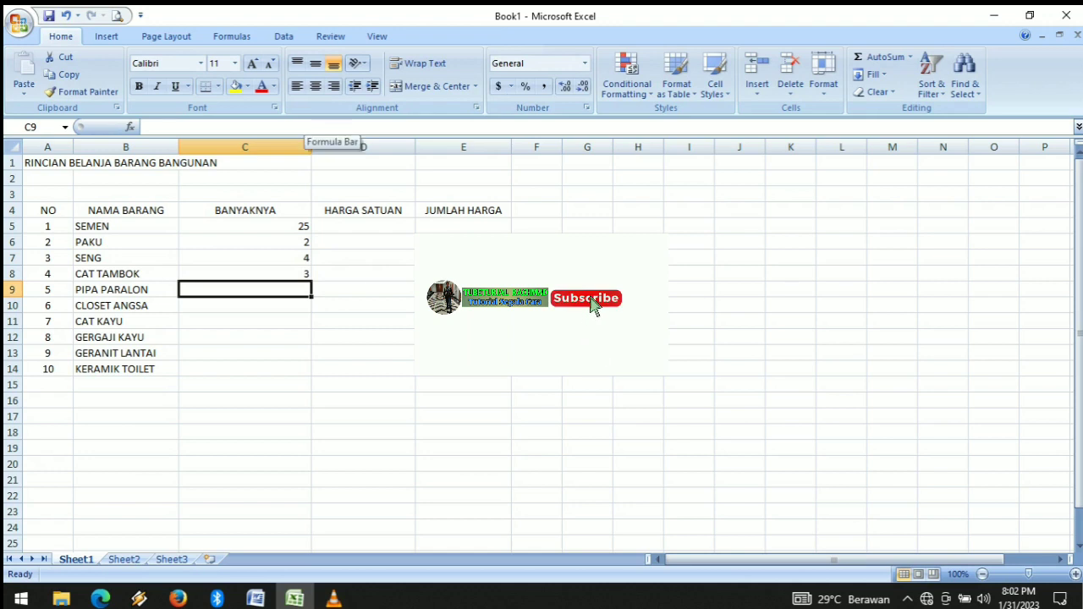
type("13")
key("Return")
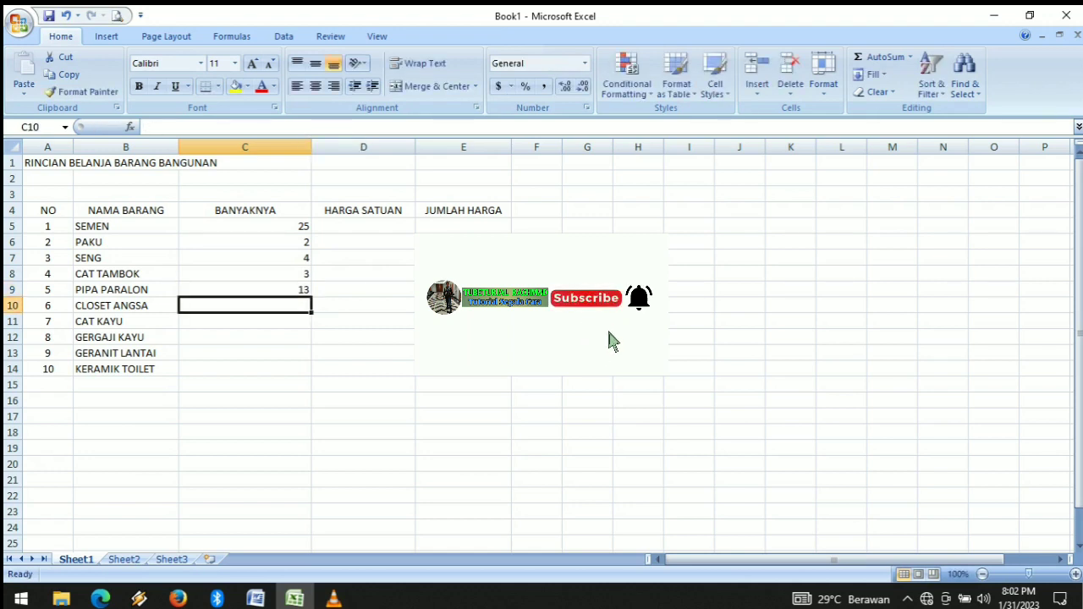
- Enter the quantities 2 for CLOSET ANGSA in C10 and 12 for CAT KAYU in C11
type("2")
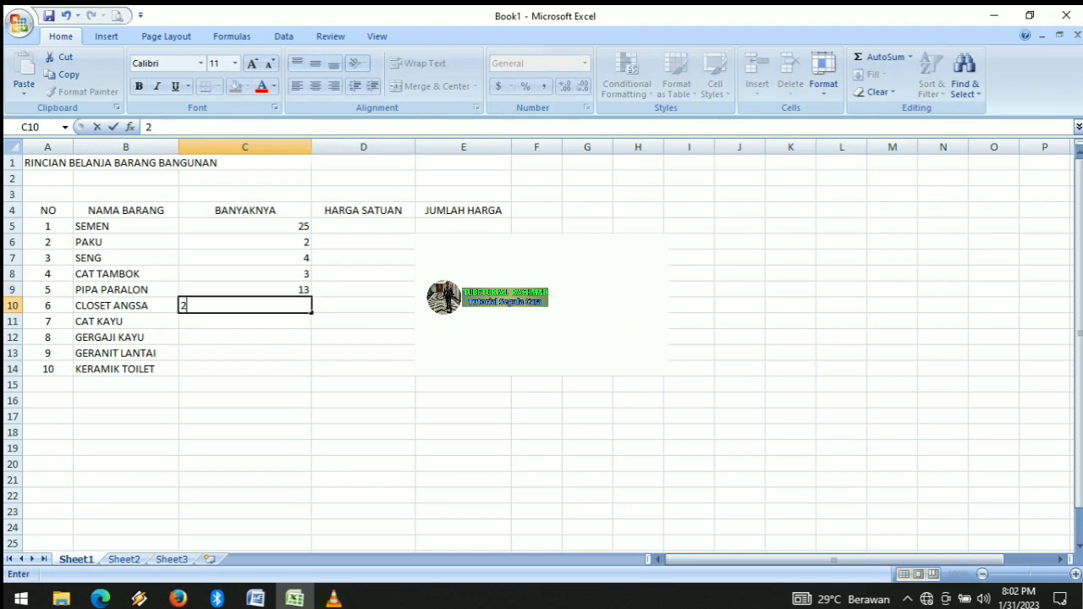
key("Return")
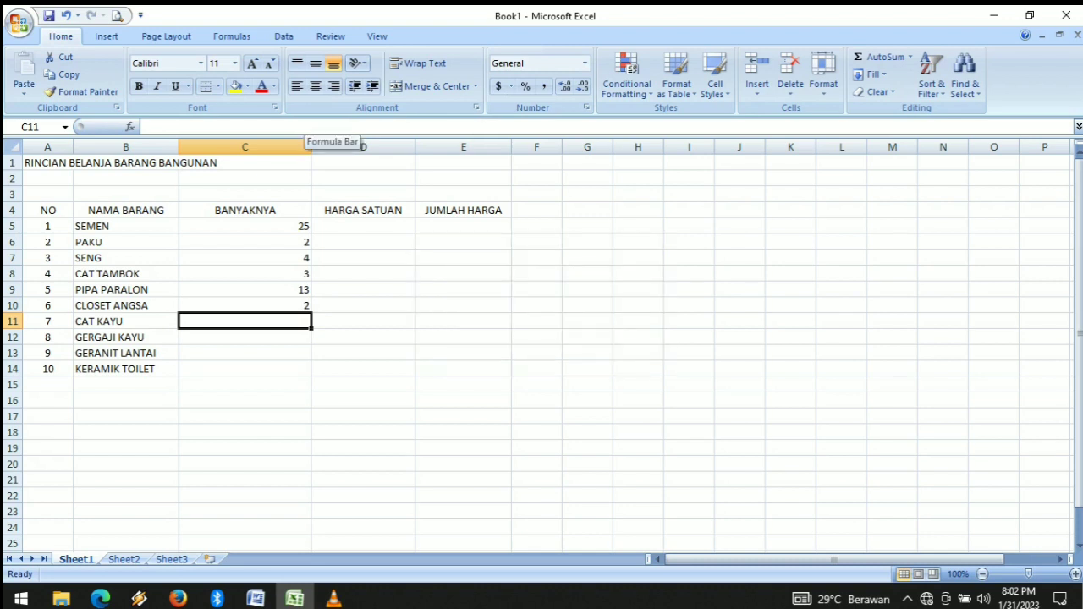
type("14")
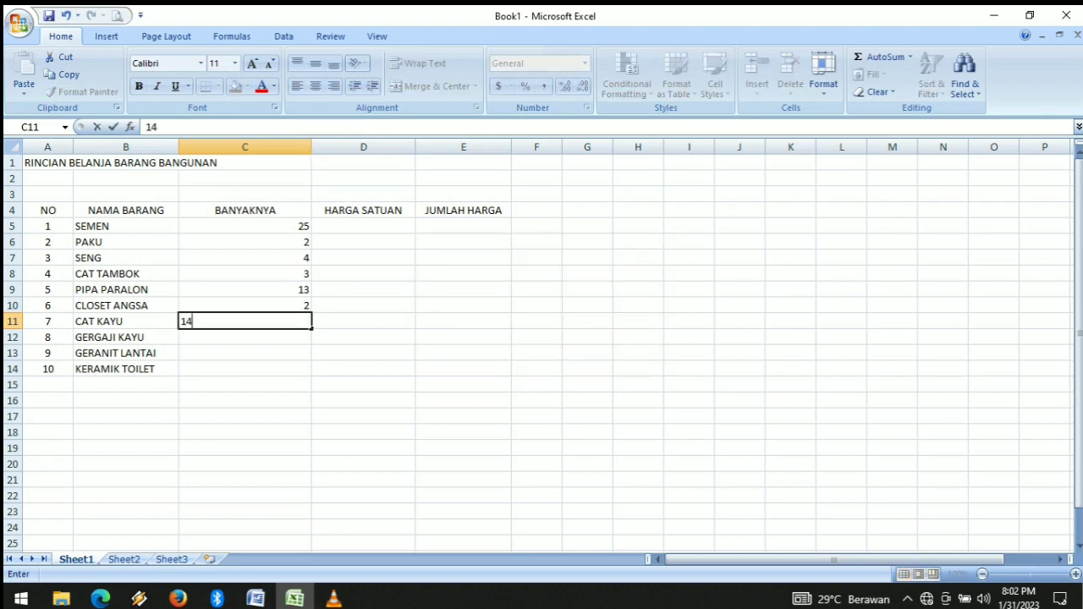
key("BackSpace")
key("BackSpace")
type("13")
key("BackSpace")
type("2")
key("Return")
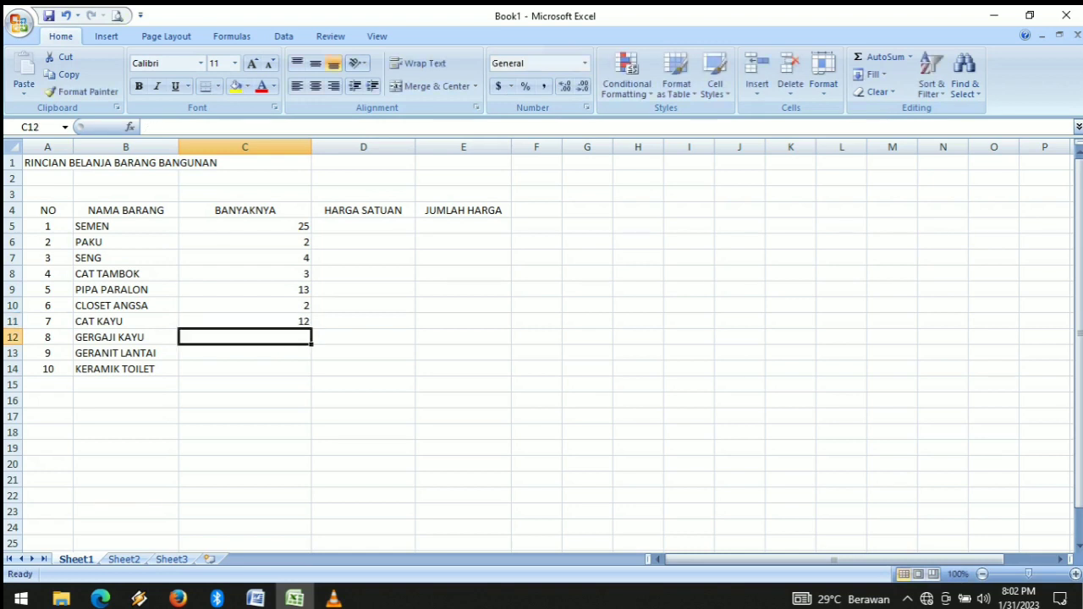
- Enter the quantities 2, 17 and 10 in C12 to C14 for GERGAJI KAYU, GERANIT LANTAI and KERAMIK TOILET
type("2")
key("Return")
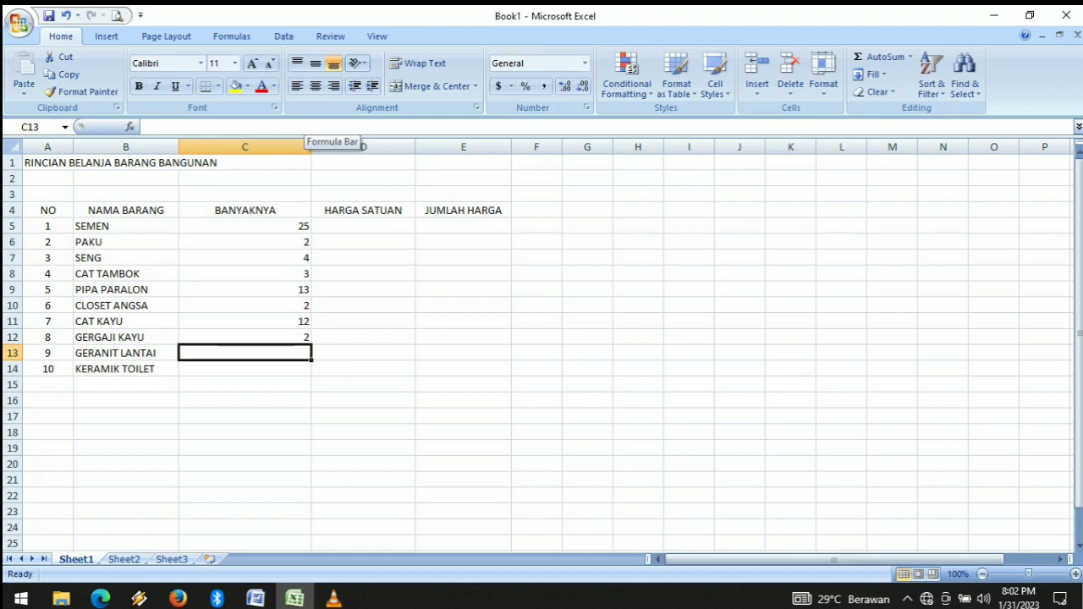
type("17")
key("Return")
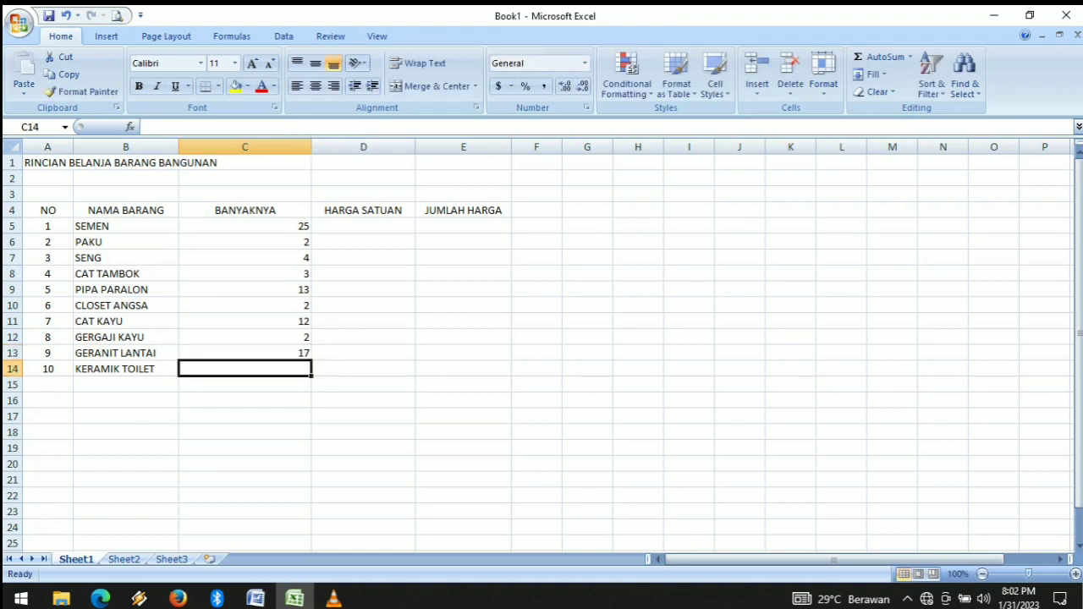
type("1")
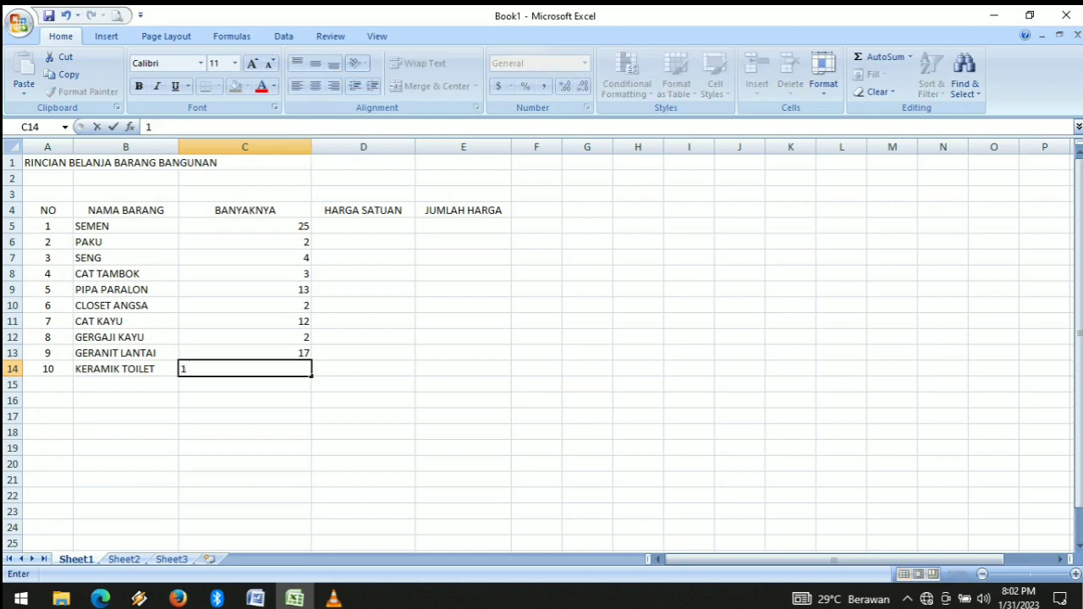
type("0")
key("Return")
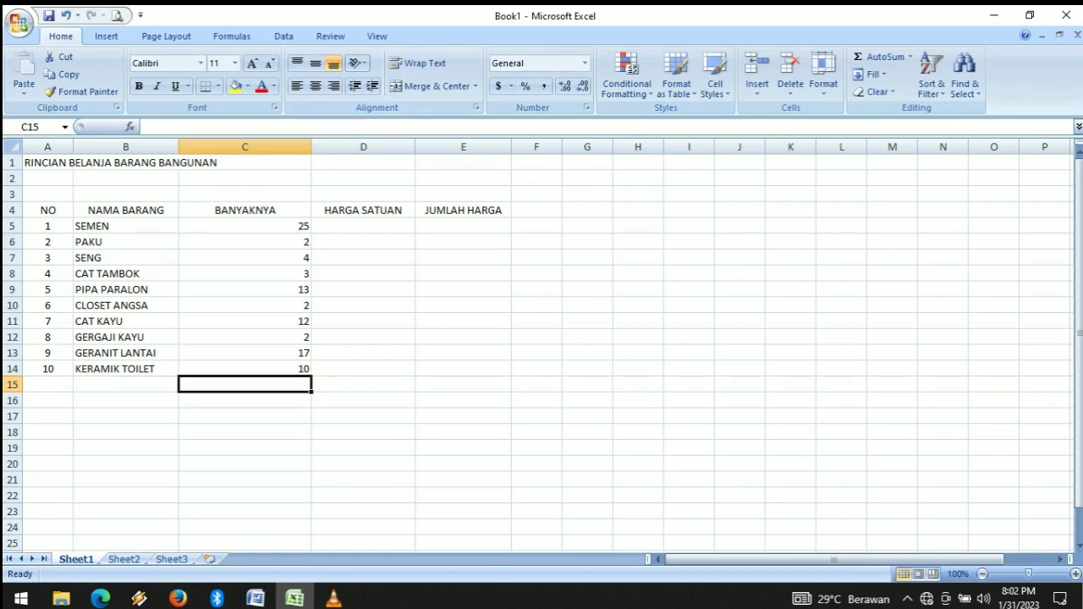
- Insert a blank column between BANYAKNYA and HARGA SATUAN and select its header cell D4
left_click(363, 146)
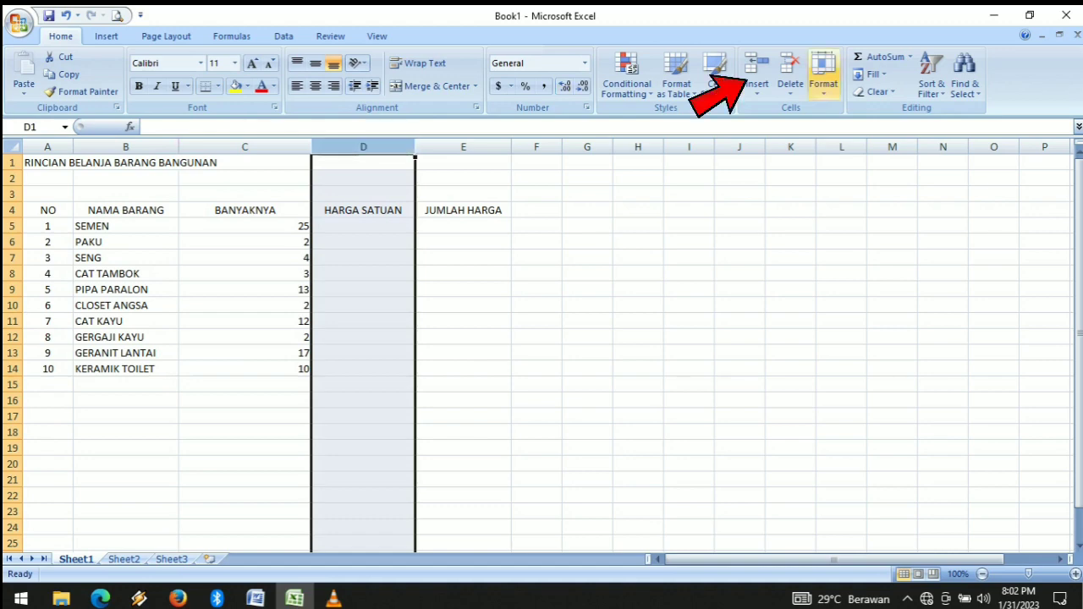
left_click(756, 72)
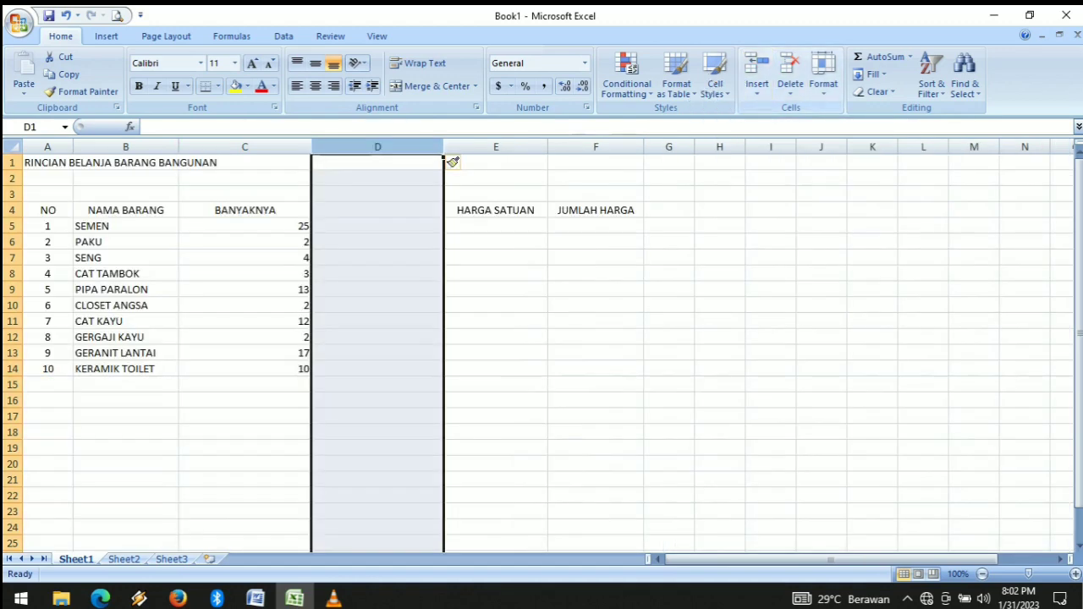
left_click(378, 209)
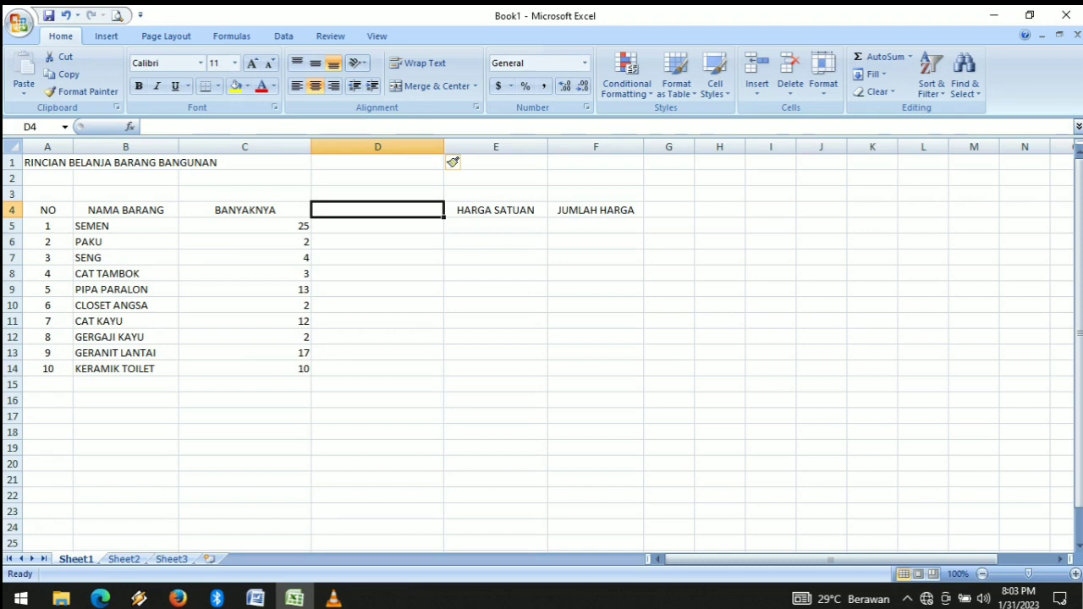
- Enter the column header BILANGAN in cell D4
type("BILNH")
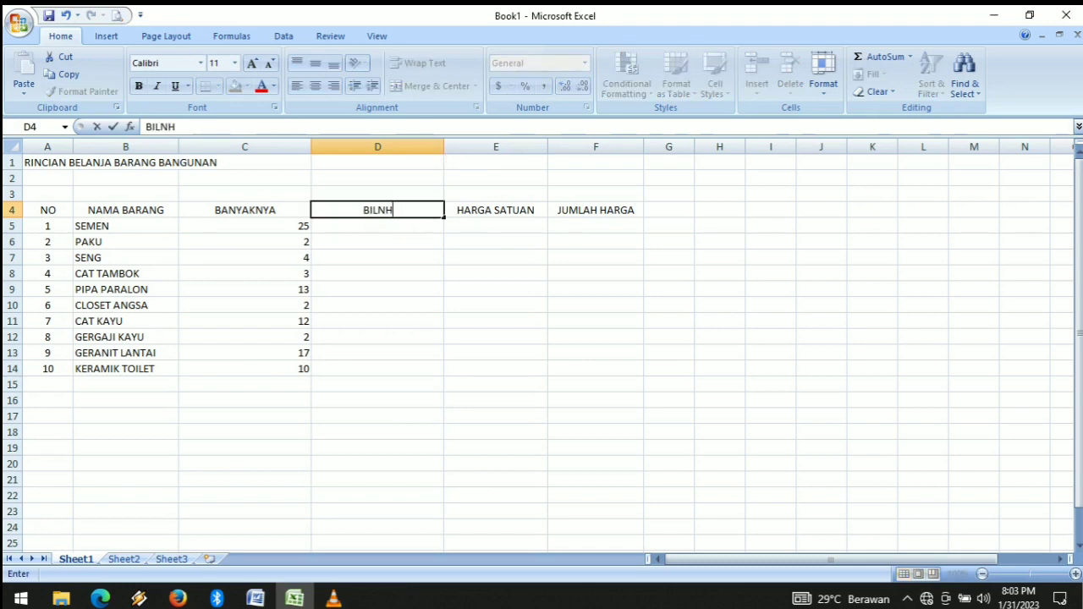
key("BackSpace")
type("GAN")
key("BackSpace")
key("BackSpace")
key("BackSpace")
key("BackSpace")
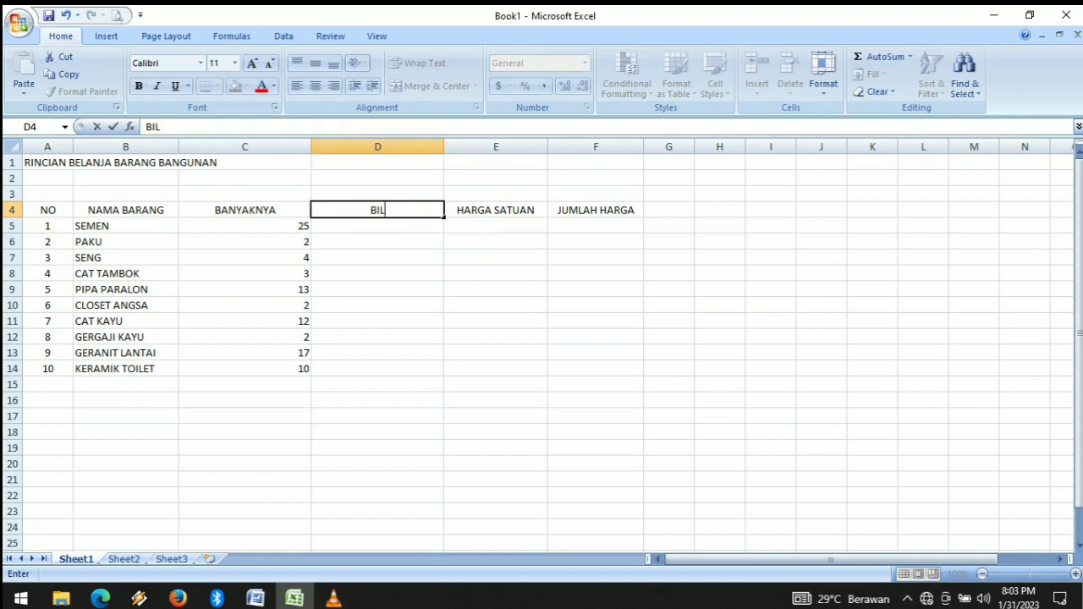
type("ANGAN")
key("Return")
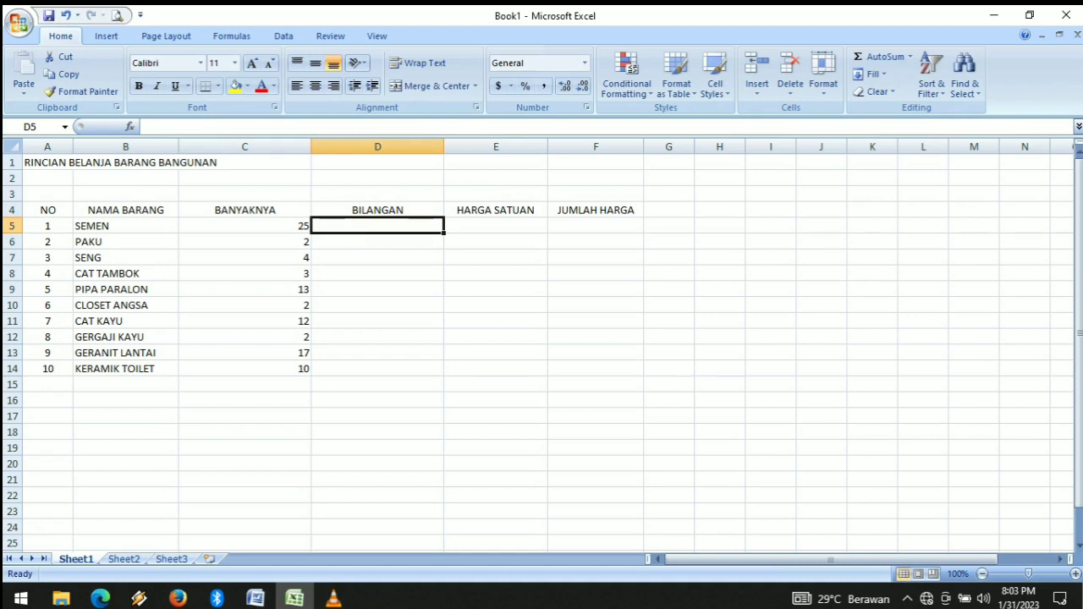
- Enter the units SAK, KG and KODI in D5 to D7 for SEMEN, PAKU and SENG
type("SAK")
key("Return")
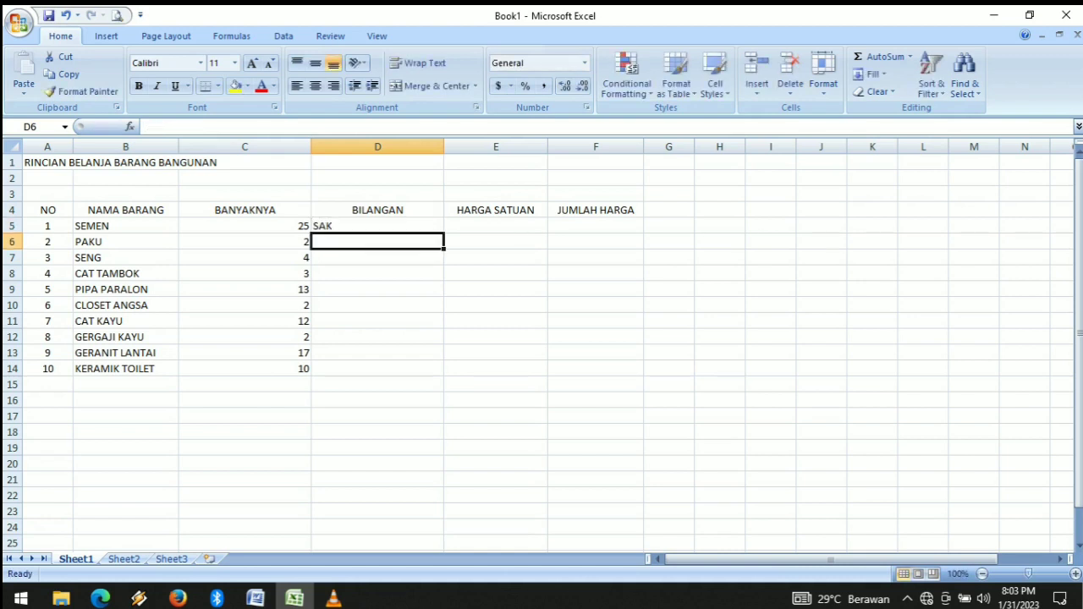
type("KG")
key("Return")
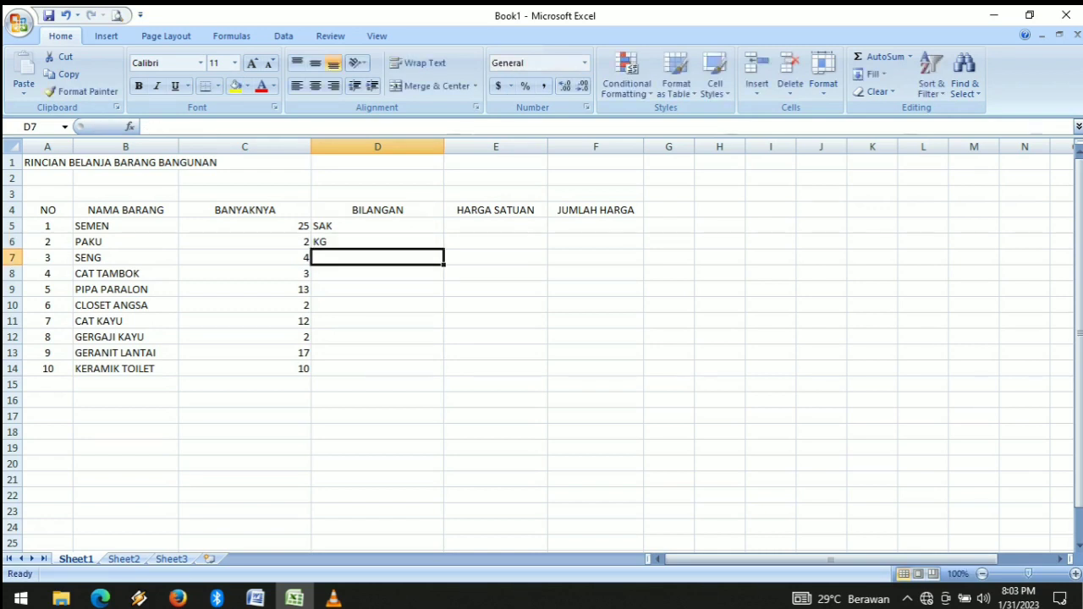
type("KODI")
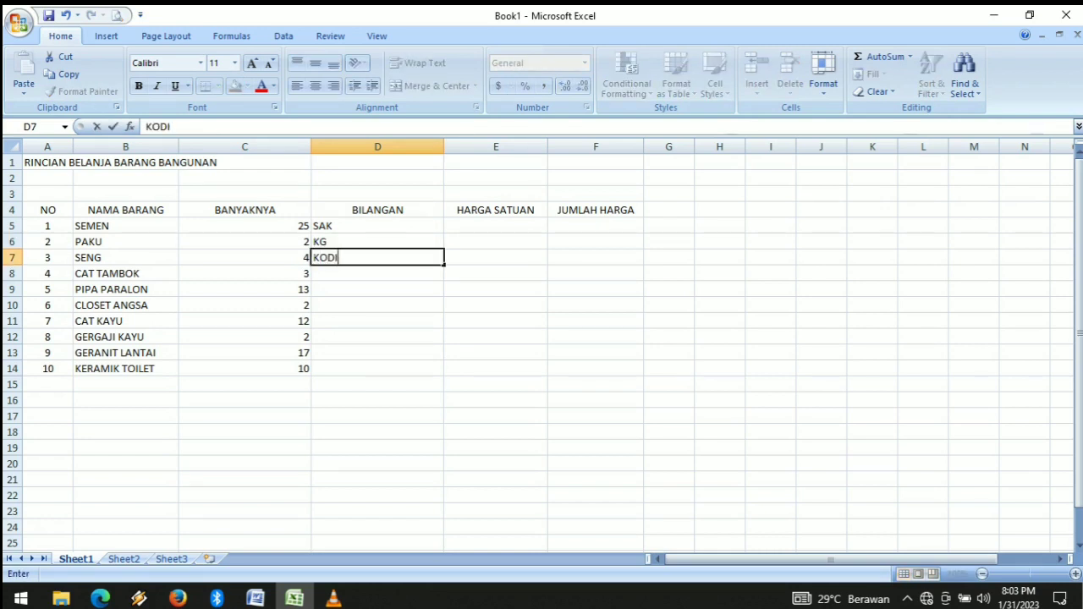
key("Return")
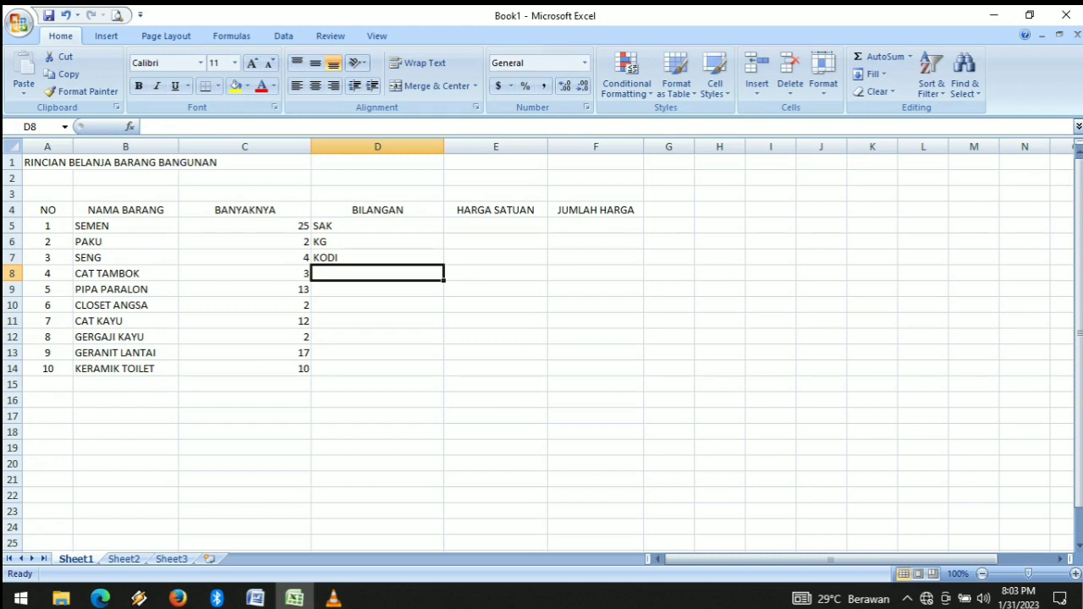
- Enter the units KALENG, BATNG and BUAH in D8 to D10 for CAT TAMBOK, PIPA PARALON and CLOSET ANGSA
type("KALENG")
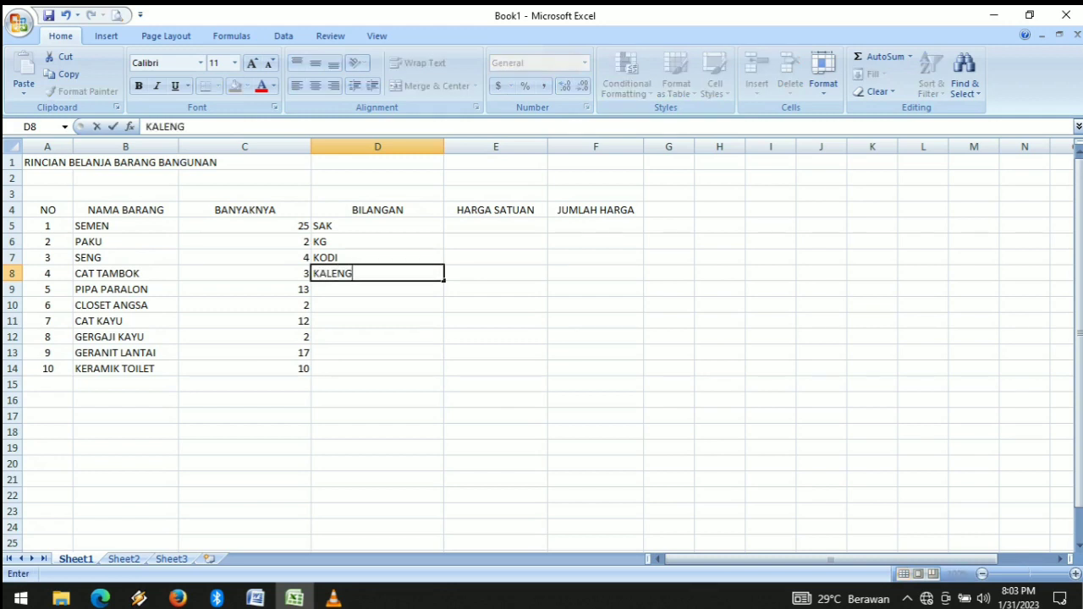
key("Return")
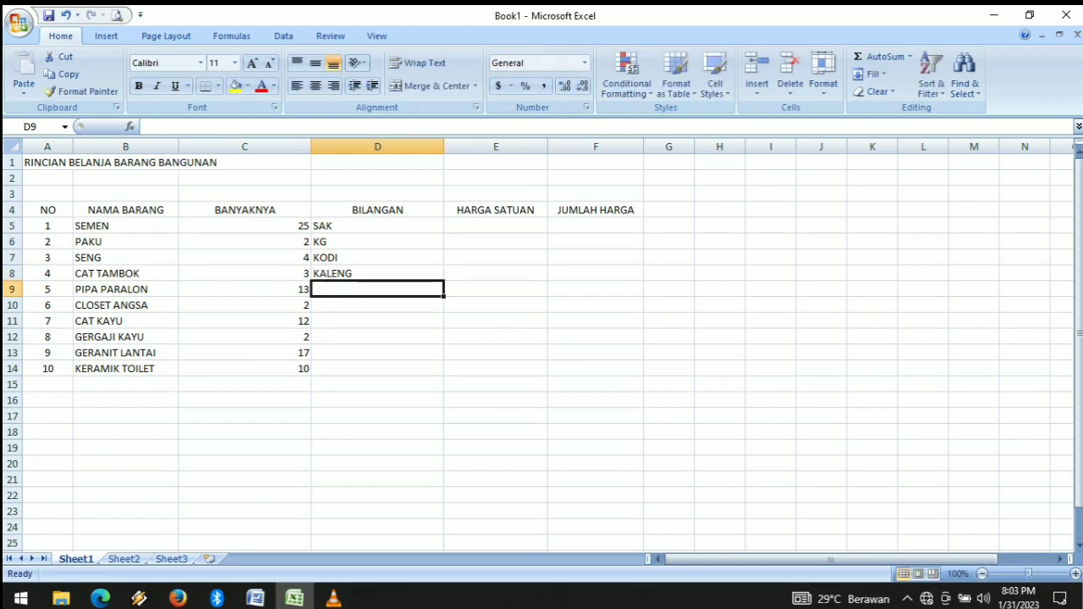
type("BATNG")
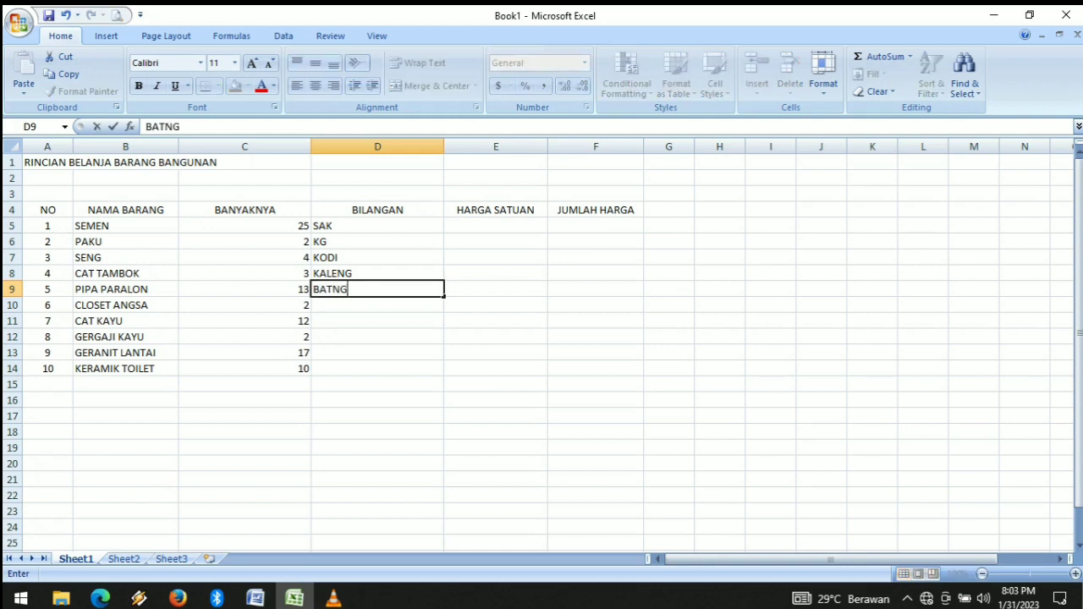
key("Return")
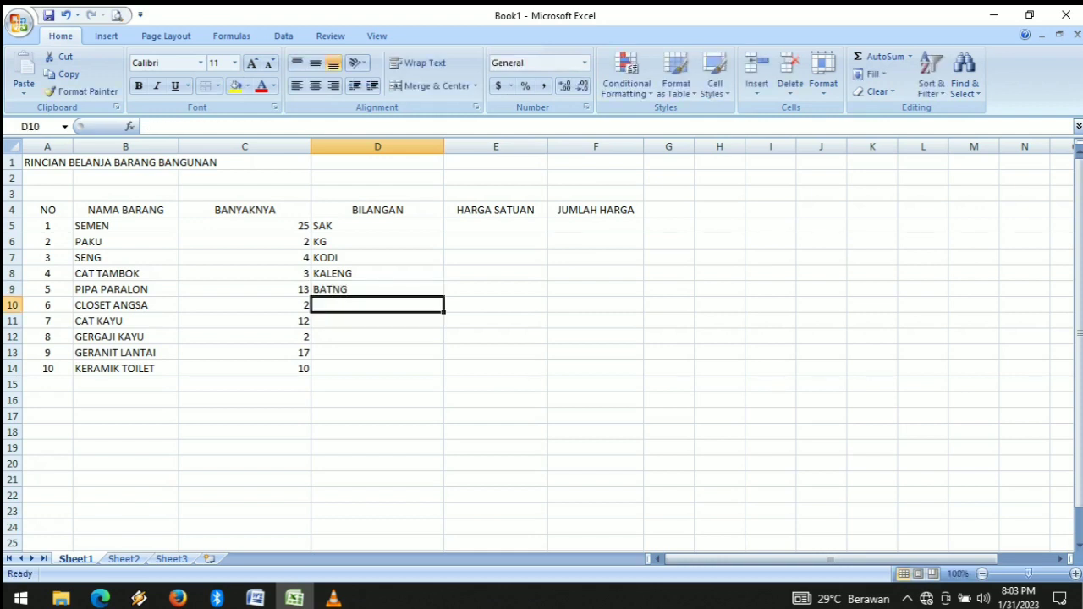
type("BUAH")
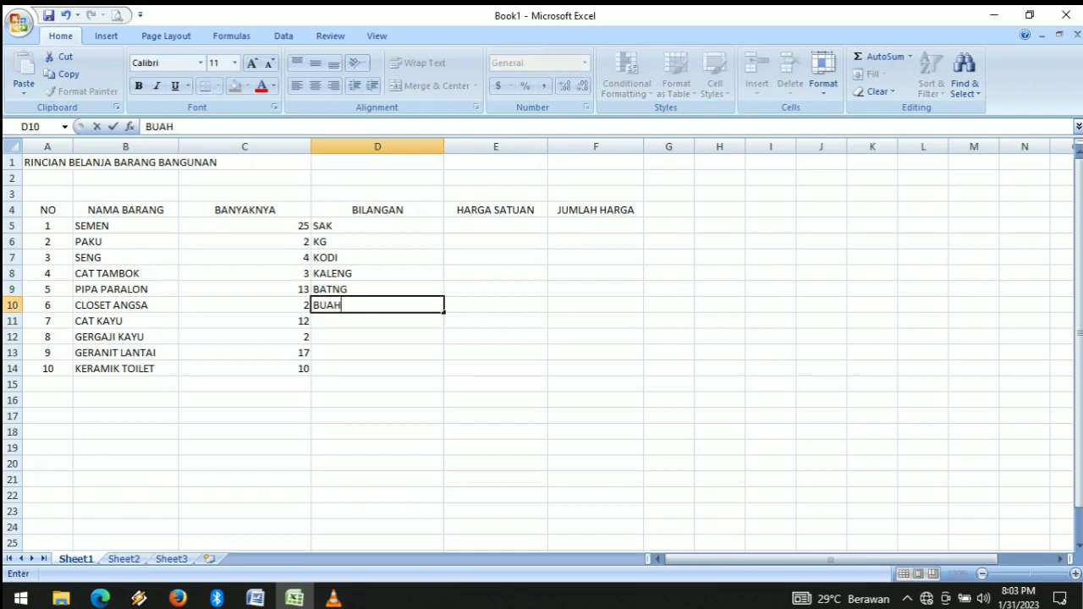
key("Return")
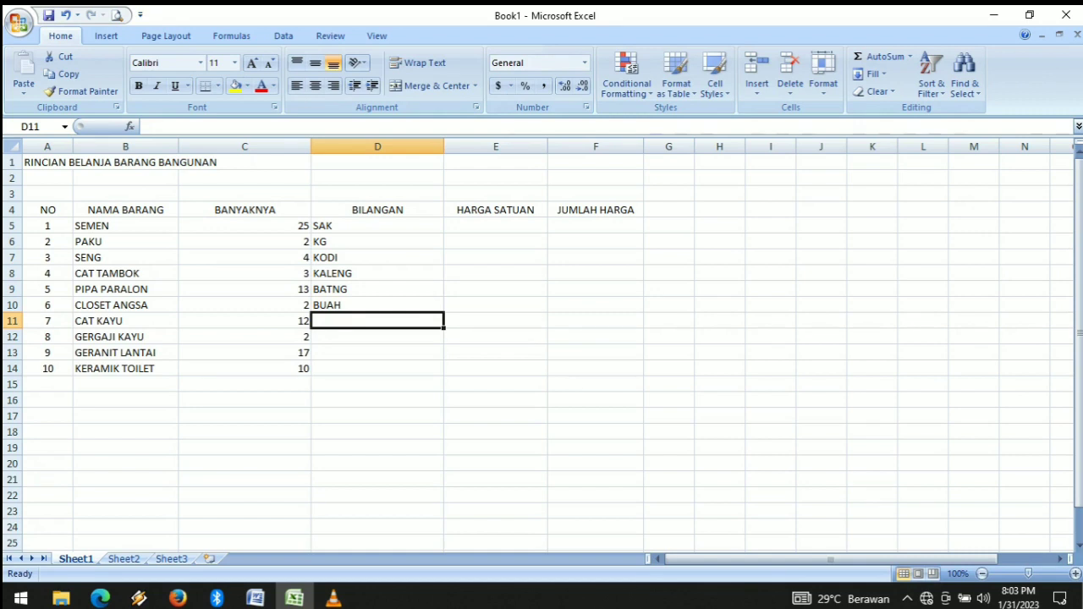
- Enter the units KALENG, BUAH, KOTAK and KOTAK in D11 to D14 for CAT KAYU through KERAMIK TOILET
type("KALENG")
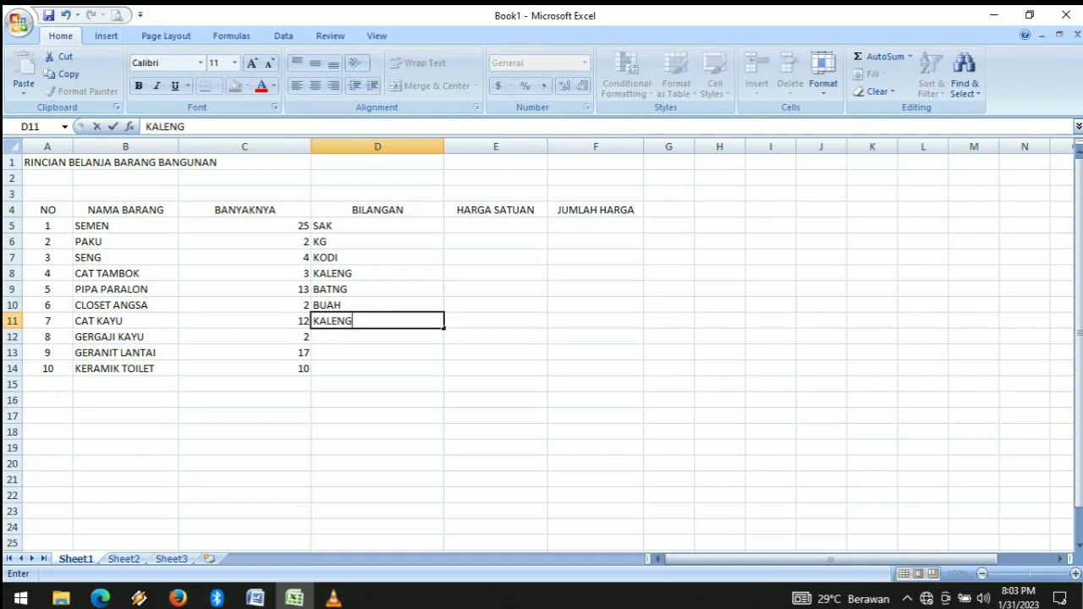
key("Return")
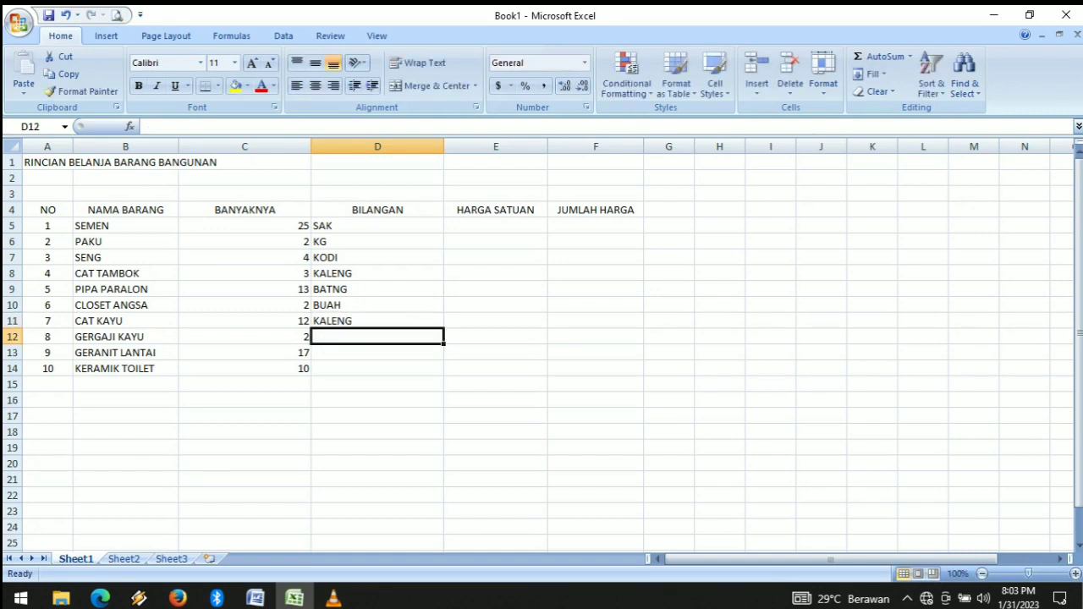
type("BUAH")
key("Return")
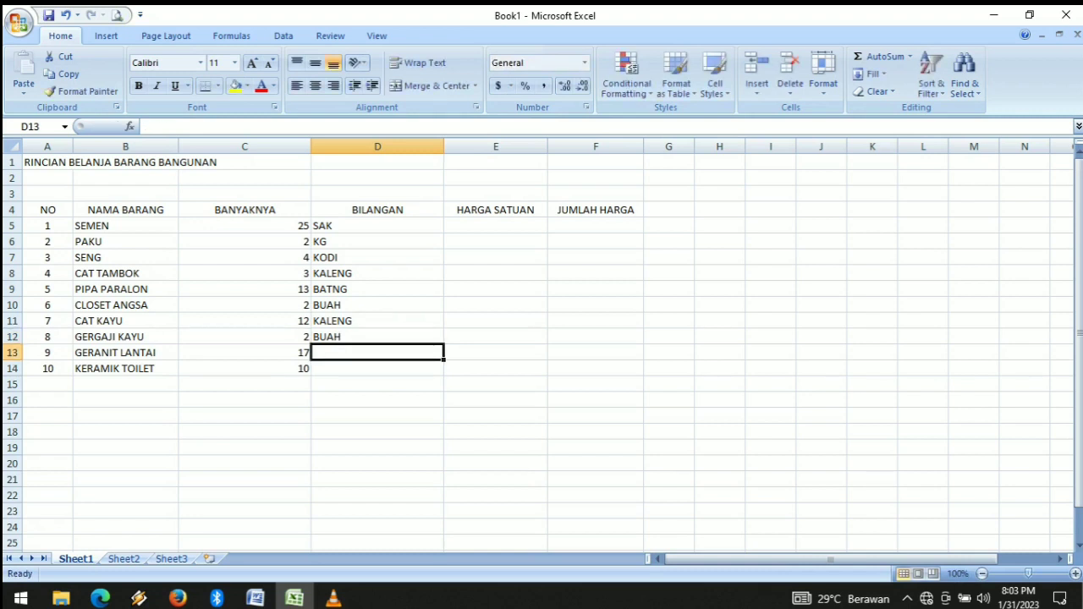
type("KOTAK")
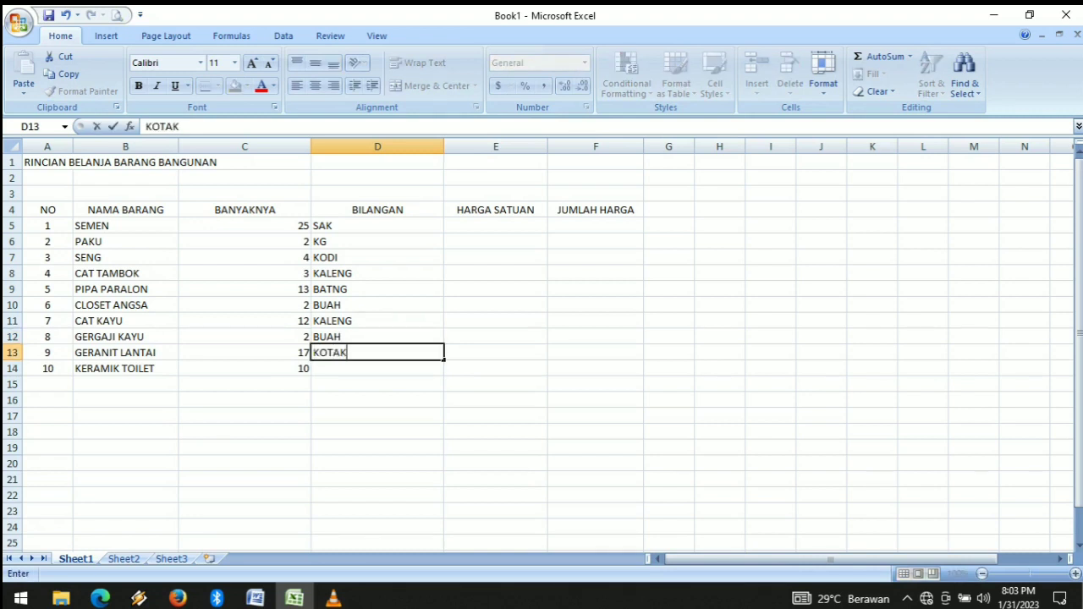
key("Return")
type("KOTAK")
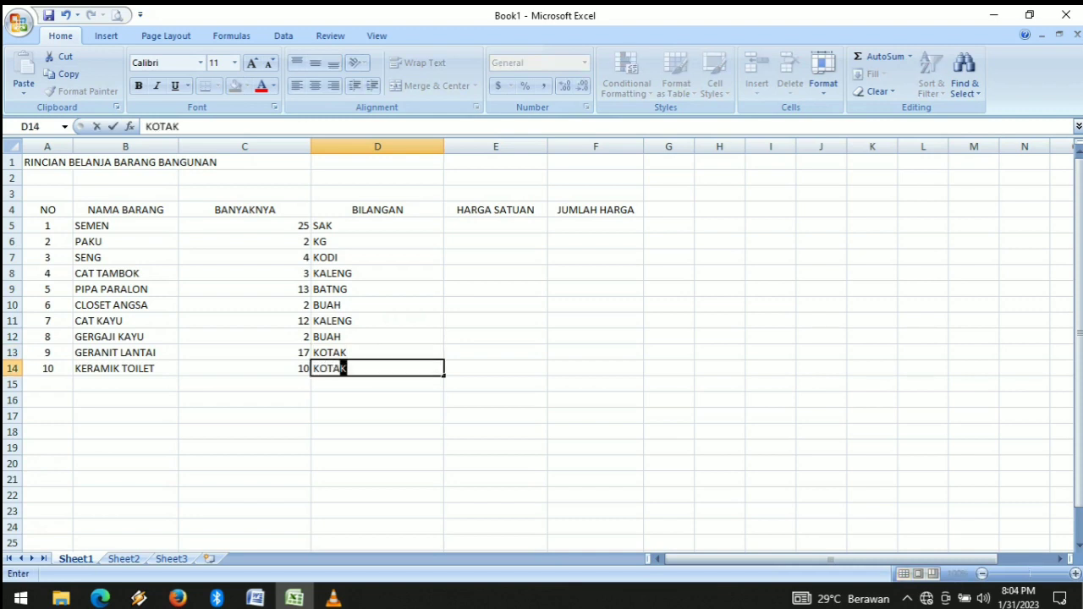
key("Return")
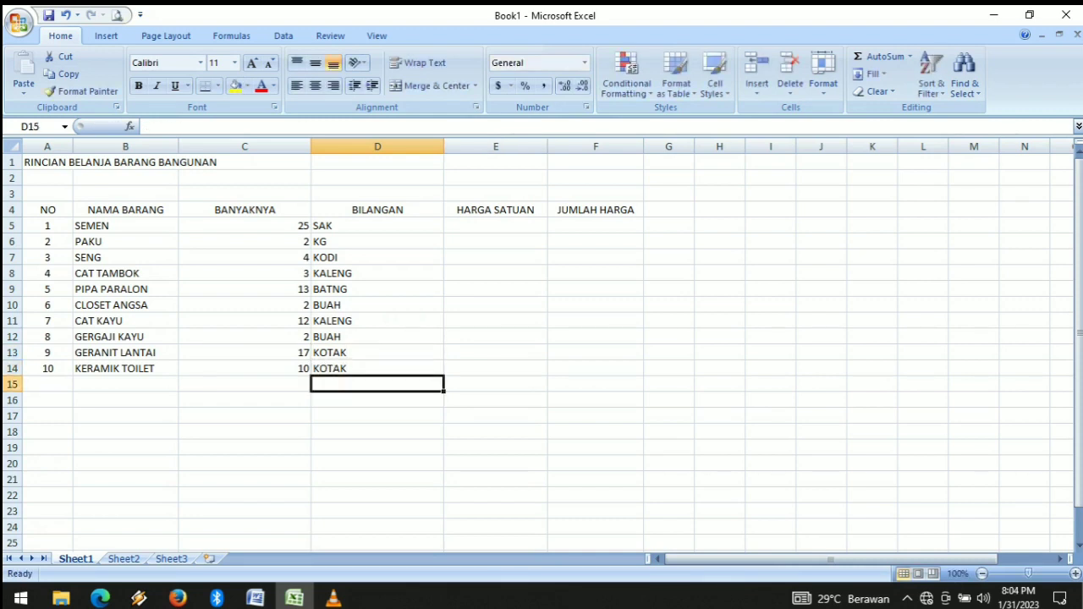
- Enter the unit prices 55000 for SEMEN in E5 and 19000 for PAKU in E6
left_click(496, 226)
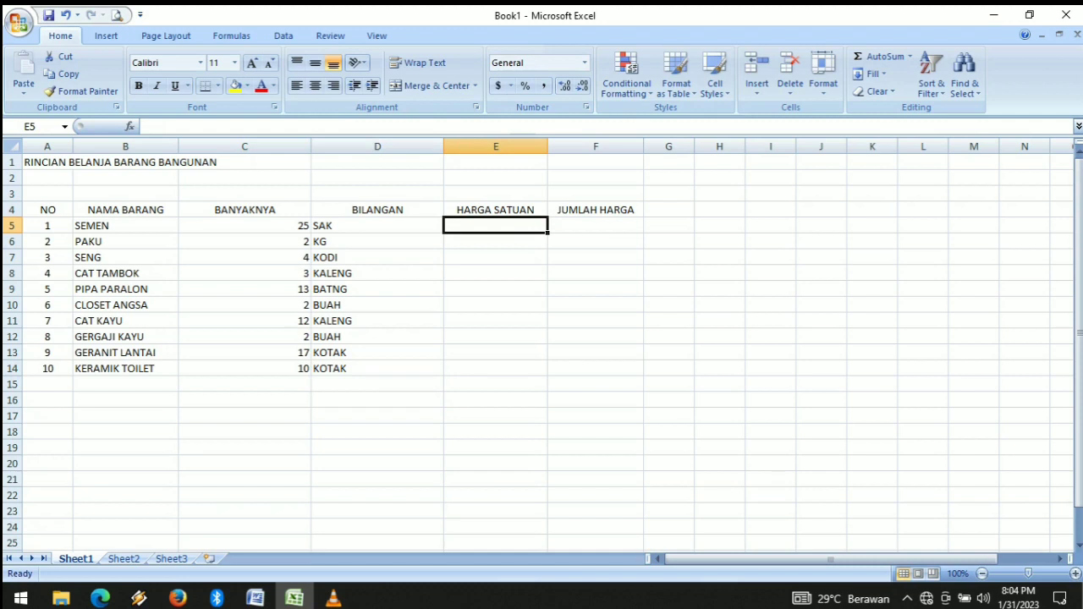
type("55000")
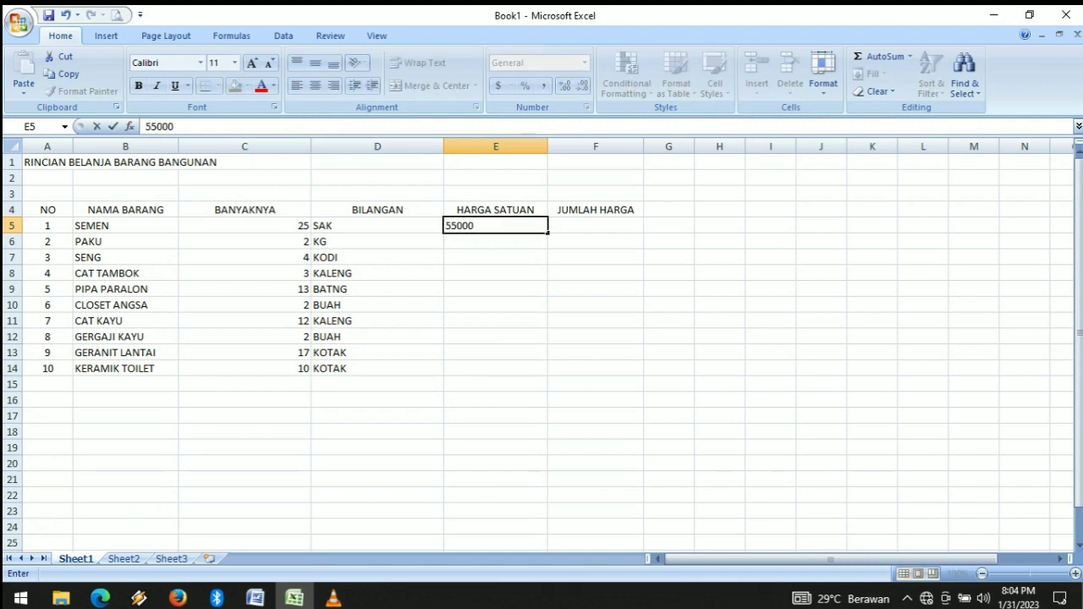
key("Return")
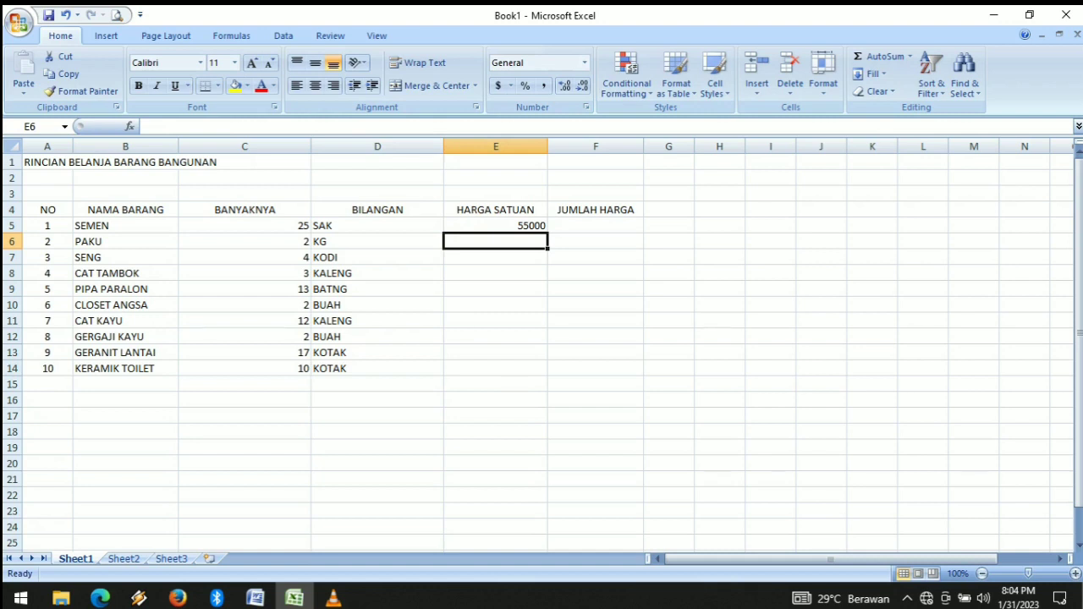
type("19")
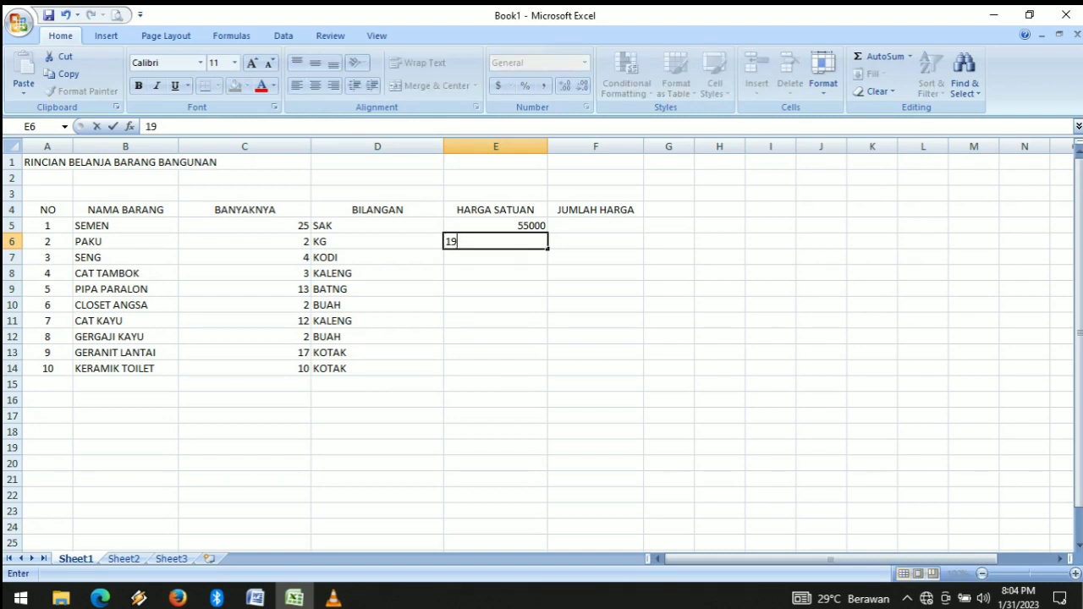
type("000")
key("Return")
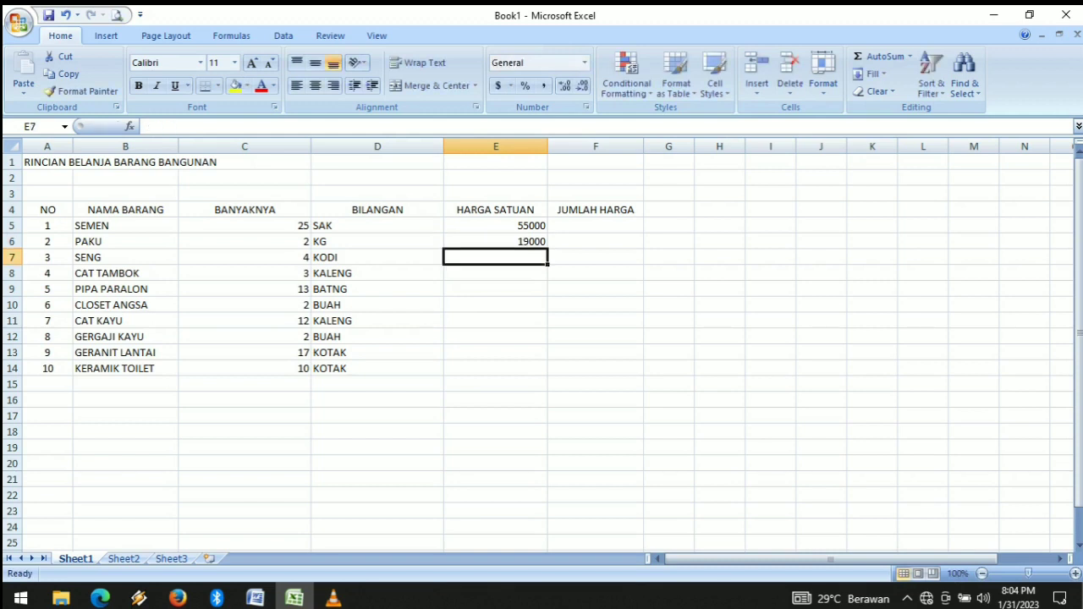
- Enter the unit prices 1200000 for SENG in E7 and 480000 for CAT TAMBOK in E8
type("1")
type("20000")
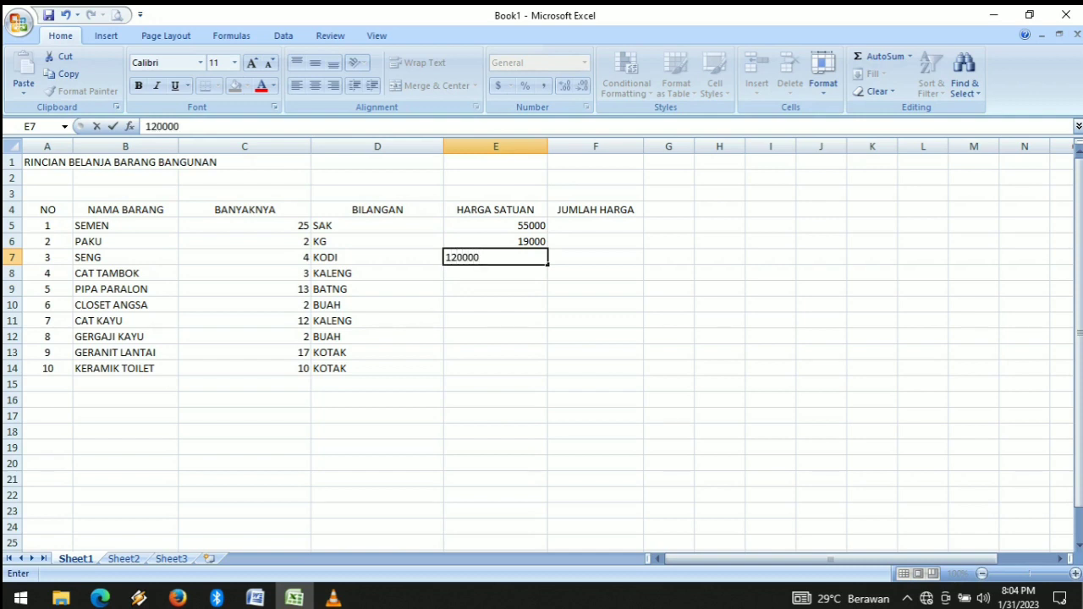
type("0")
key("Return")
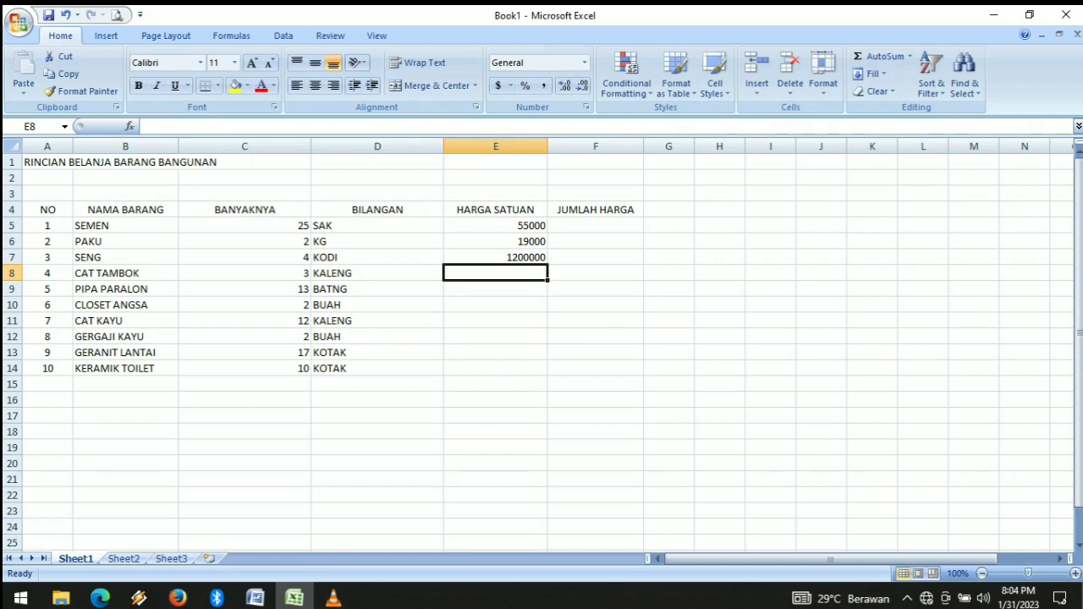
type("48")
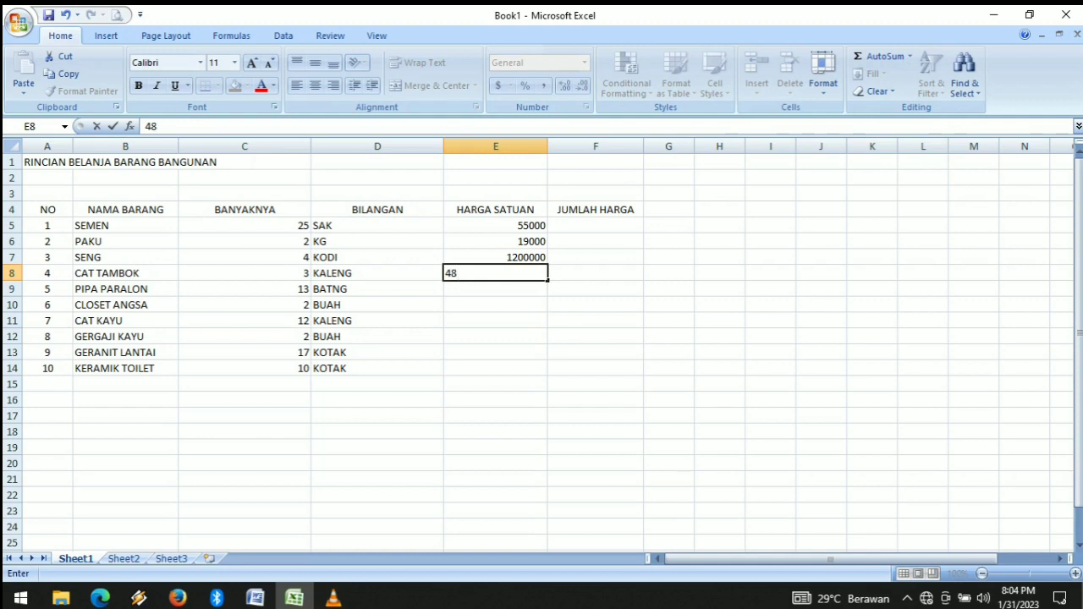
type("0000")
key("Return")
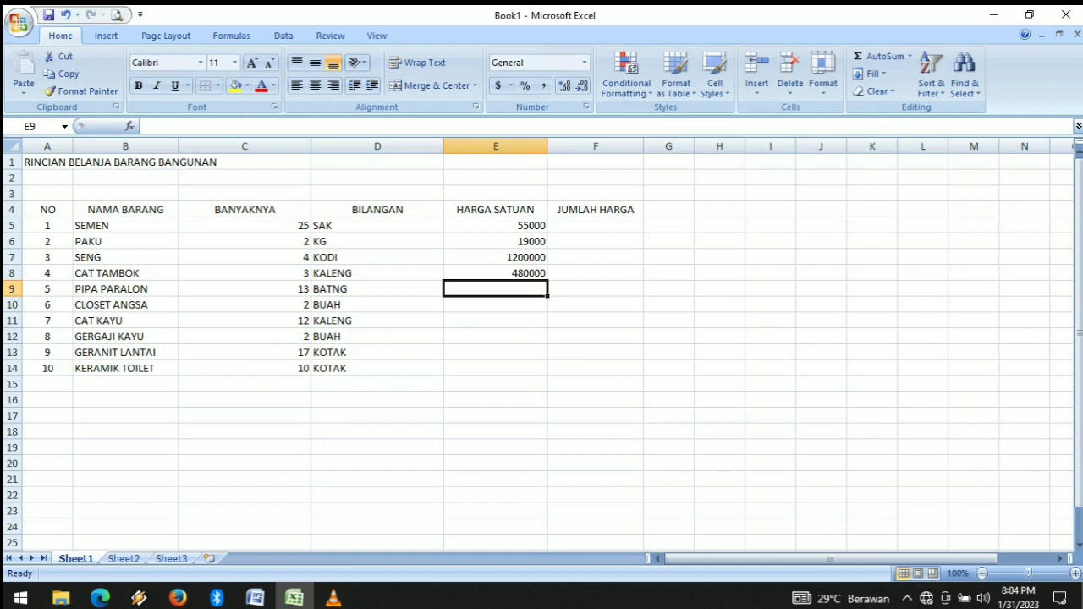
- Enter the unit prices 22000 for PIPA PARALON, 120000 for CLOSET ANGSA and 120000 for CAT KAYU in E9 to E11
type("22000")
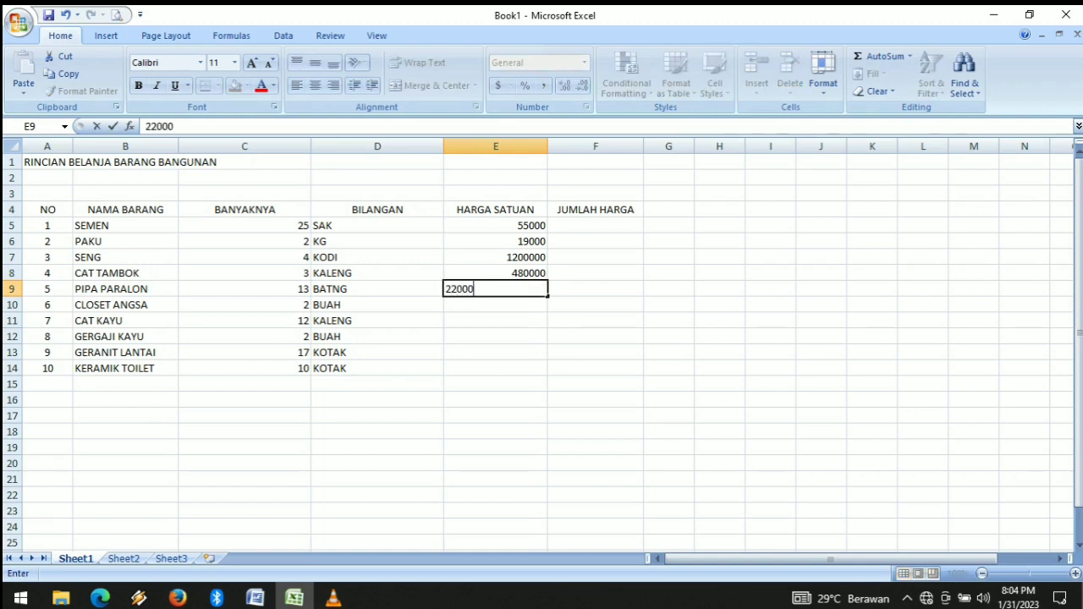
key("Return")
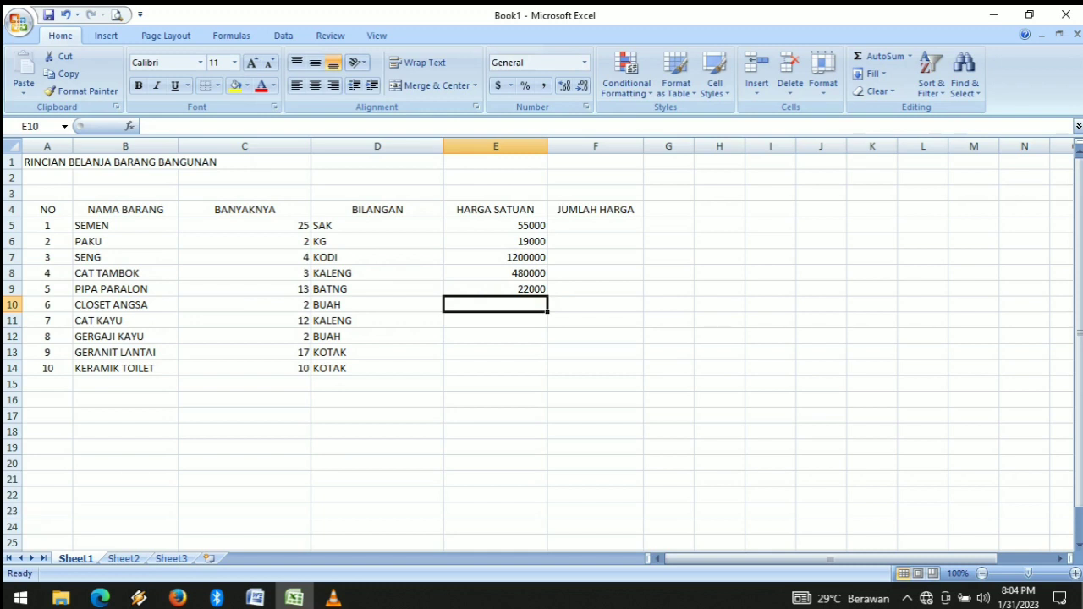
type("120000")
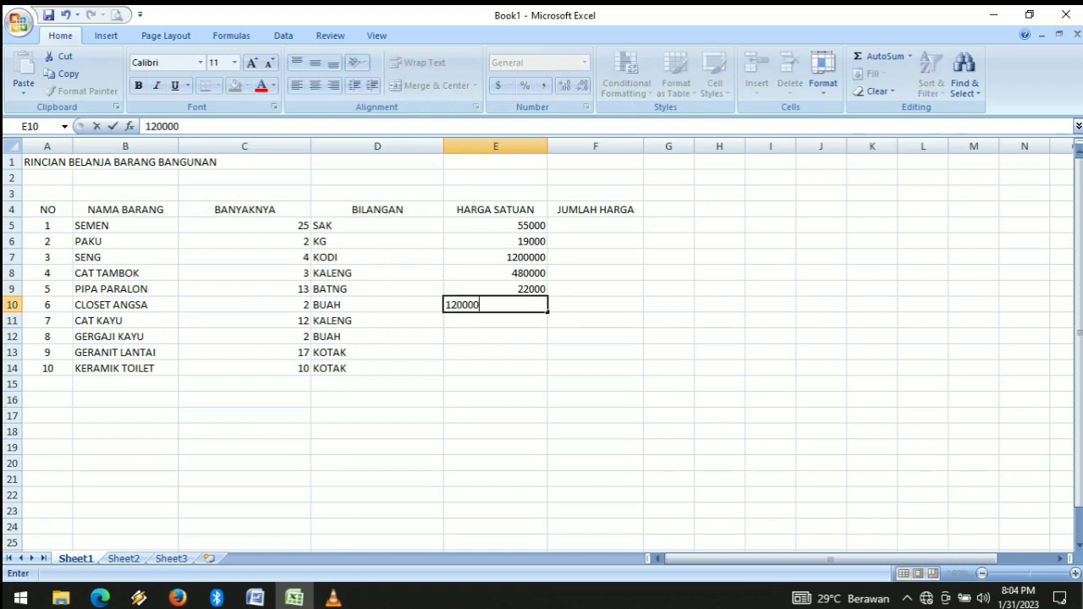
key("Return")
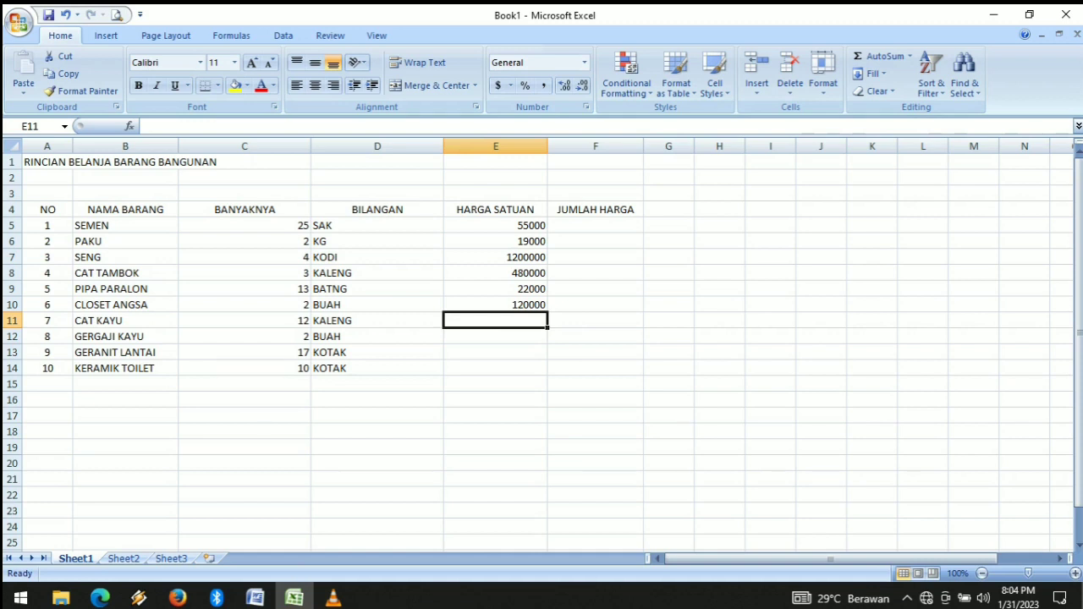
type("12000")
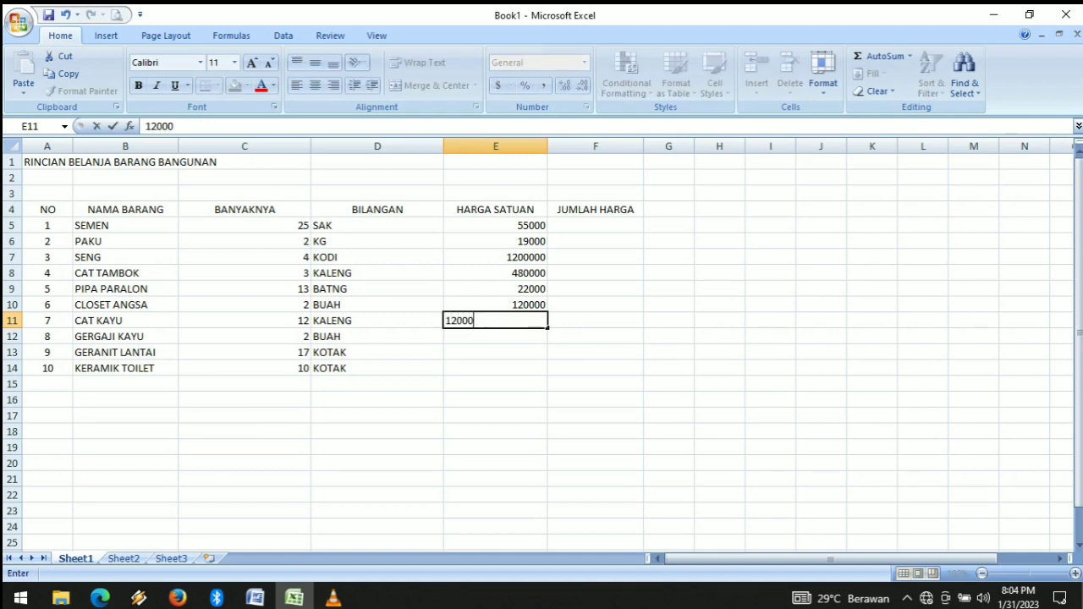
type("0")
key("Return")
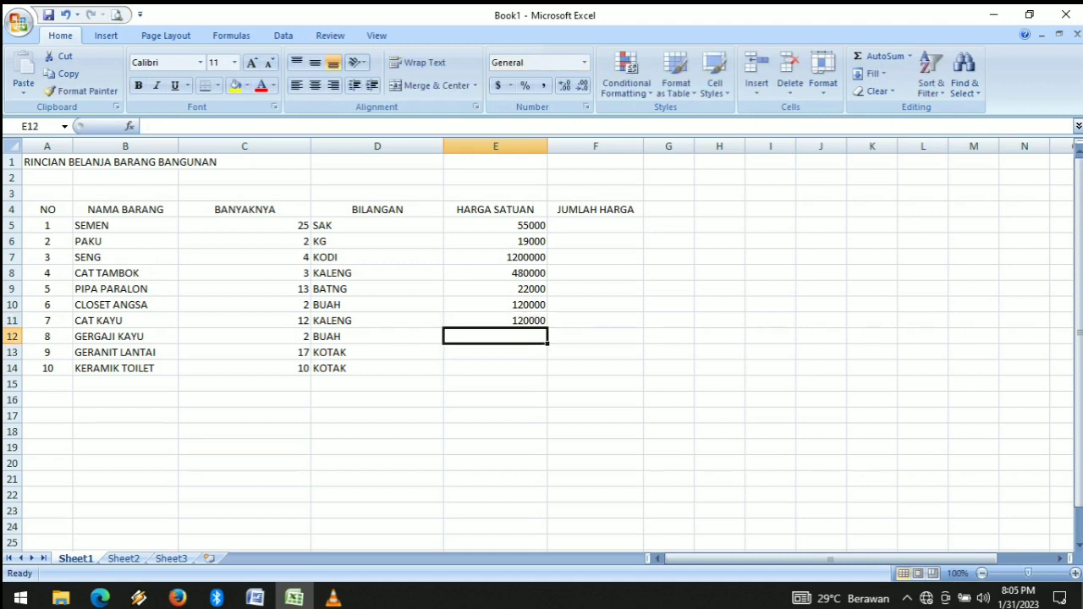
- Enter the unit prices 75000 for GERGAJI KAYU, 35000 for GERANIT LANTAI and 75000 for KERAMIK TOILET in E12 to E14
type("75000")
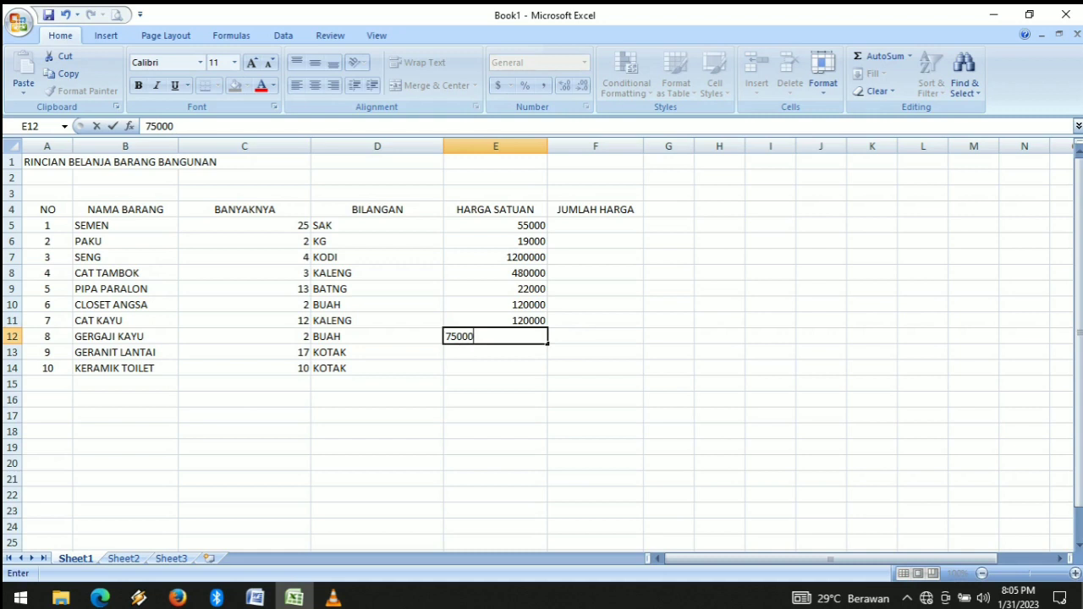
key("Return")
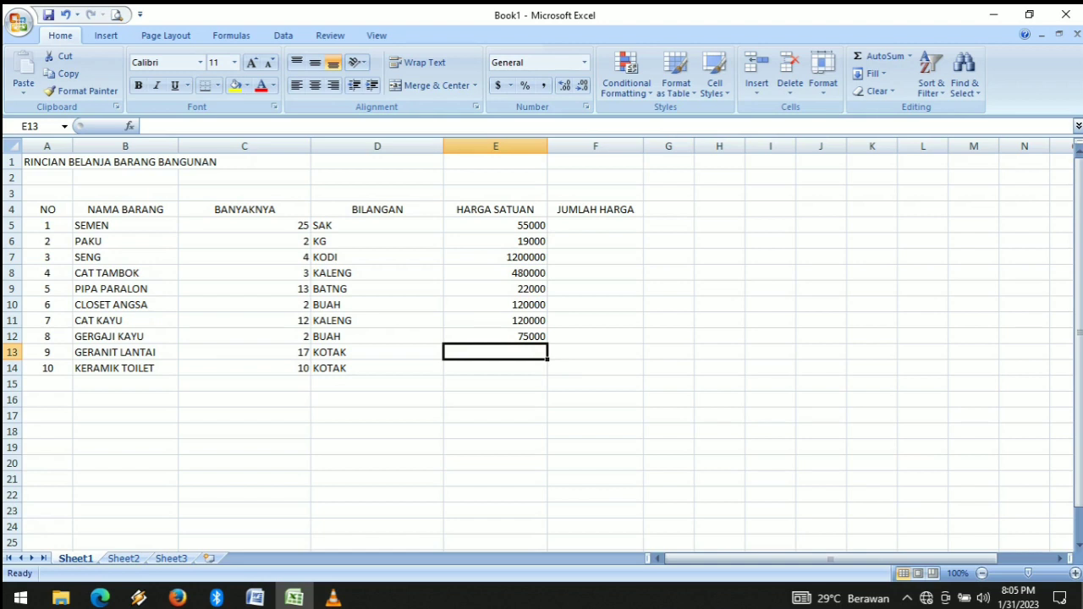
type("3")
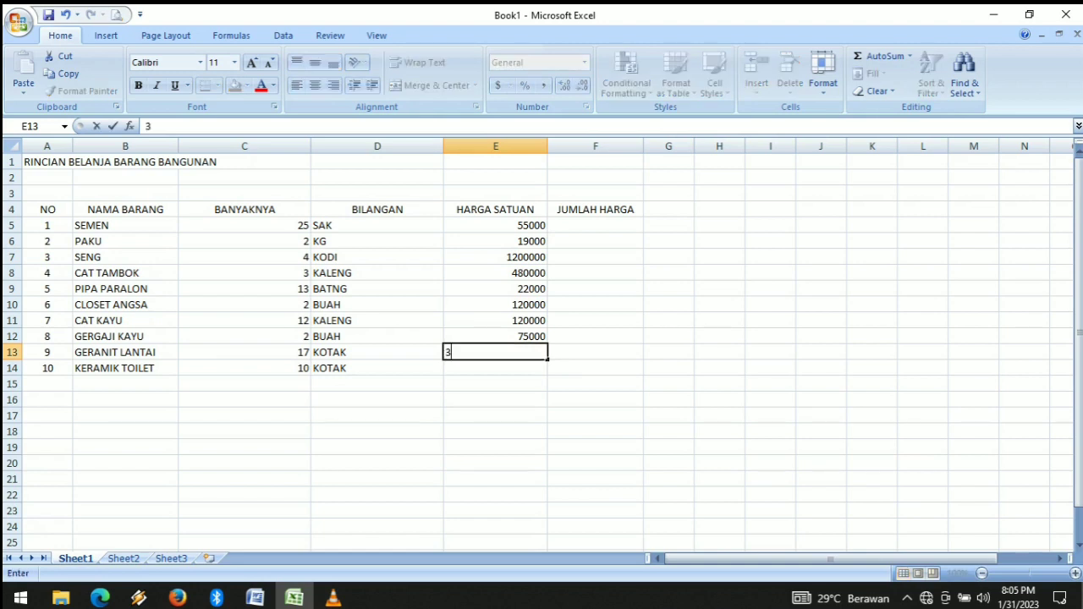
type("5000")
key("Return")
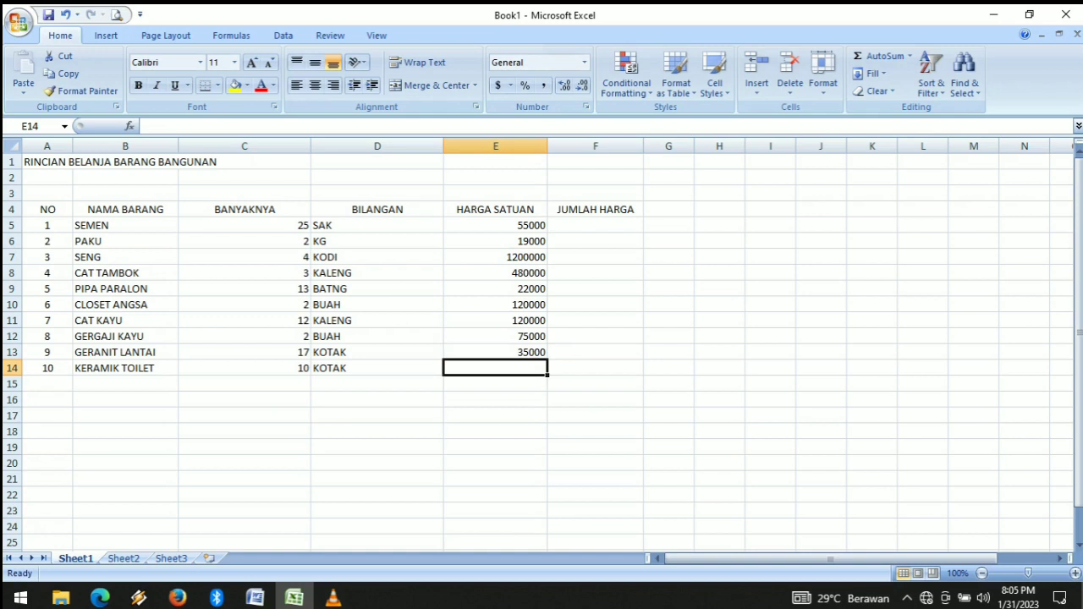
type("75000")
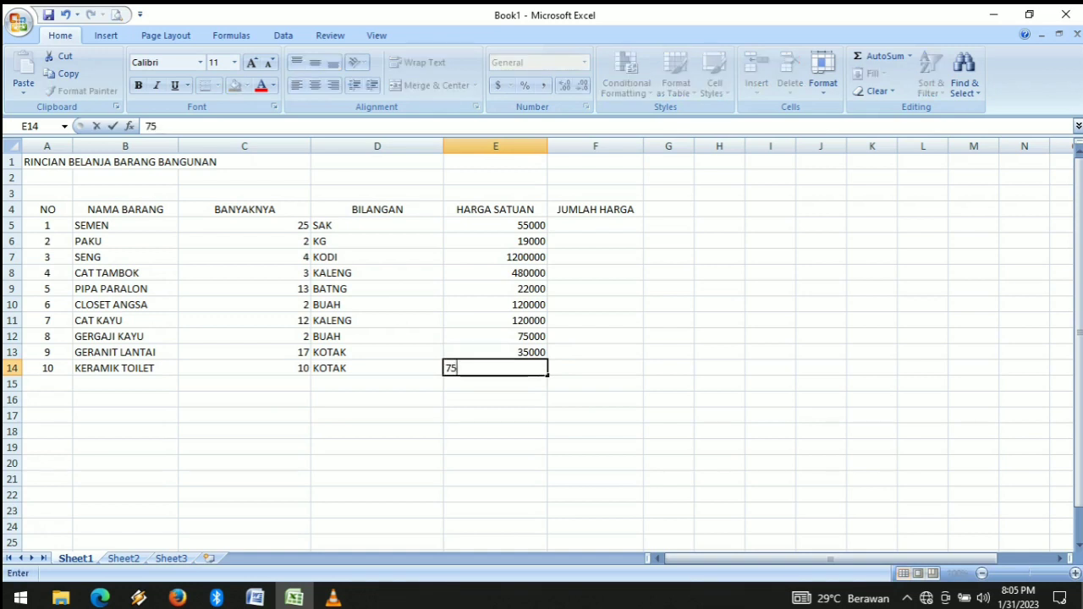
key("Return")
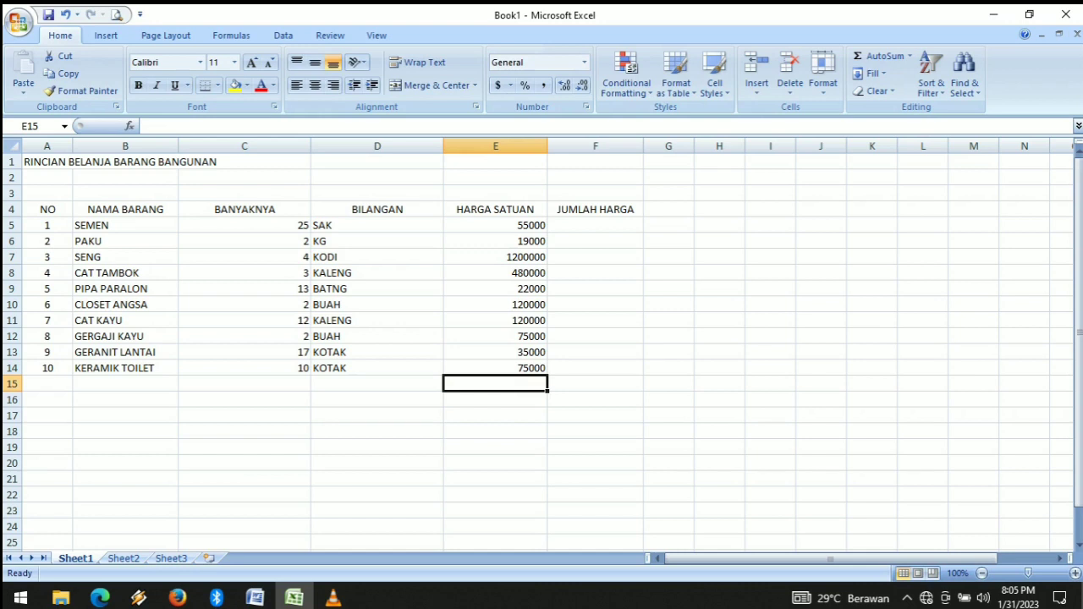
- Give the unit prices in E5:E14 the Accounting number format with 0 decimal places
left_click(495, 225)
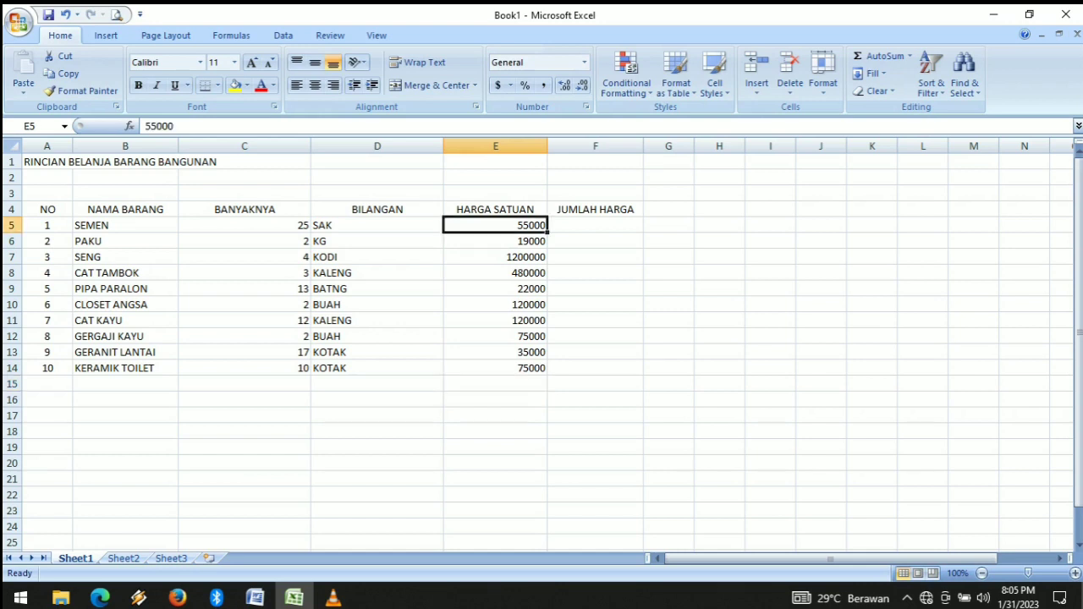
left_click_drag(495, 225, 495, 368)
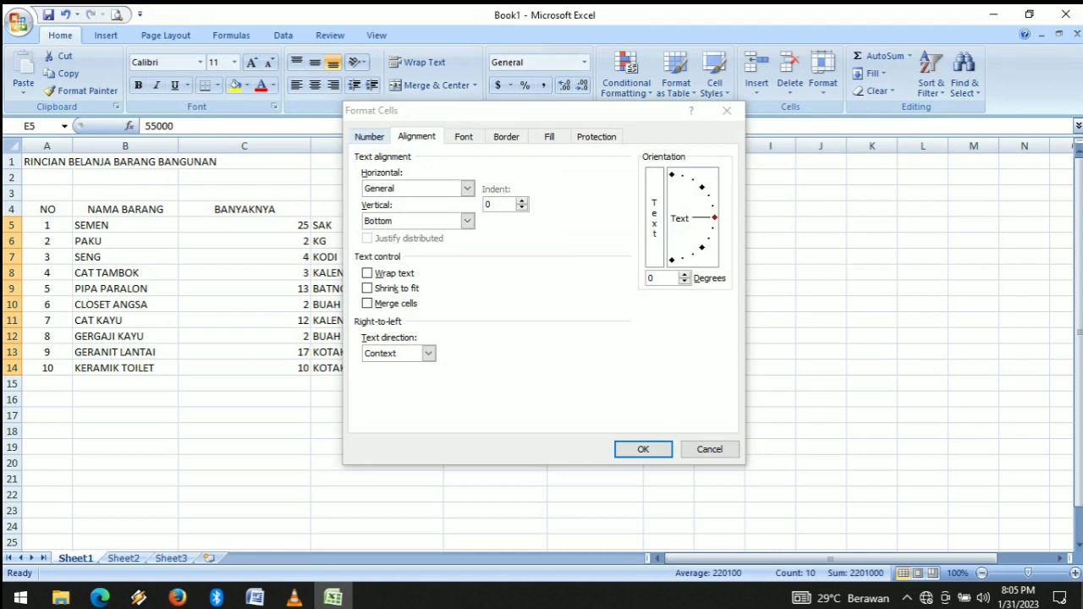
left_click(369, 136)
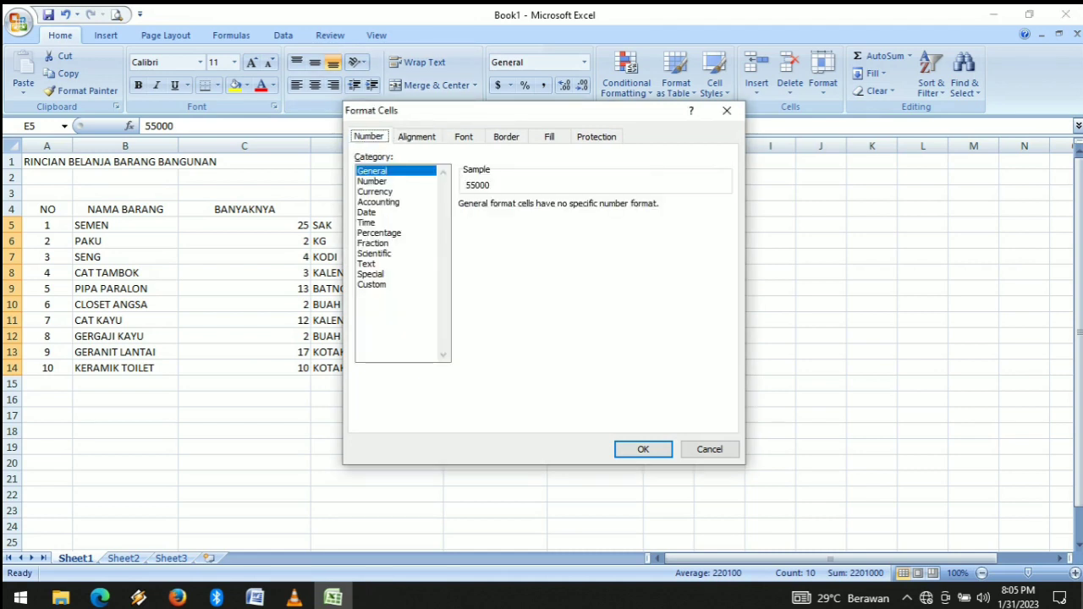
left_click(378, 202)
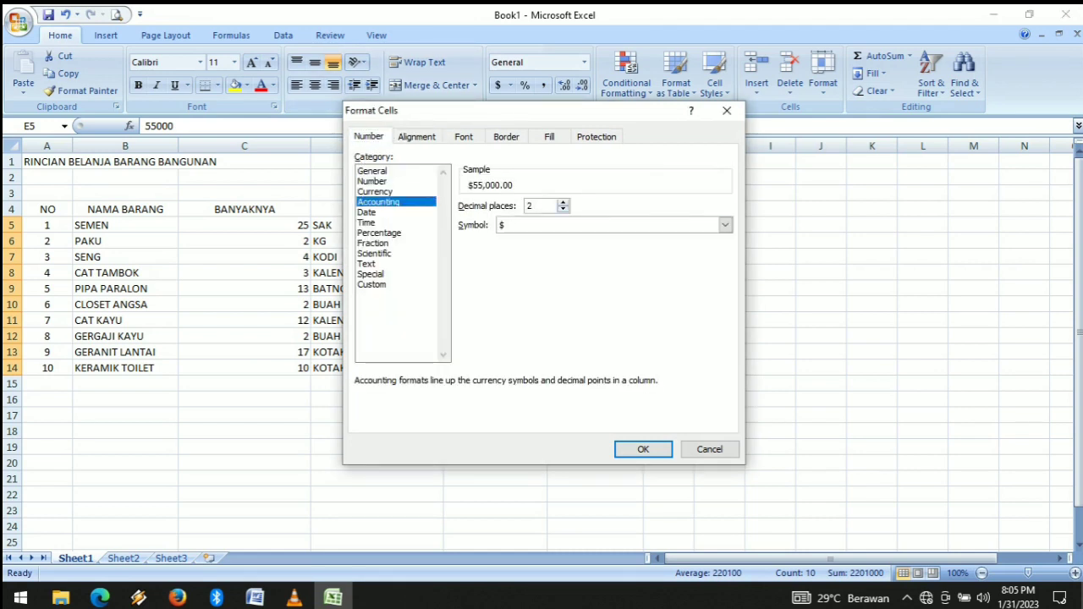
double_click(562, 209)
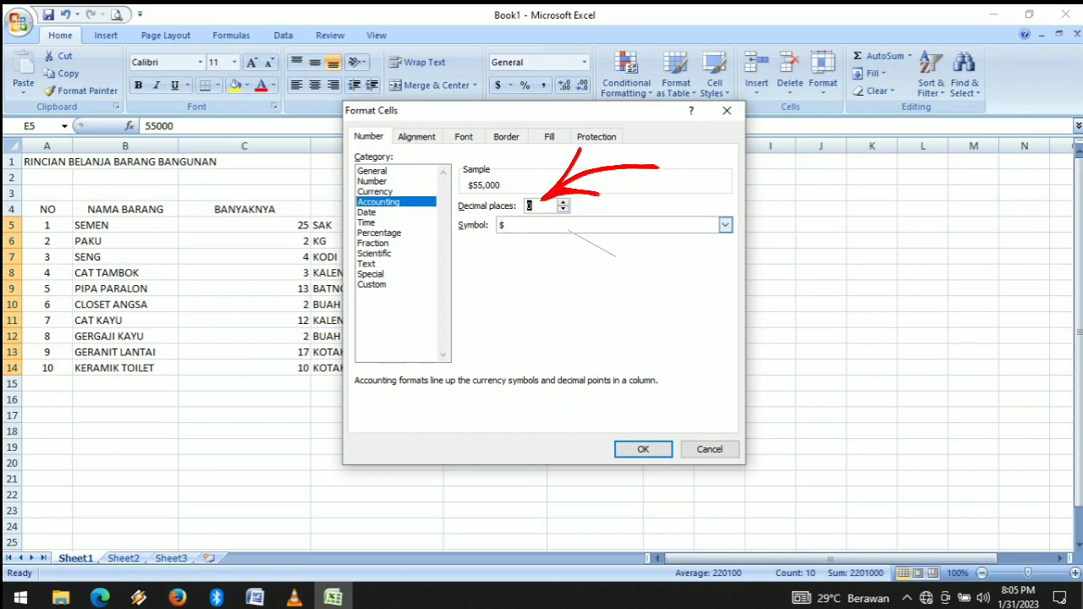
- Set the accounting symbol of the unit prices to Rp Indonesian (Indonesia) and apply the format
left_click(725, 225)
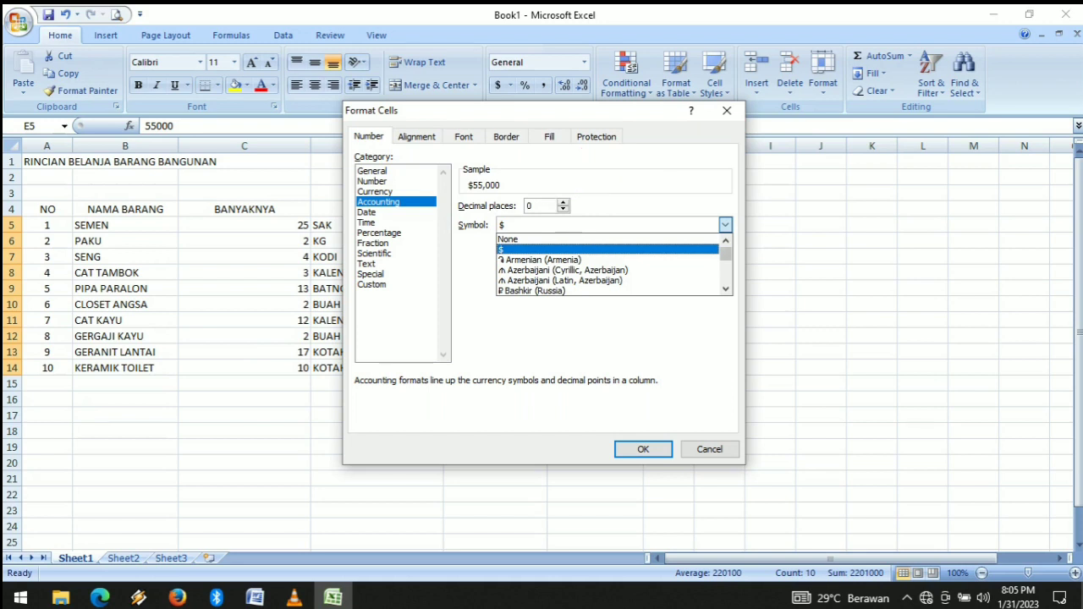
scroll(613, 264, "down", 5)
scroll(613, 264, "down", 6)
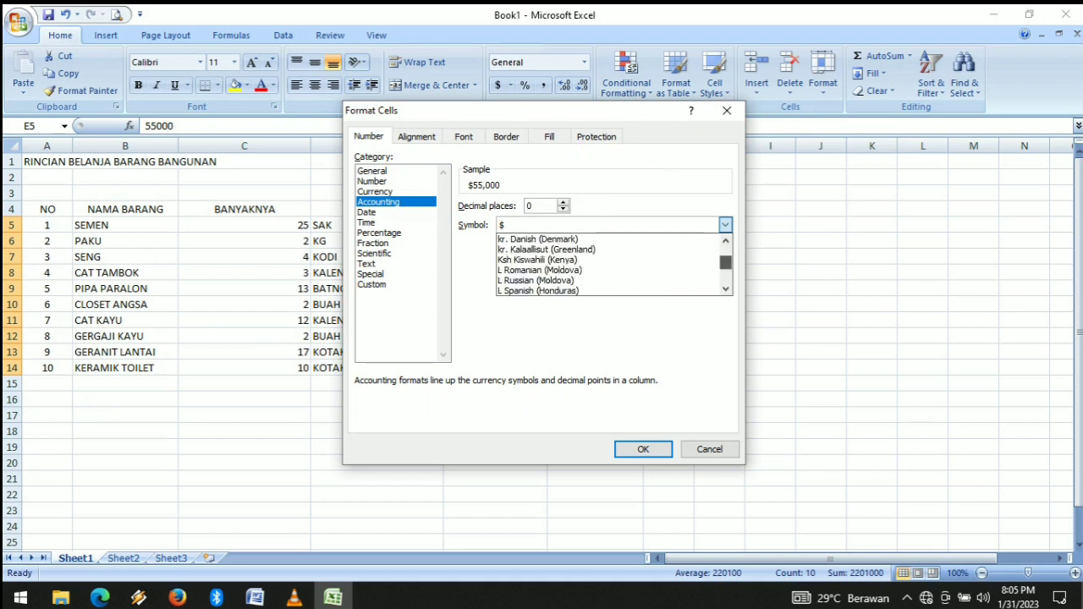
scroll(613, 264, "down", 2)
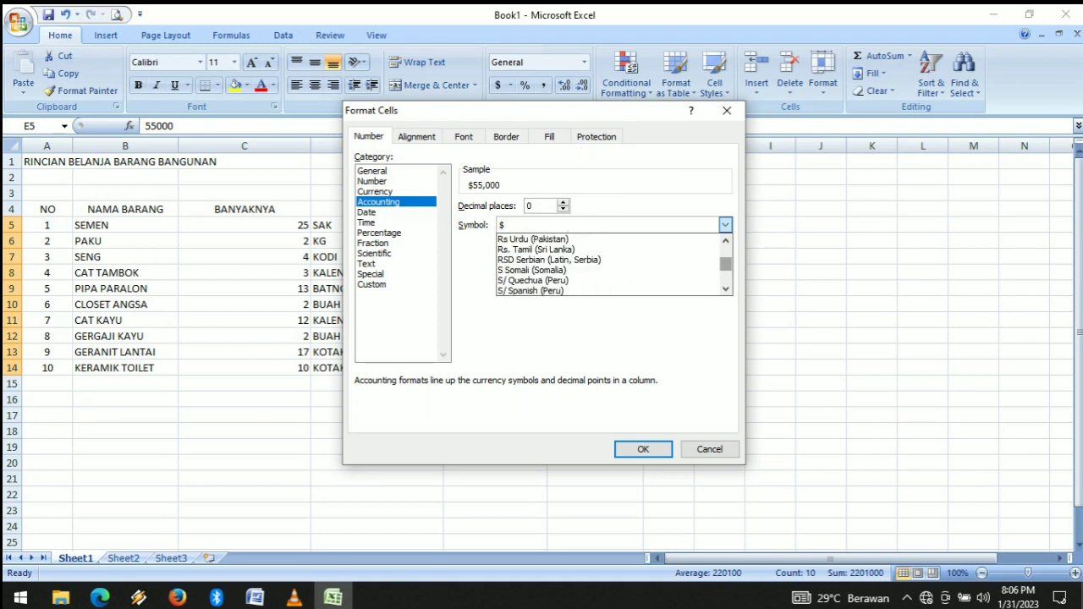
left_click(725, 240)
left_click(725, 240)
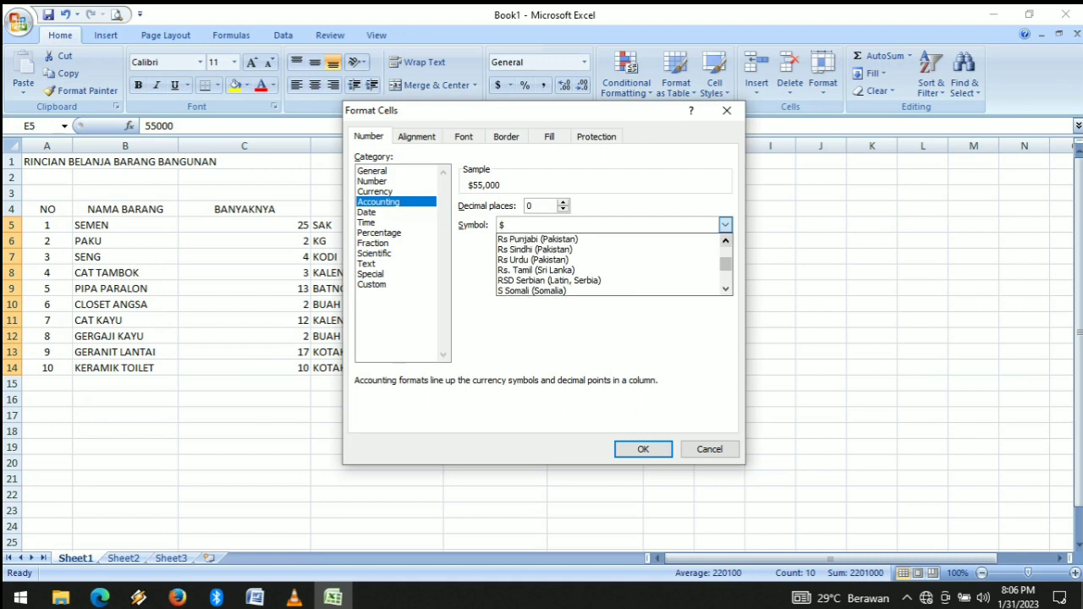
left_click(726, 240)
left_click(725, 241)
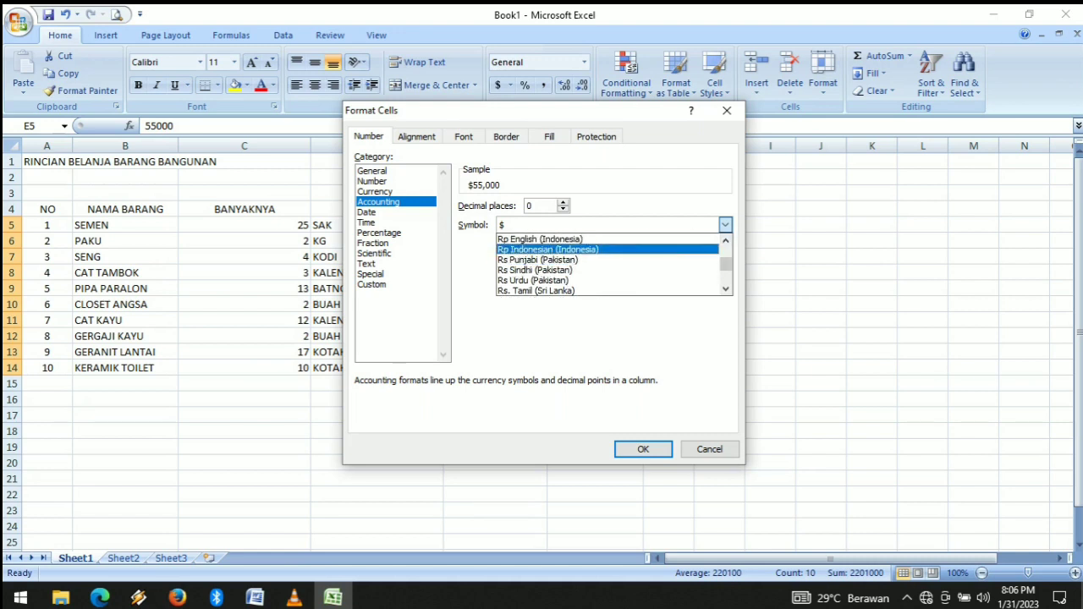
left_click(548, 249)
left_click(643, 448)
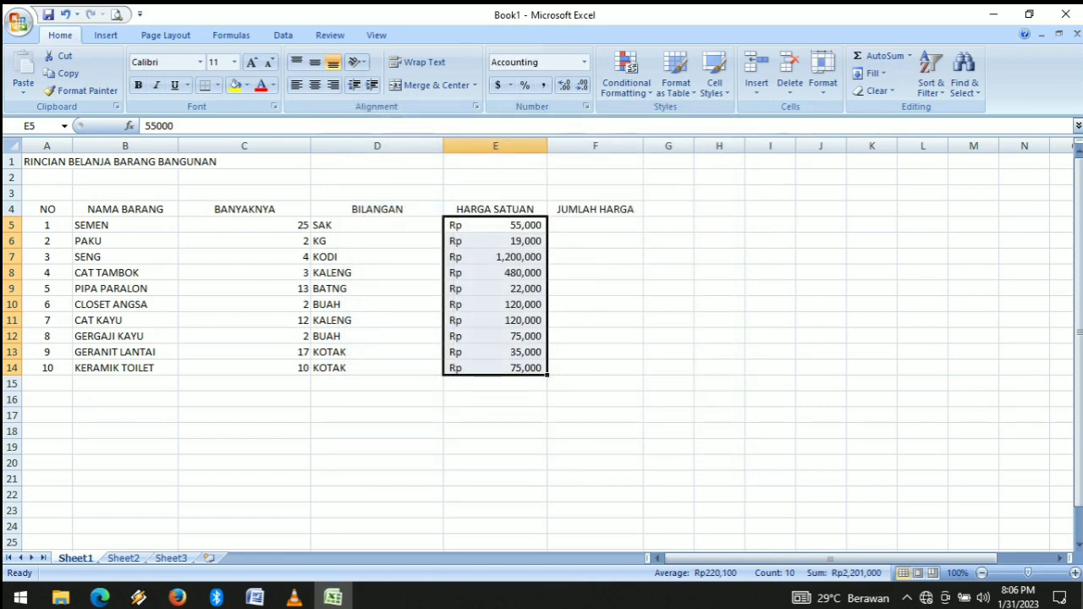
- Center the quantities and units in C5:D14 horizontally
left_click(595, 225)
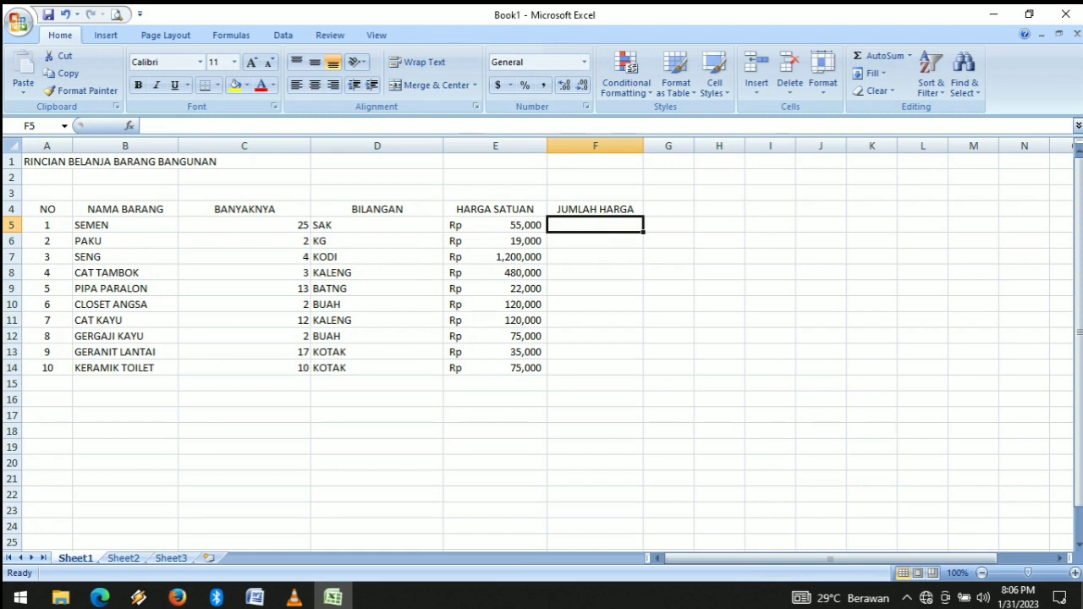
left_click(243, 226)
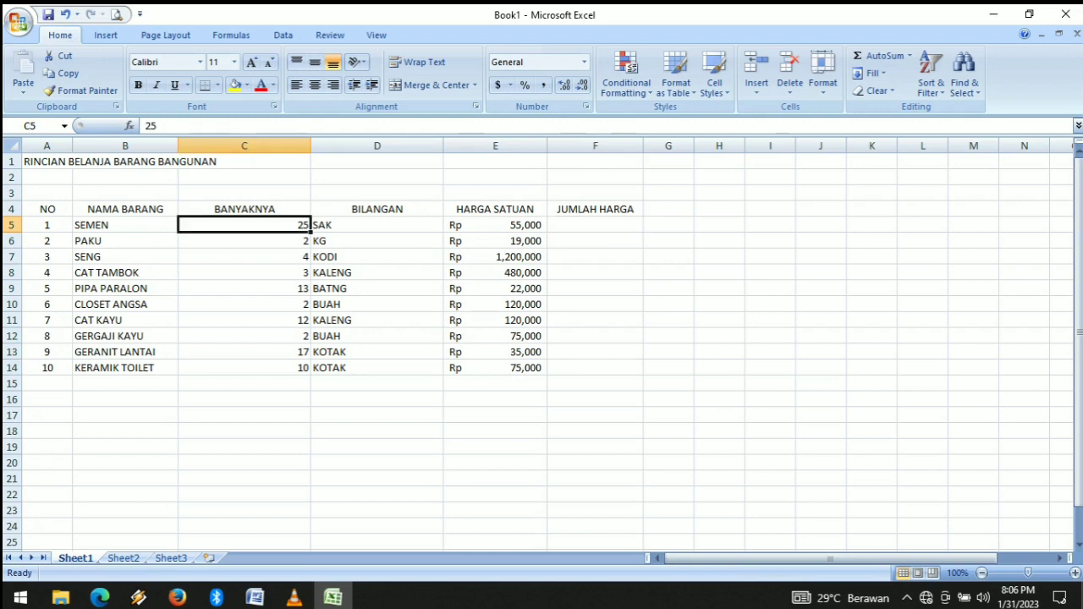
left_click_drag(244, 225, 377, 367)
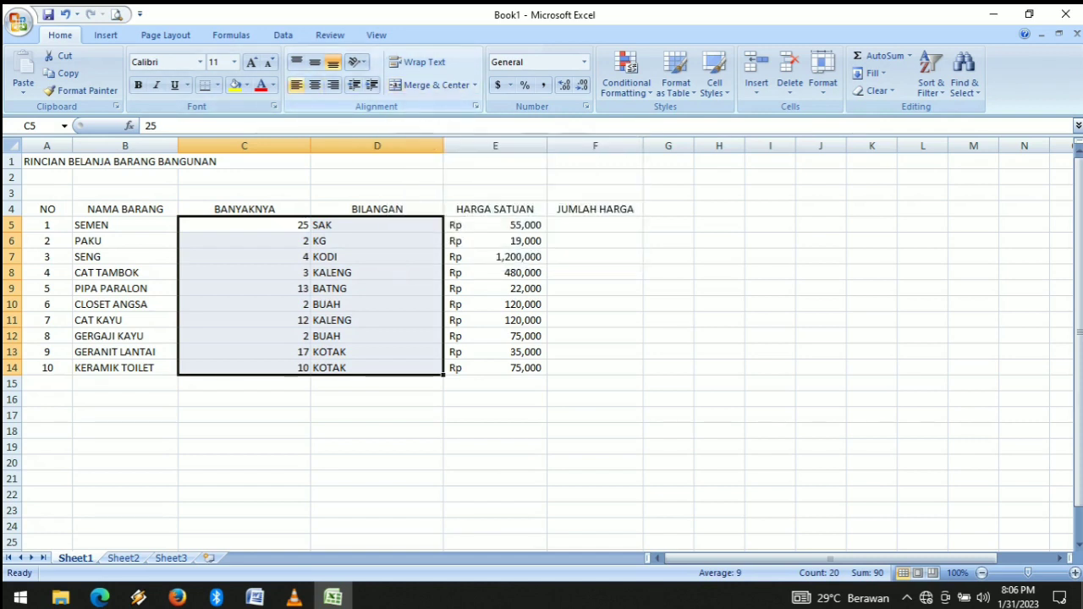
left_click(315, 85)
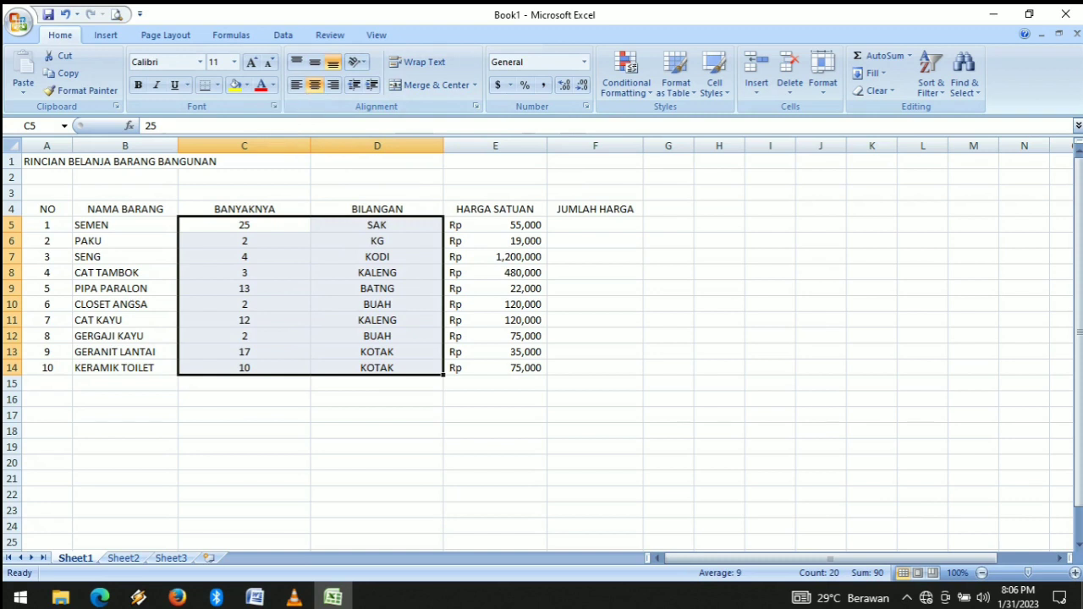
left_click(595, 256)
left_click(595, 225)
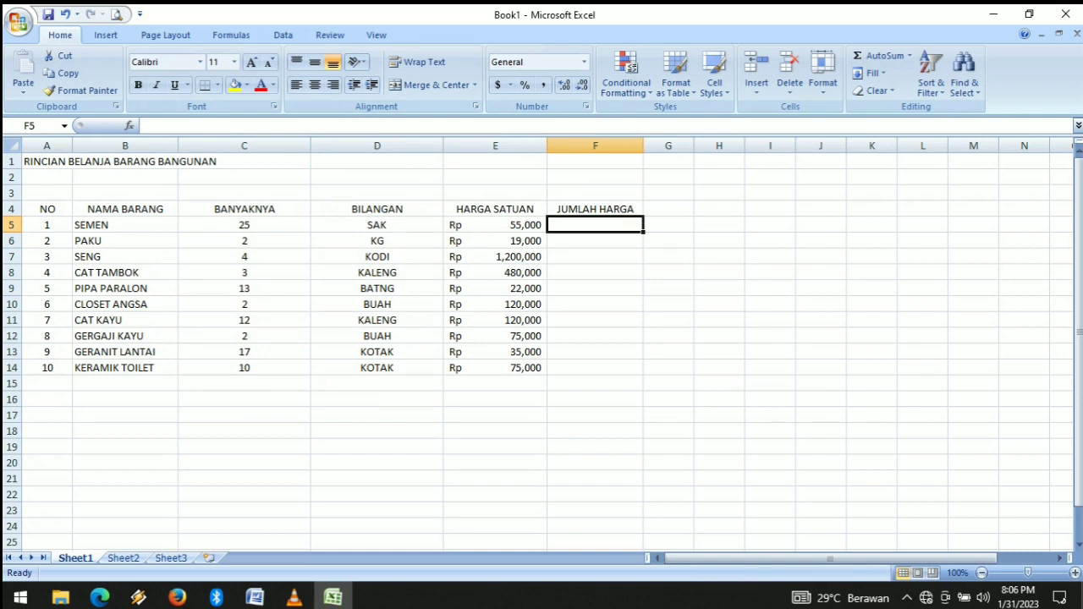
left_click(668, 225)
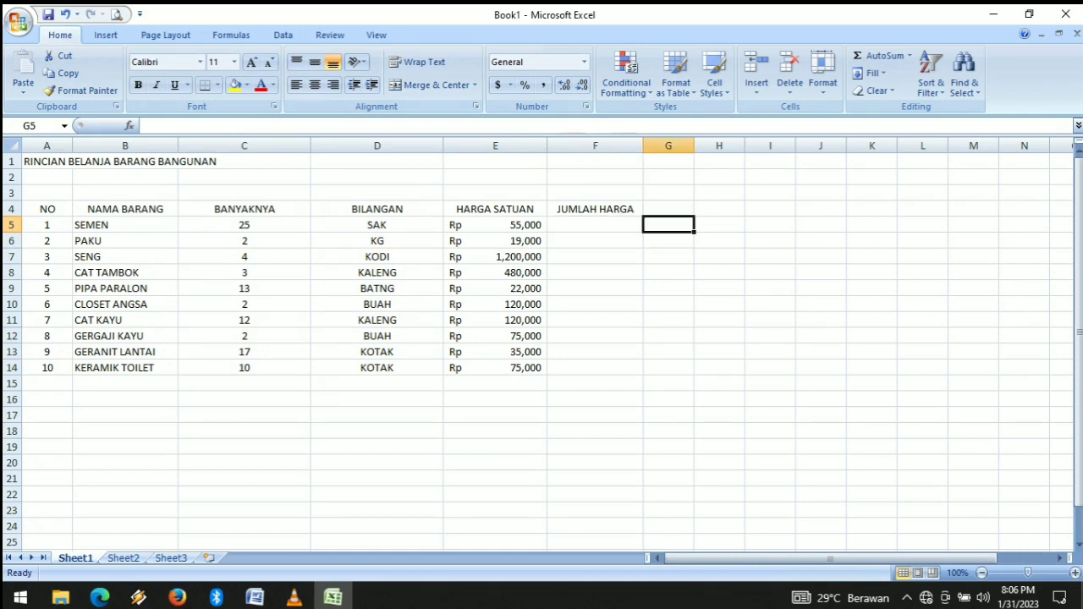
type("=")
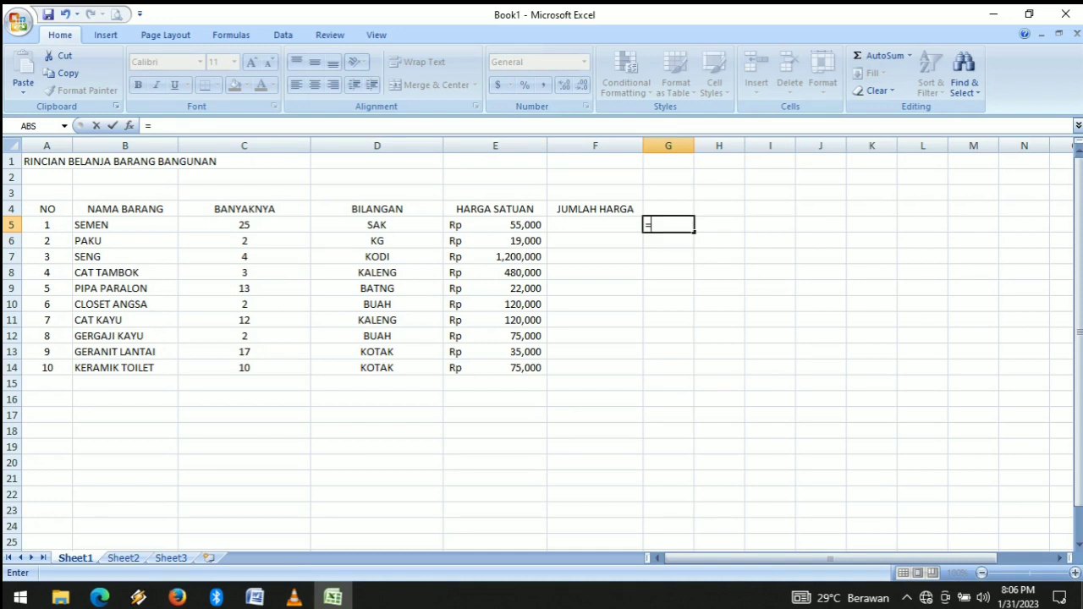
left_click(244, 225)
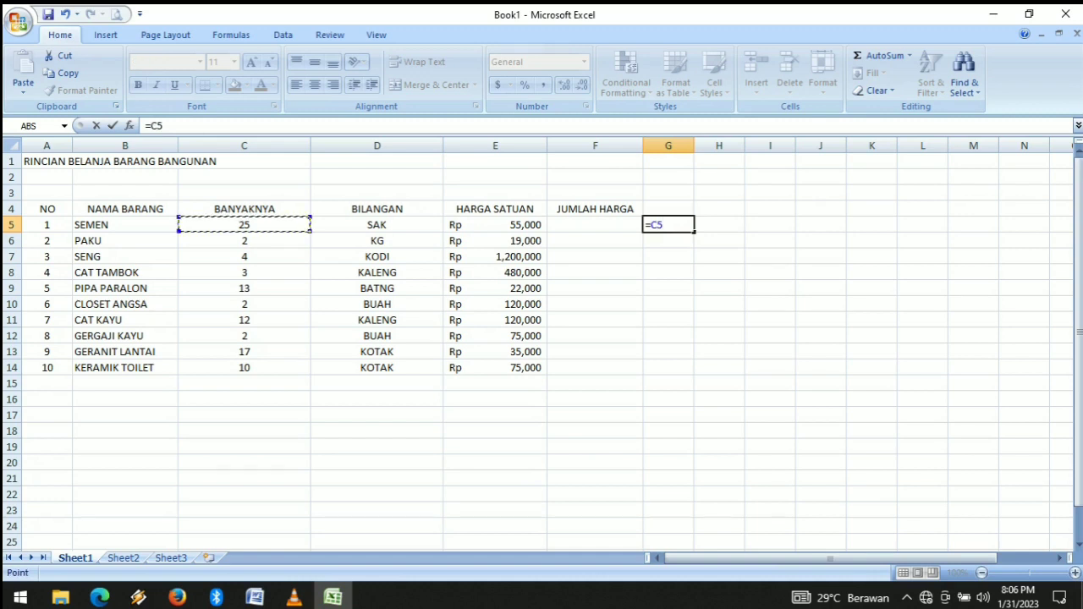
key("BackSpace")
key("BackSpace")
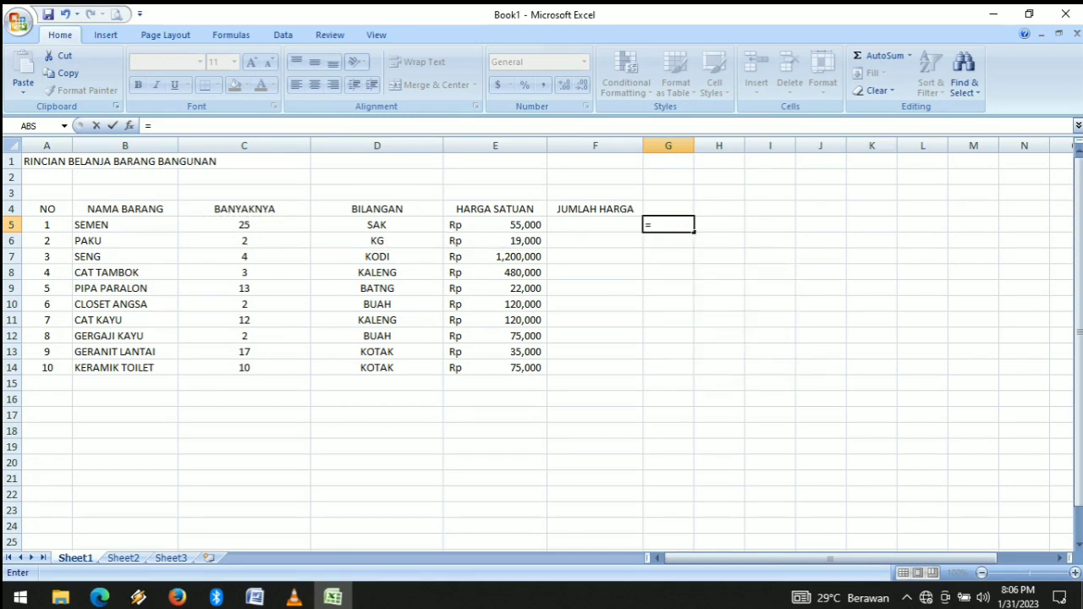
type("C5")
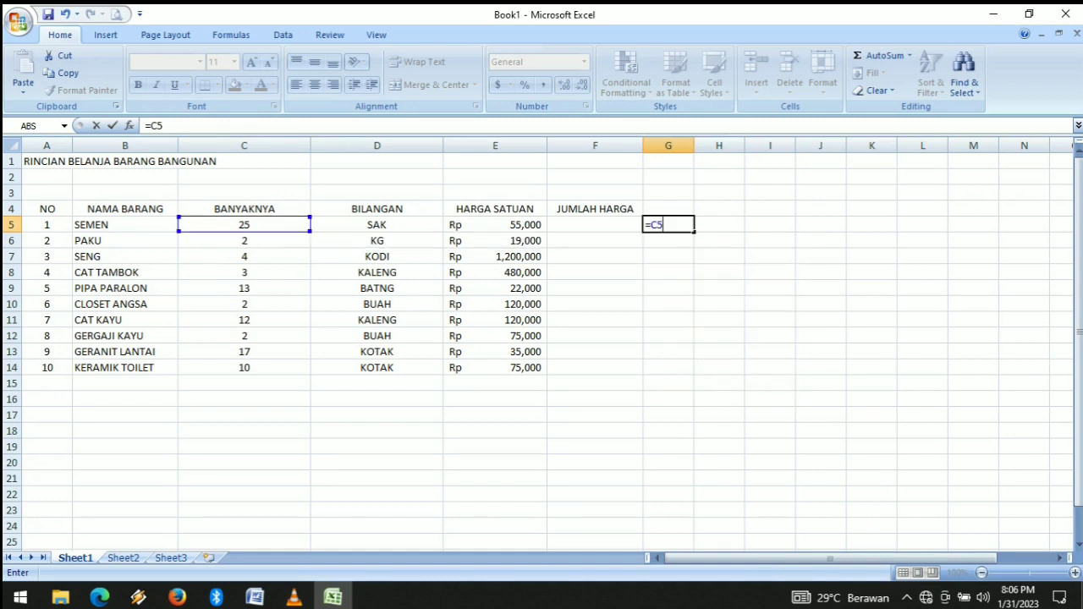
key("BackSpace")
left_click_drag(657, 225, 650, 225)
key("BackSpace")
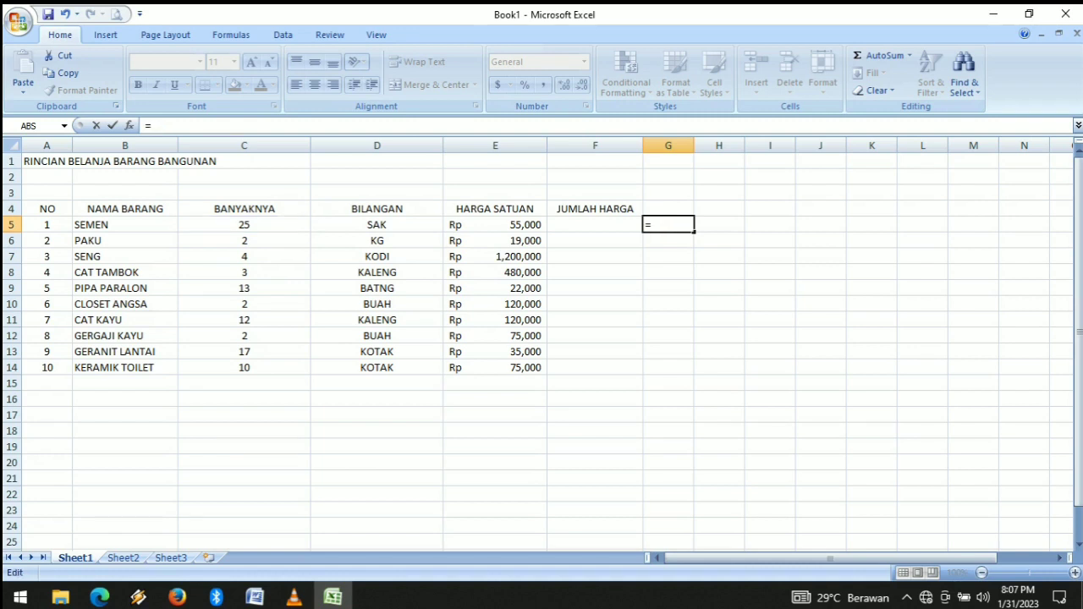
left_click(718, 209)
- Replace the unfinished entry in G5 with the explanatory text note "C5*E5 ENTER"
left_click_drag(665, 225, 645, 225)
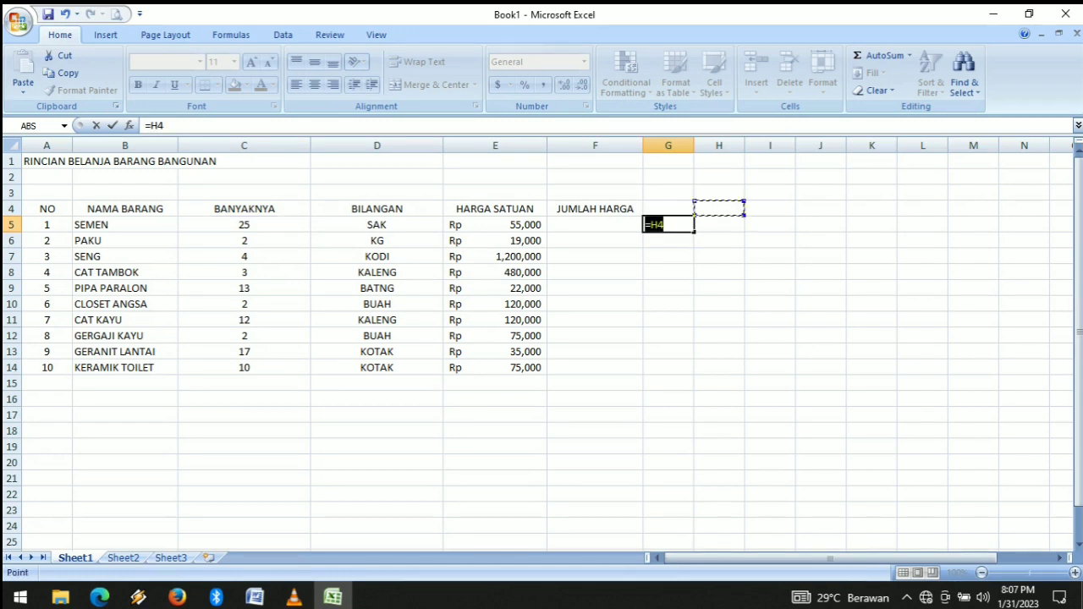
type("'")
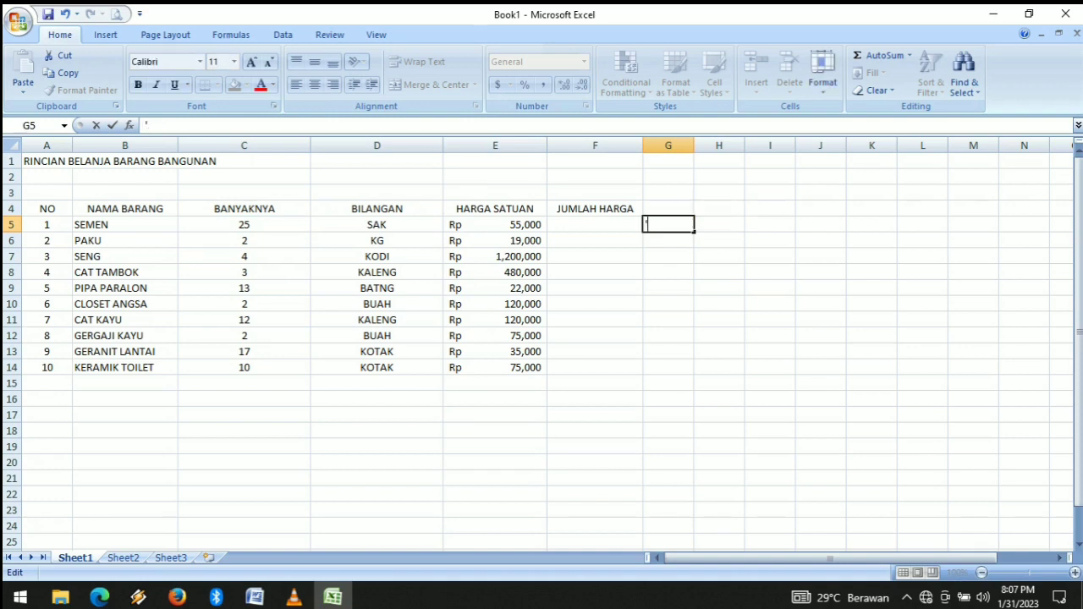
type("CH")
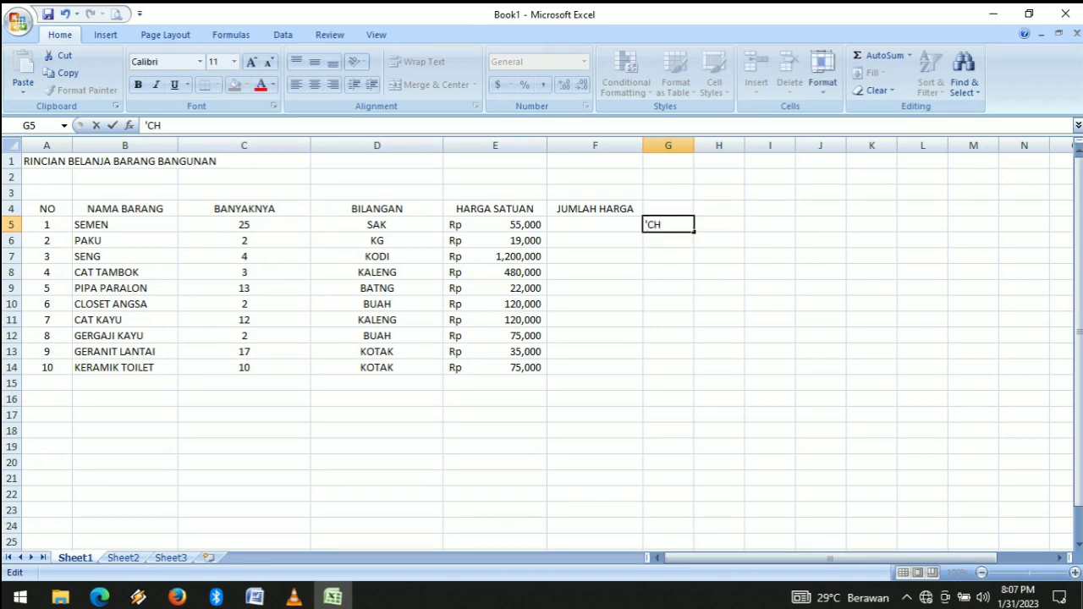
key("BackSpace")
type("5*")
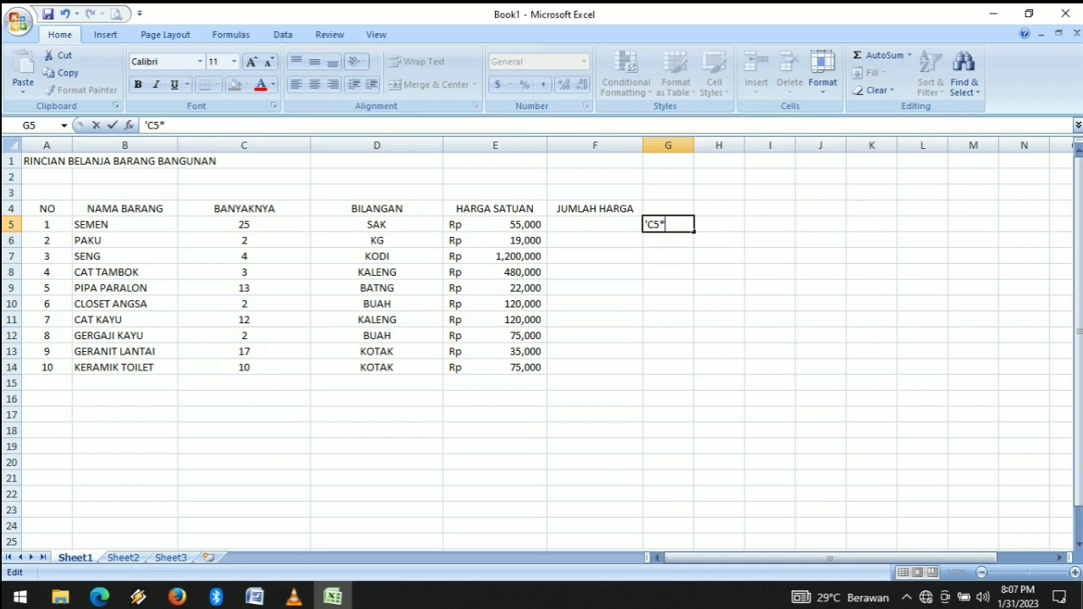
type("E%")
key("BackSpace")
type("5")
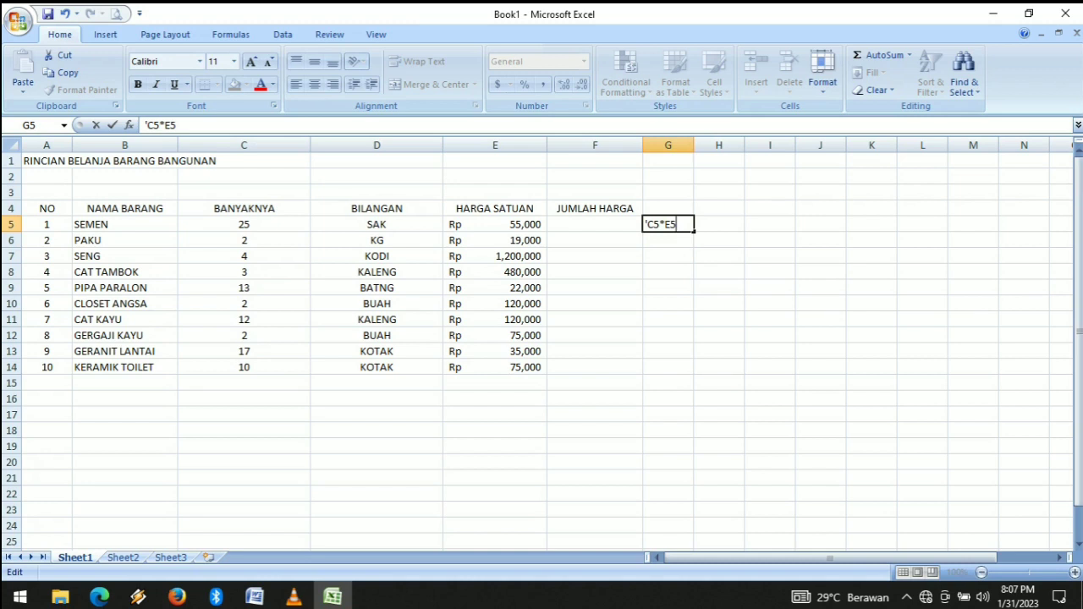
type(" eNTER")
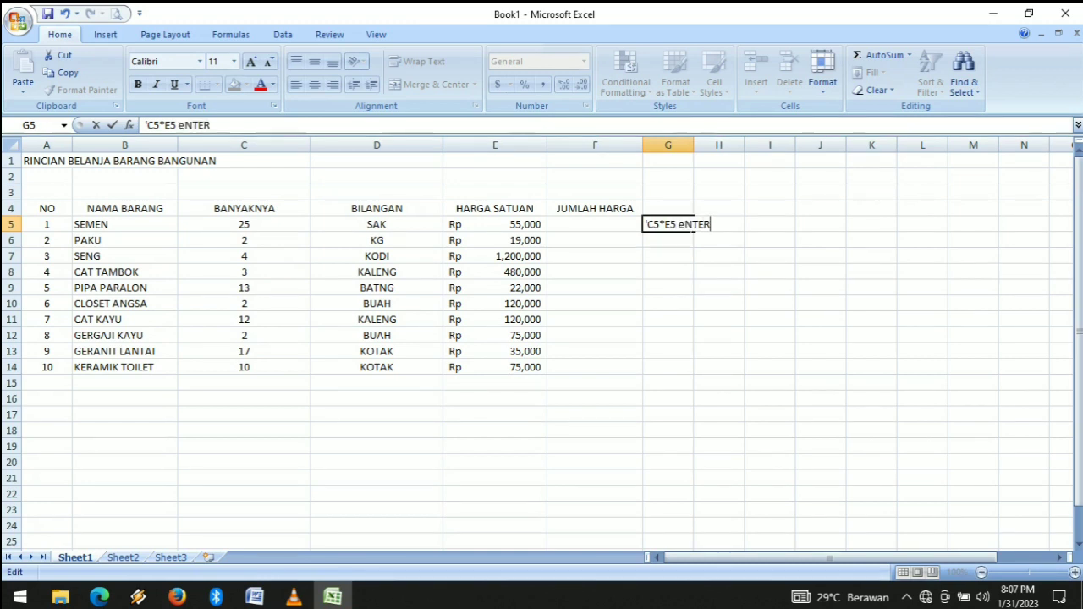
key("BackSpace")
type("e")
key("BackSpace")
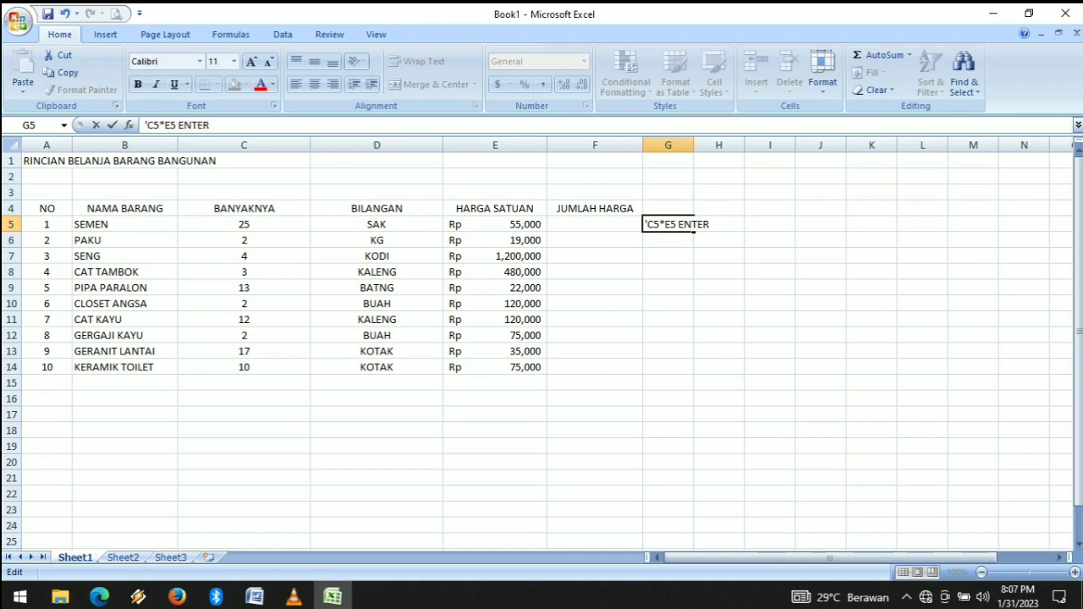
left_click(669, 272)
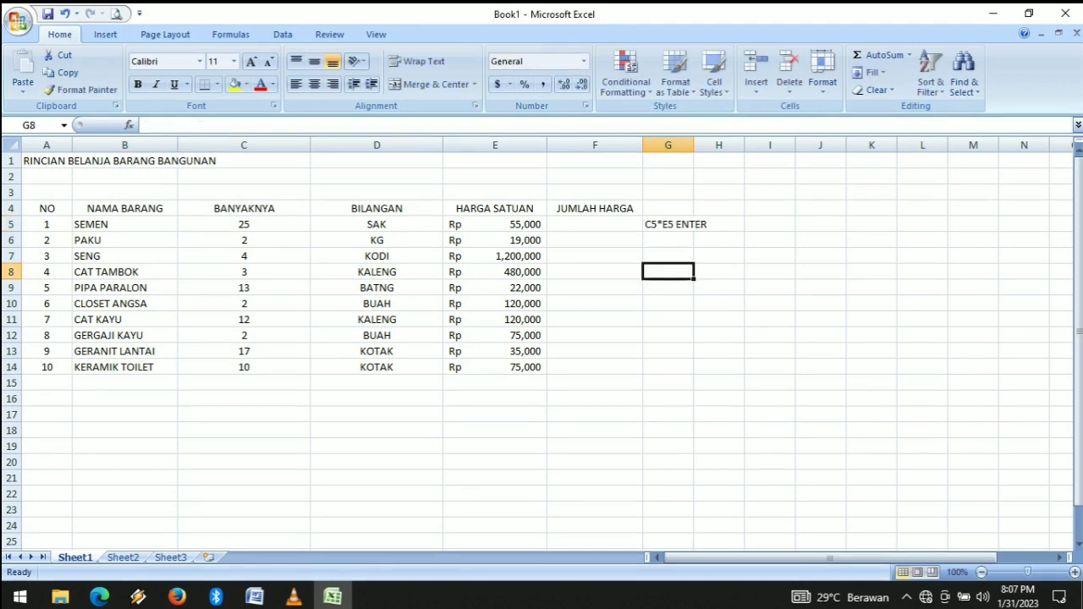
- Calculate the total price for SEMEN in F5 with the formula =C5*E5
left_click(594, 224)
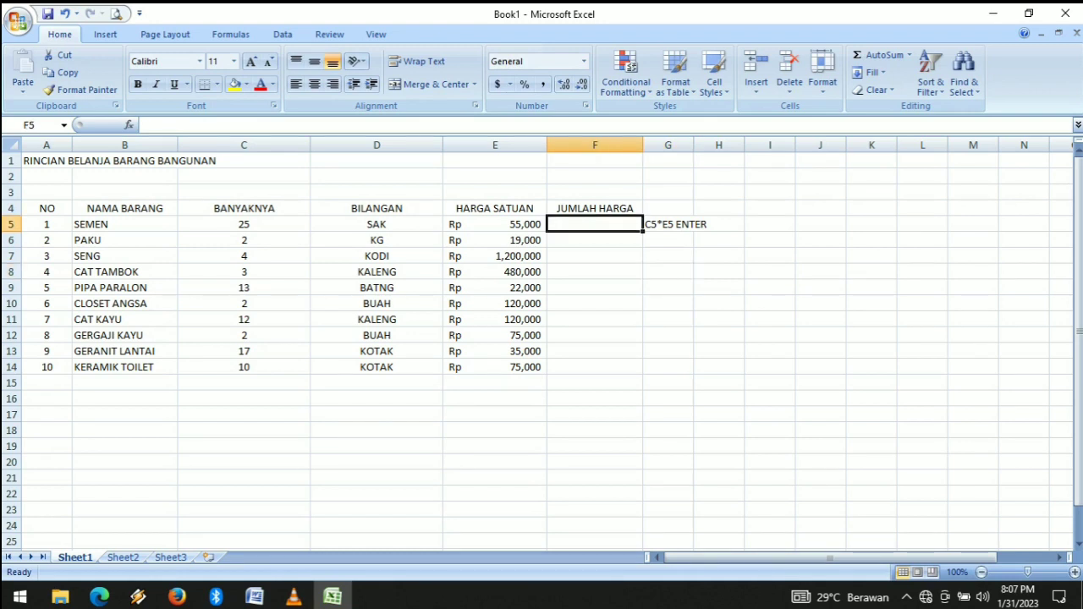
type("=")
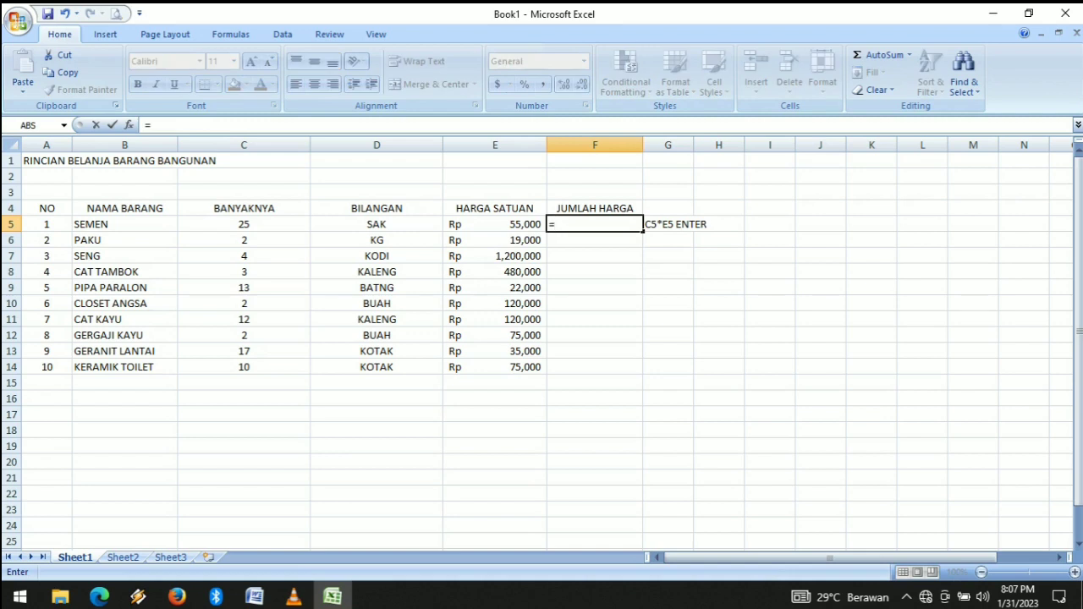
left_click(243, 225)
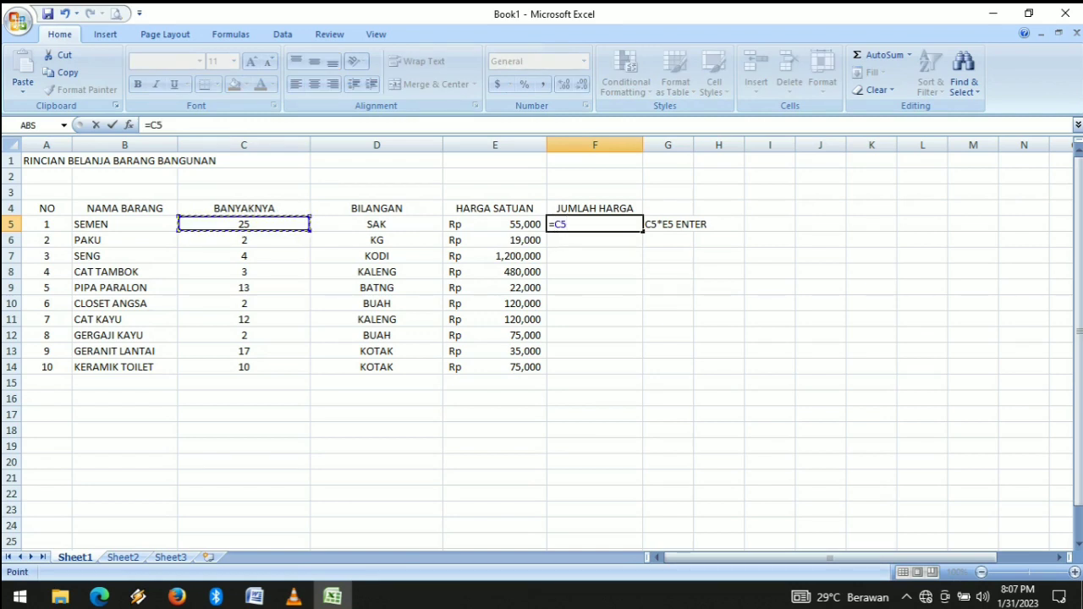
type("*")
left_click(495, 224)
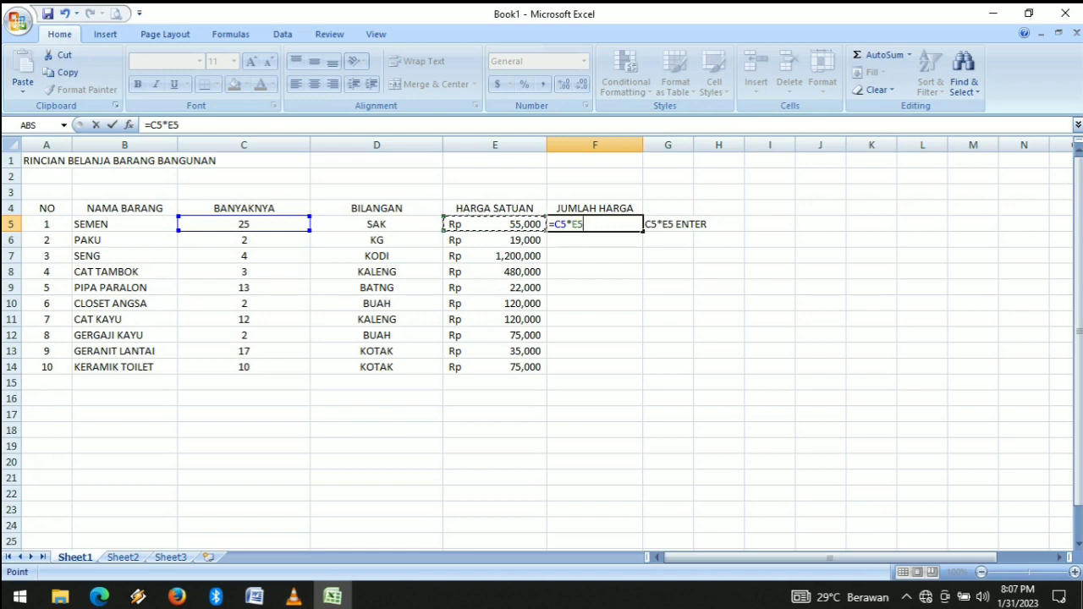
key("Return")
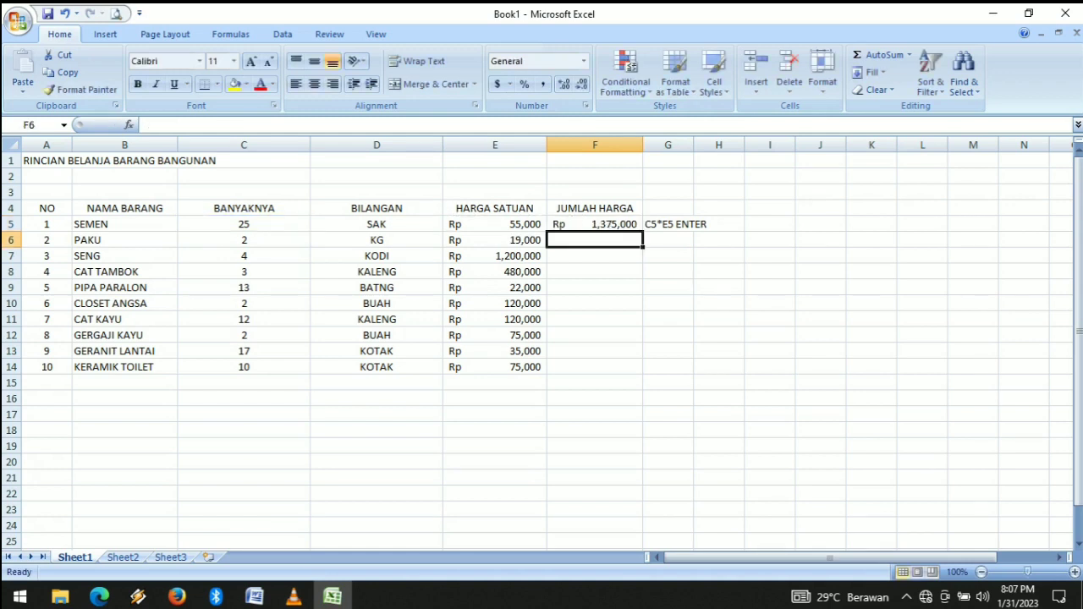
- Calculate the total price for PAKU in F6 with =C6*E6 and fill the formulas in F5:F6 down to F14
type("=")
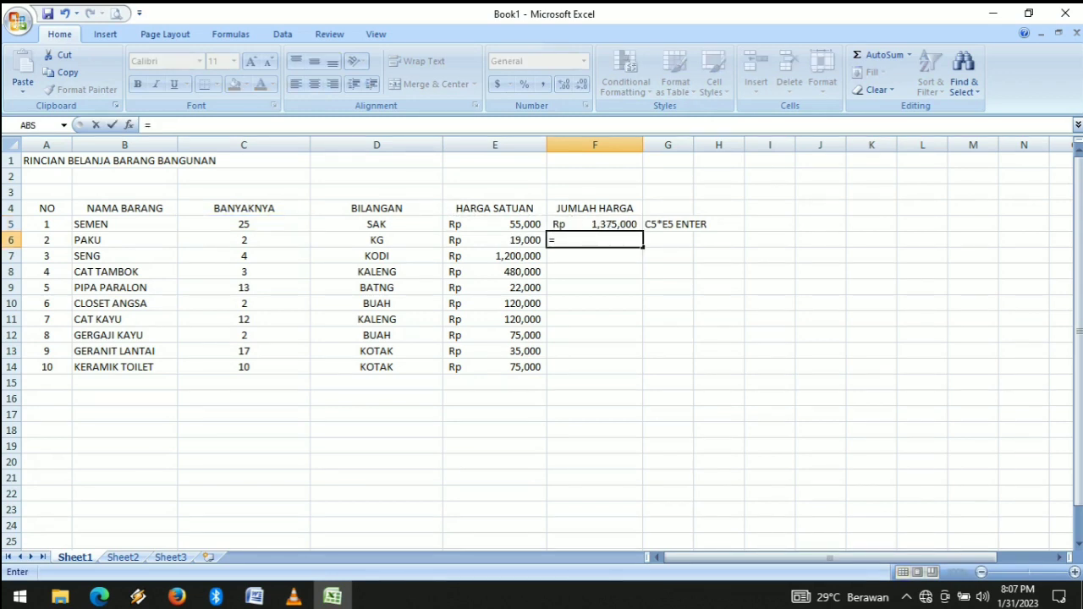
left_click(244, 240)
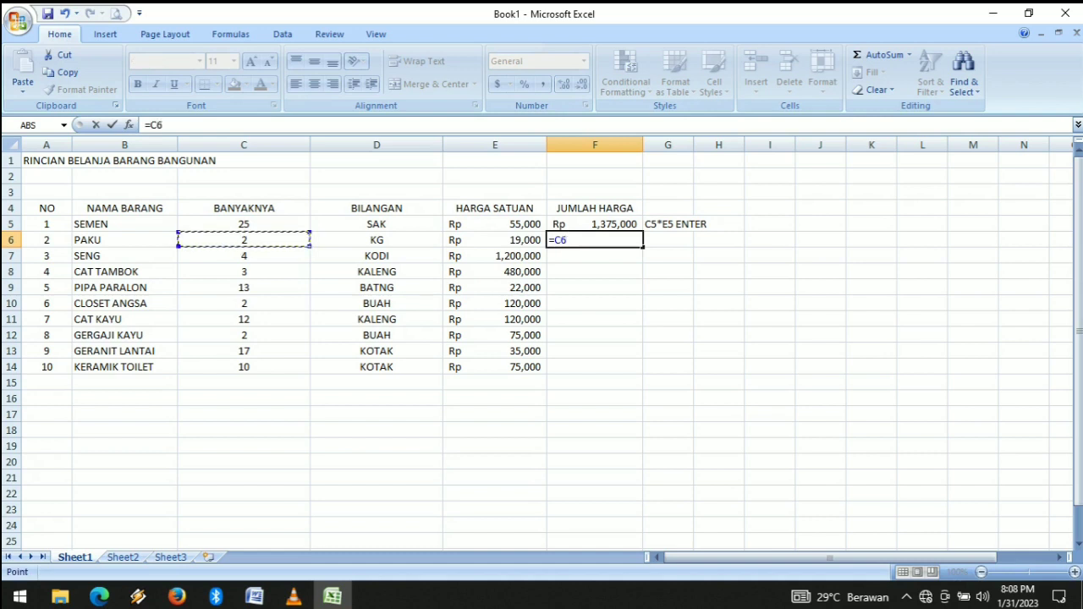
type("*")
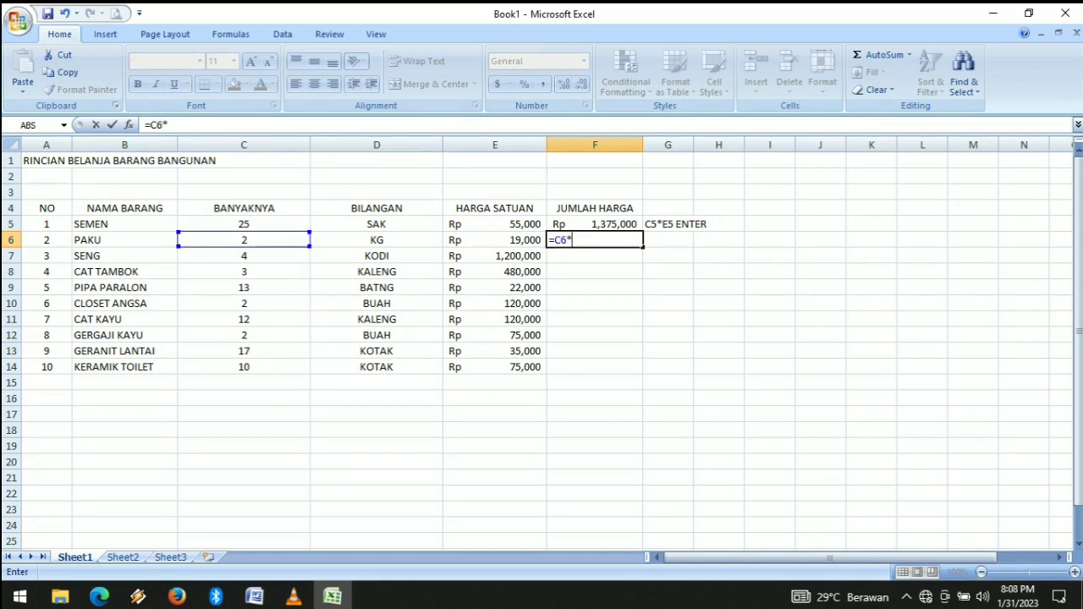
left_click(495, 240)
key("Return")
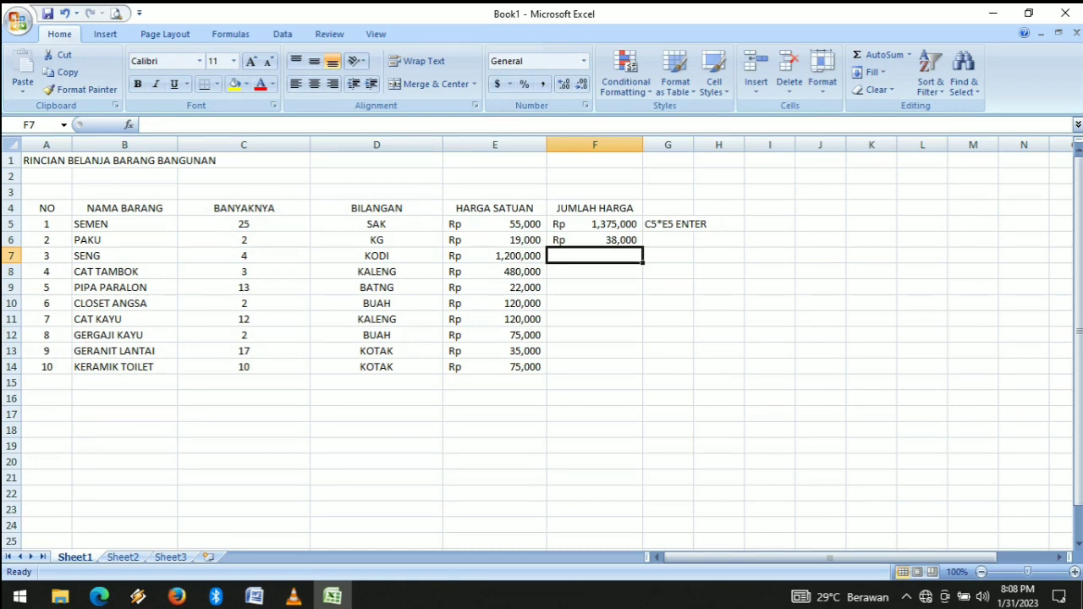
left_click_drag(594, 224, 595, 241)
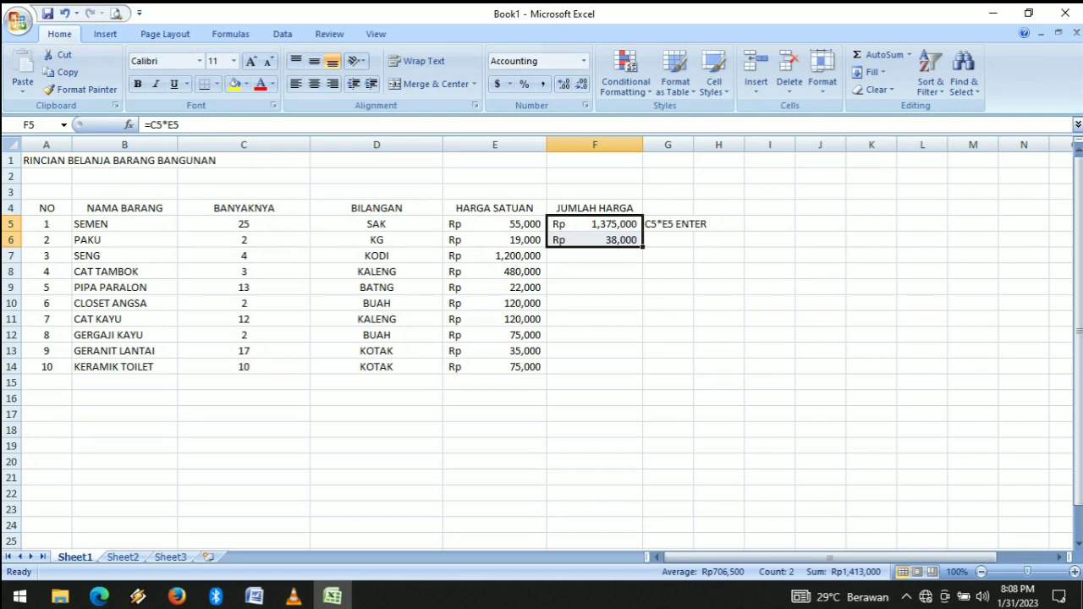
left_click_drag(642, 246, 641, 372)
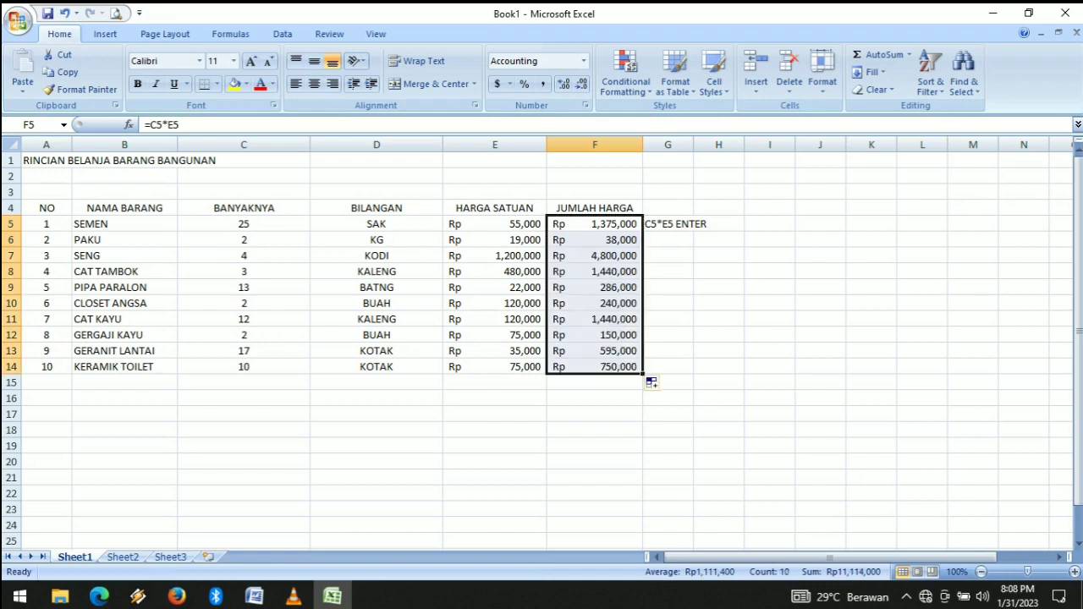
- Enter the label JUMLAH TOTAL in C15, below the last quantity
left_click(594, 382)
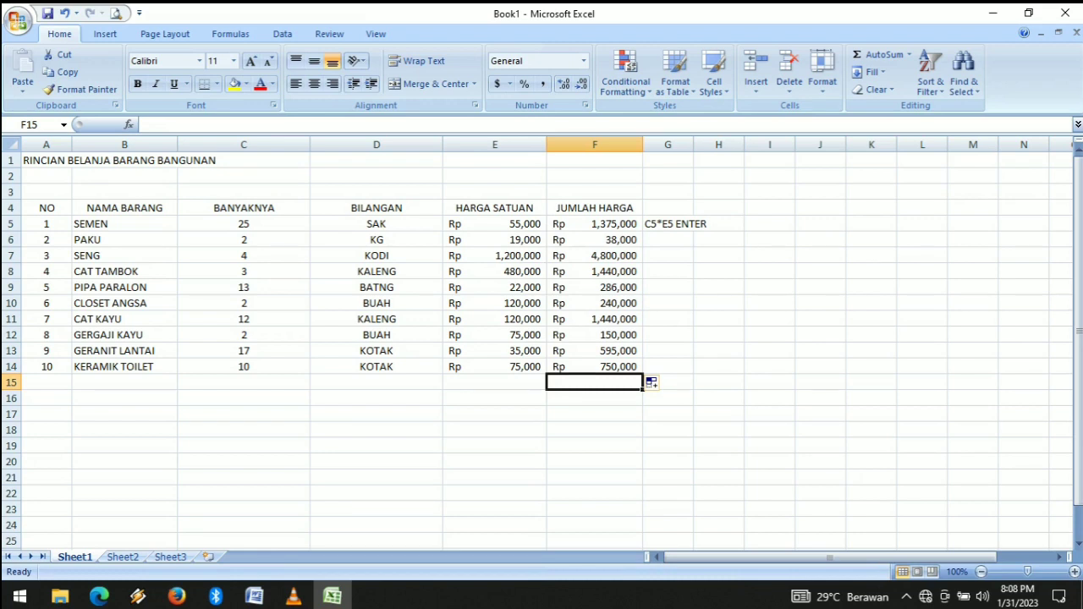
left_click(244, 383)
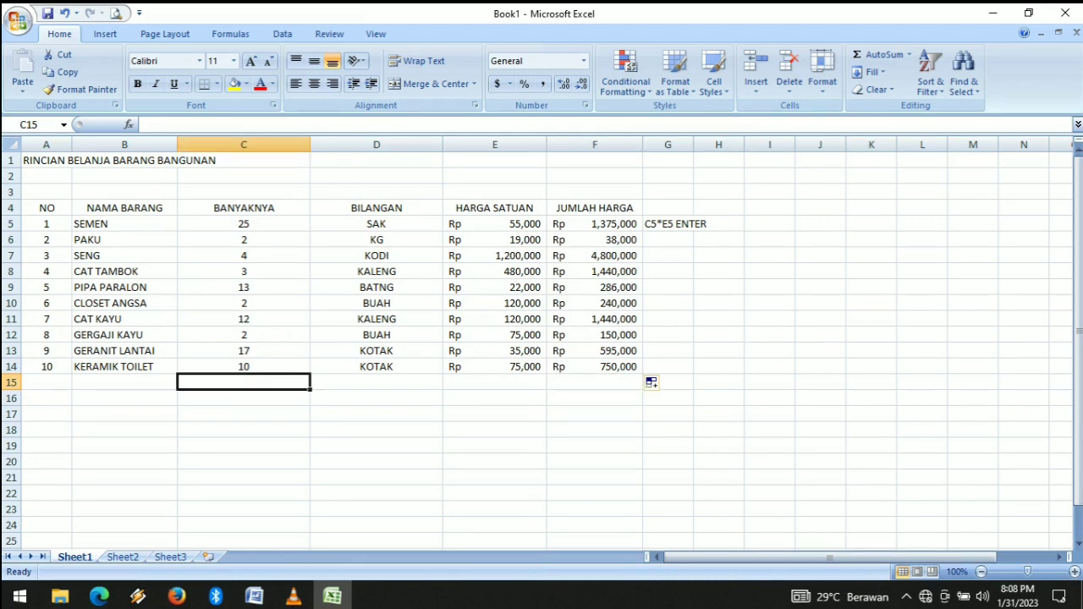
type("JUML")
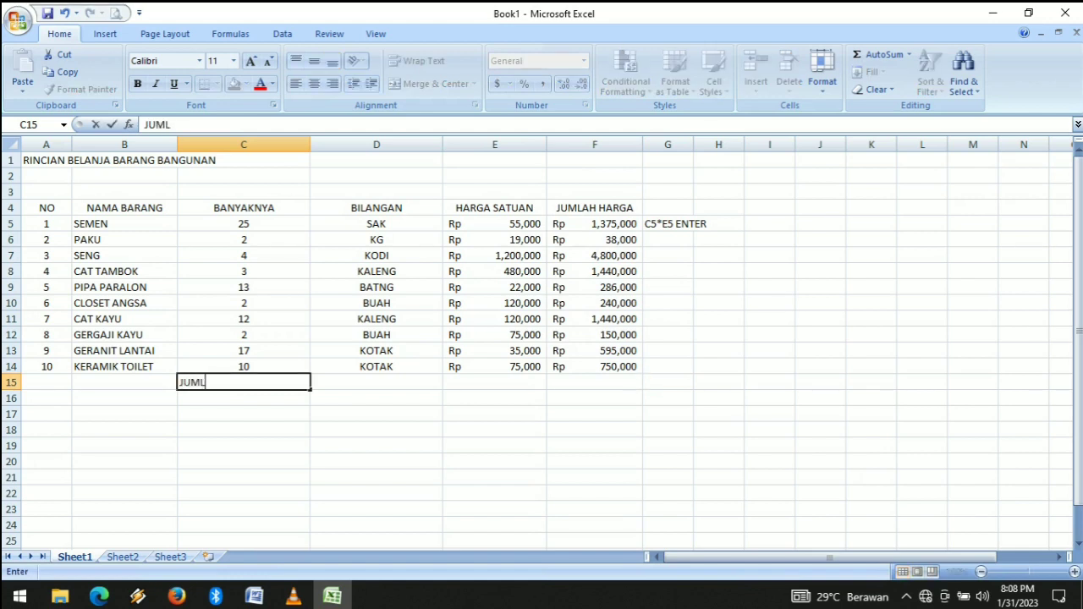
type("AH TOTAL")
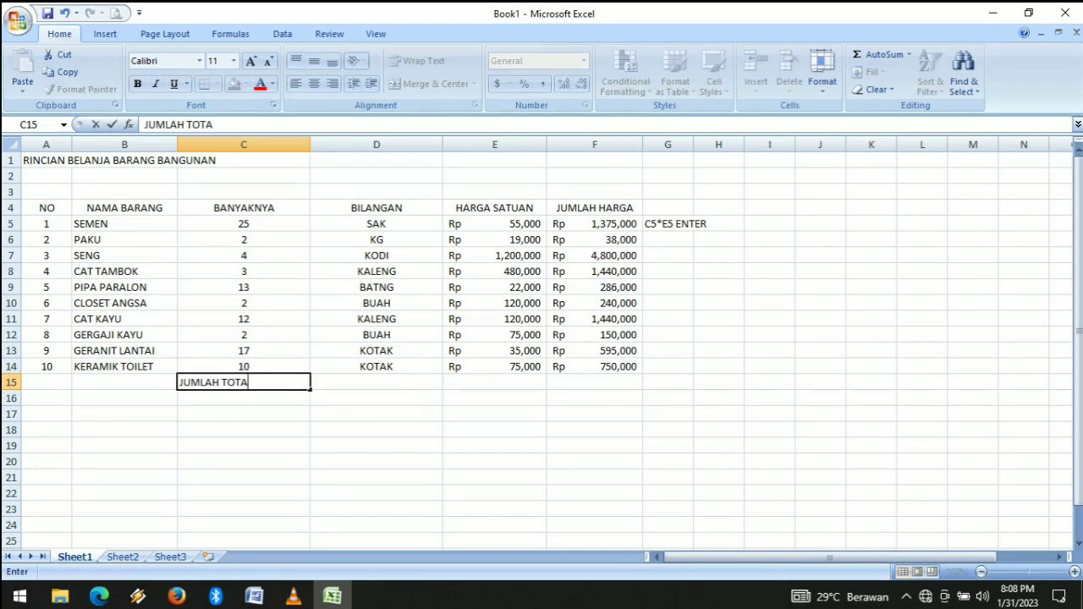
key("Return")
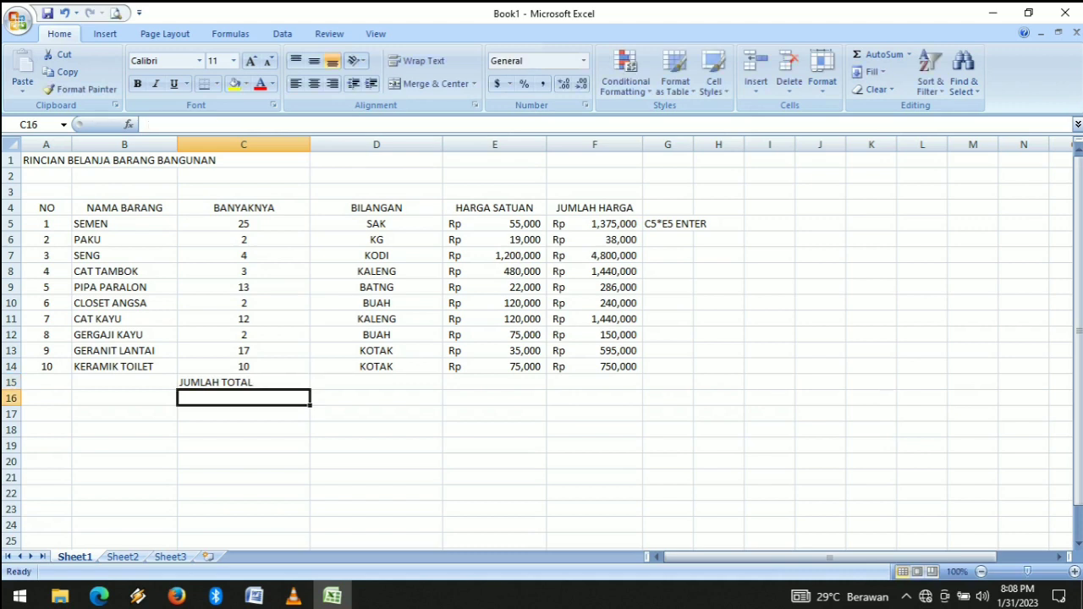
- Enter the explanatory text note "=SUM(" in G15, beside the JUMLAH TOTAL row, stored as text rather than a formula
left_click(595, 382)
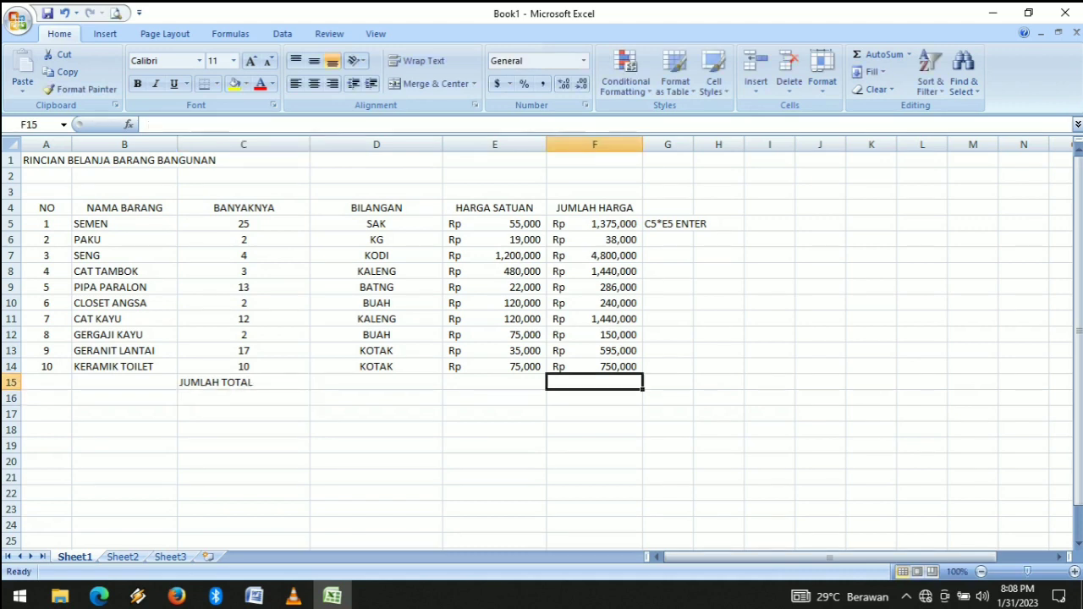
left_click(668, 383)
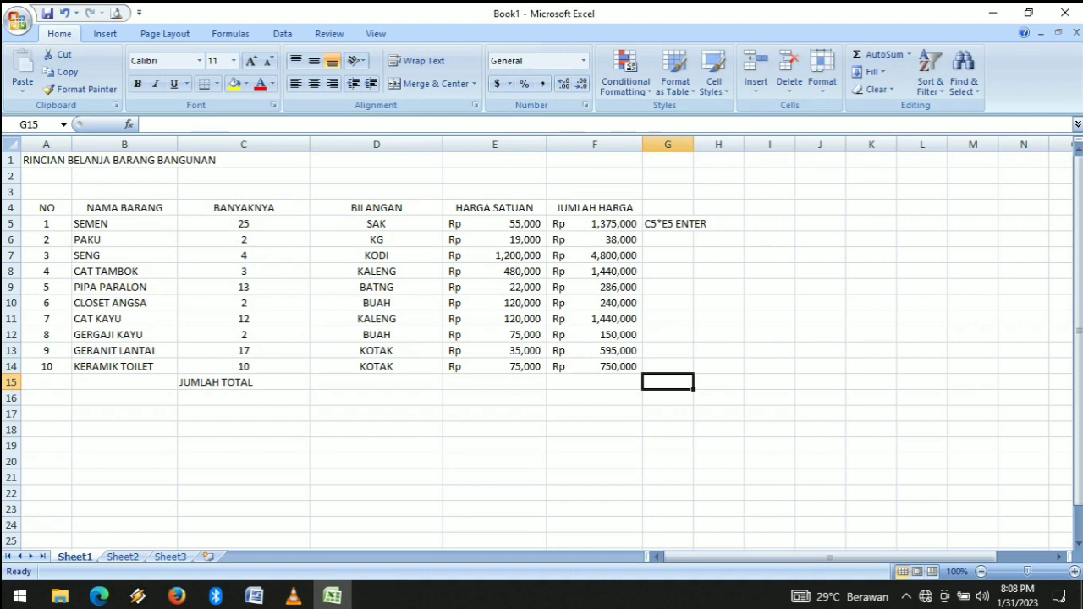
type("=")
key("BackSpace")
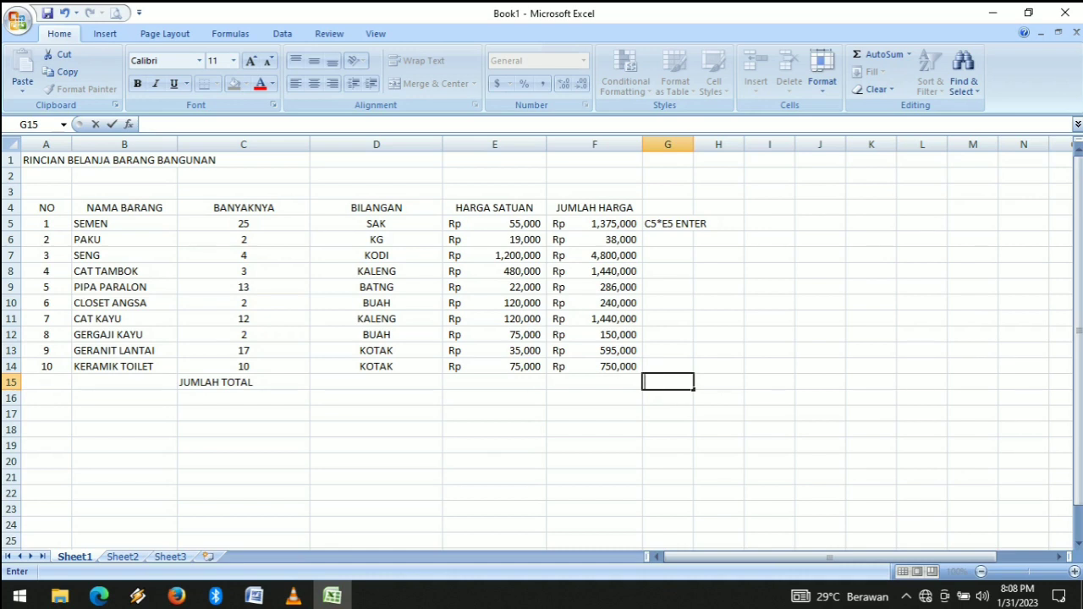
type("'=SUM")
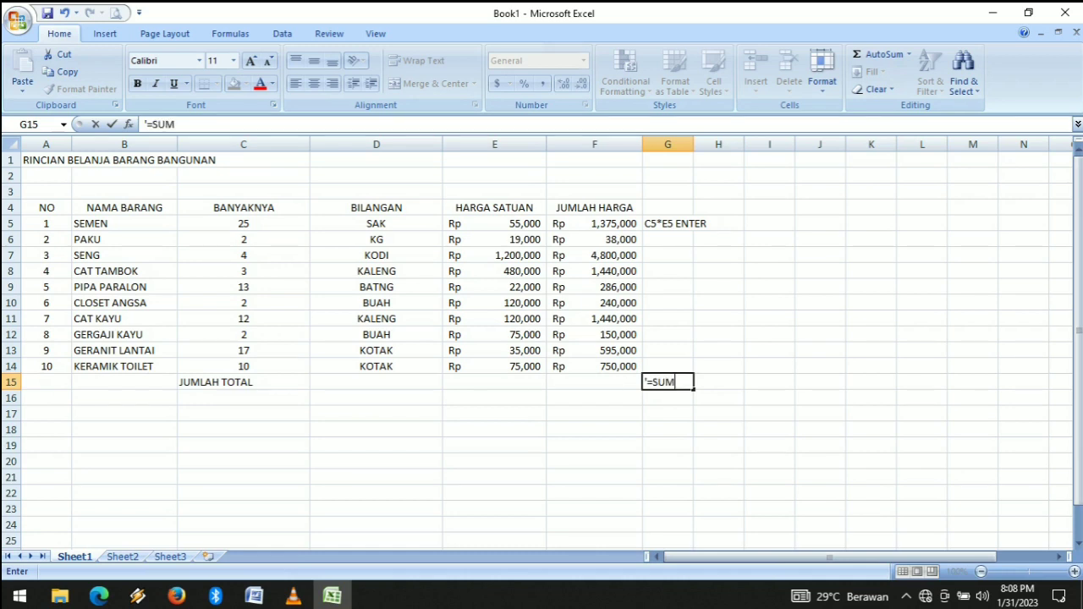
type("(")
left_click(594, 224)
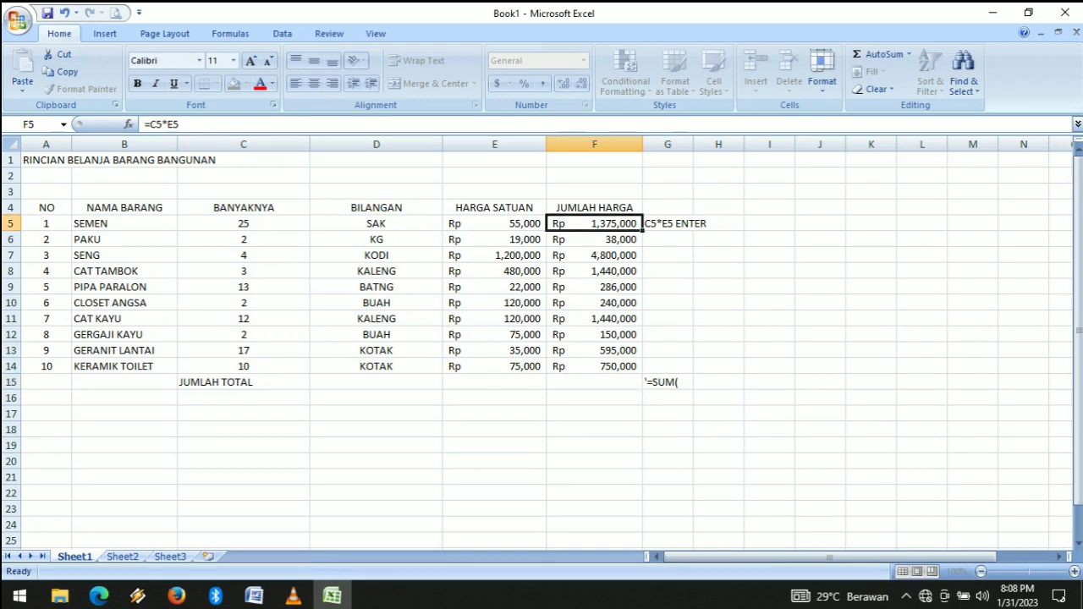
left_click(594, 382)
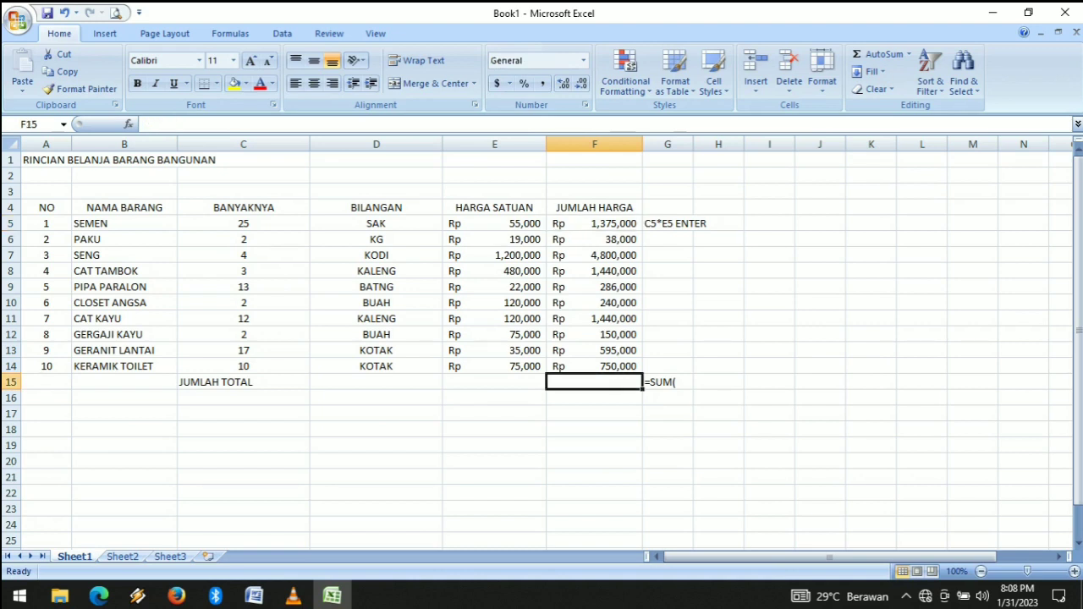
left_click(668, 382)
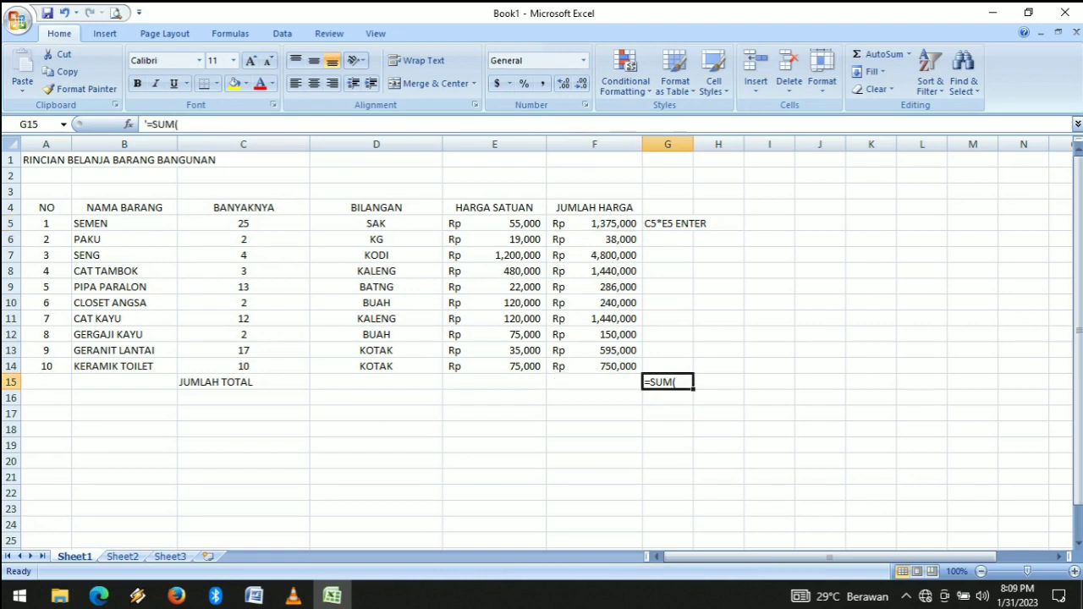
key("F2")
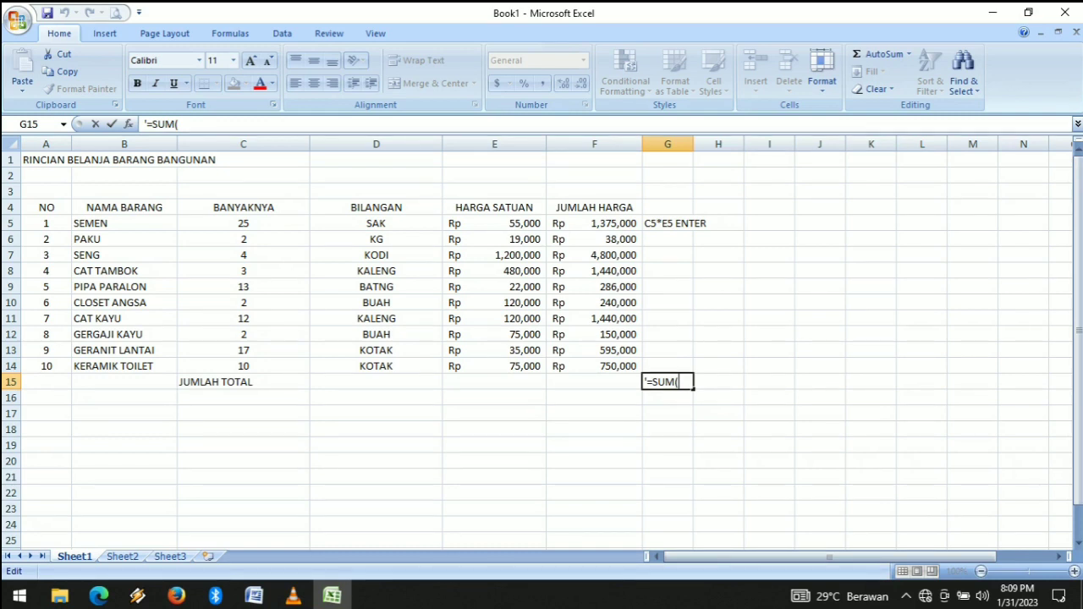
- Calculate the grand total of the JUMLAH HARGA column in F15 with the formula =SUM(F5:F14)
left_click(594, 382)
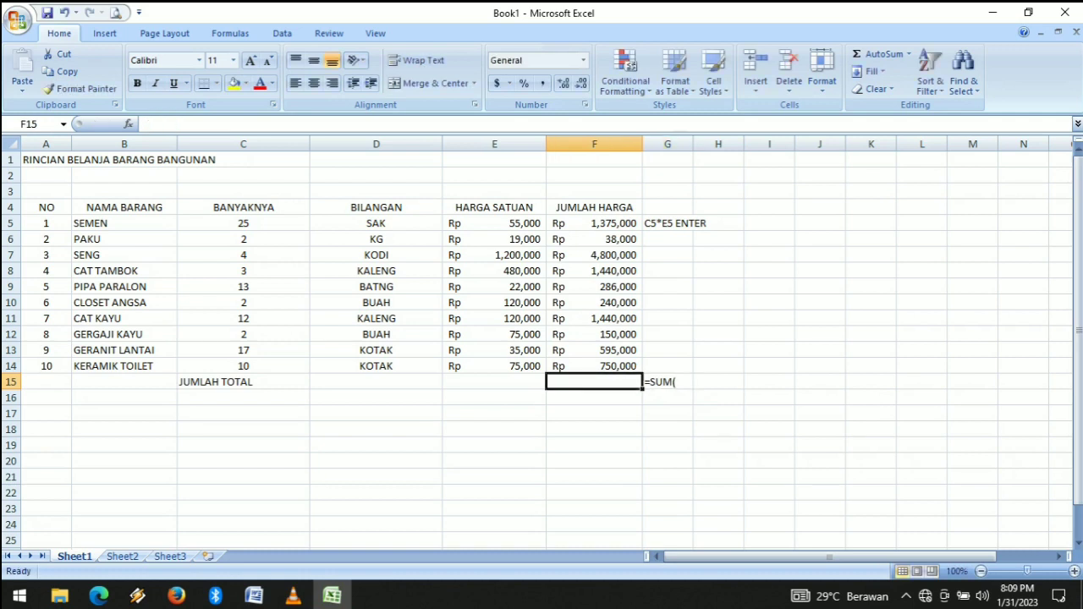
type("=")
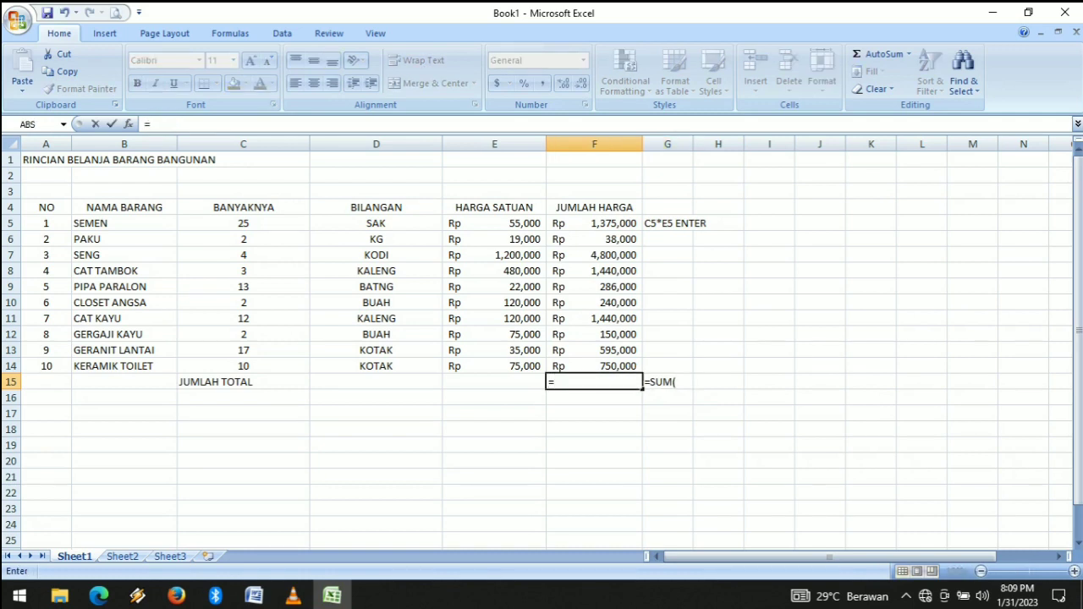
type("SUM")
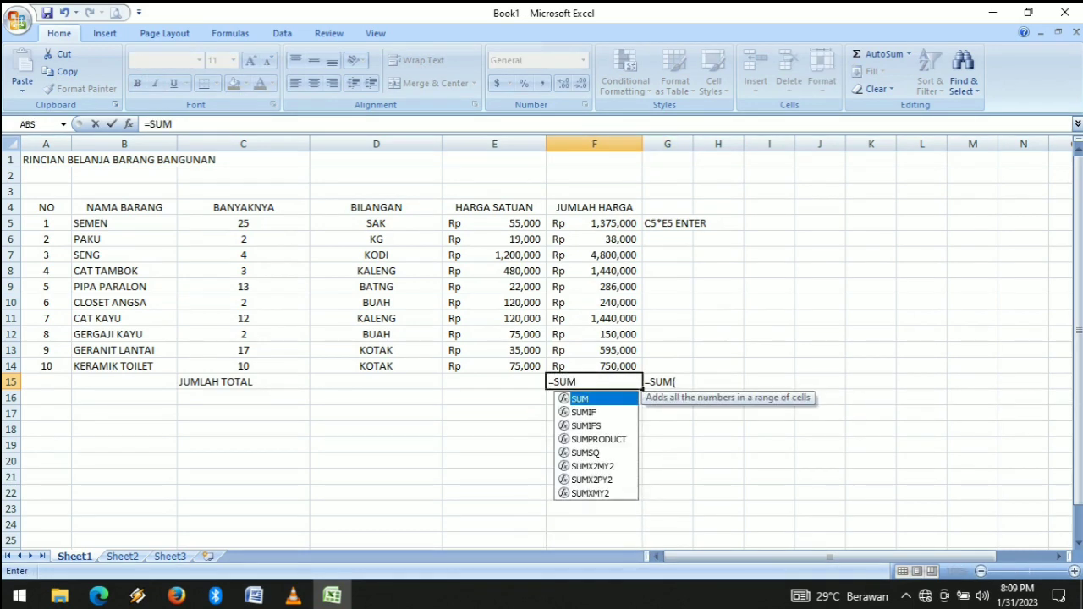
type("(")
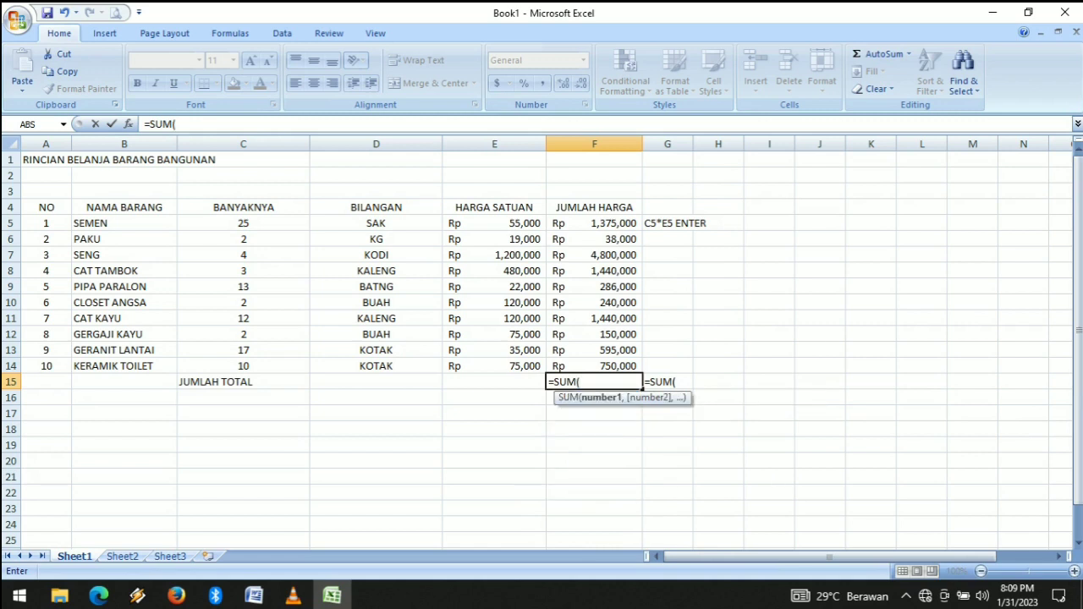
left_click(594, 223)
left_click_drag(594, 223, 610, 366)
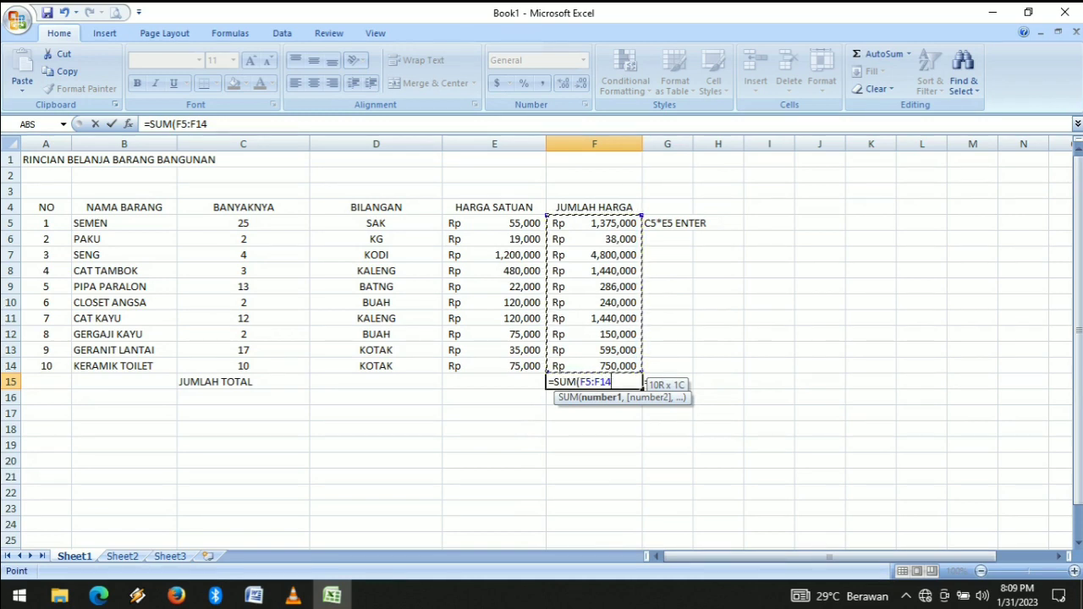
left_click_drag(630, 372, 630, 224)
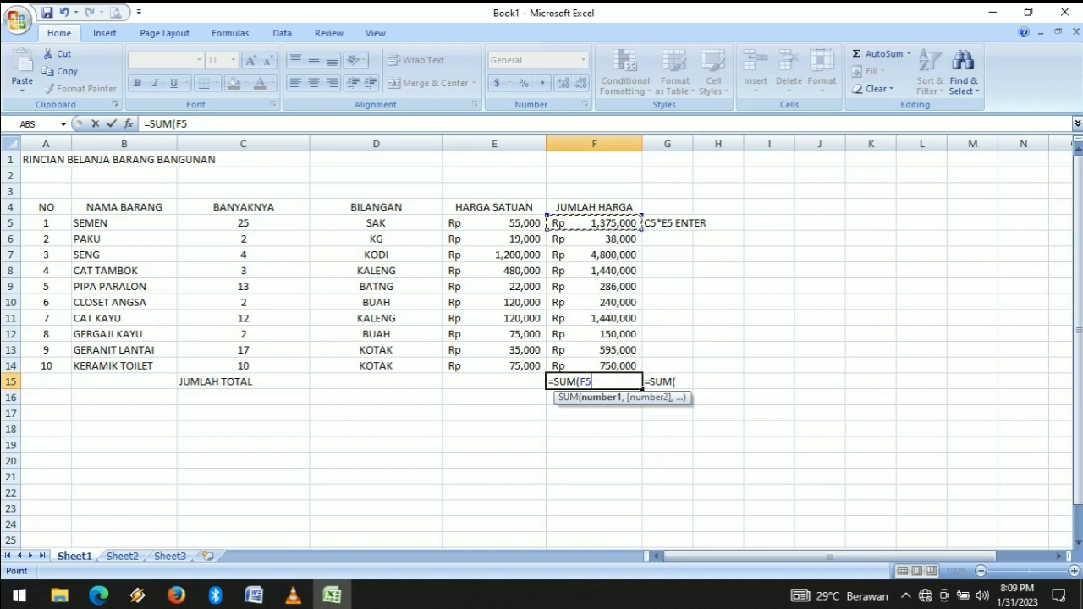
left_click_drag(593, 382, 581, 382)
key("BackSpace")
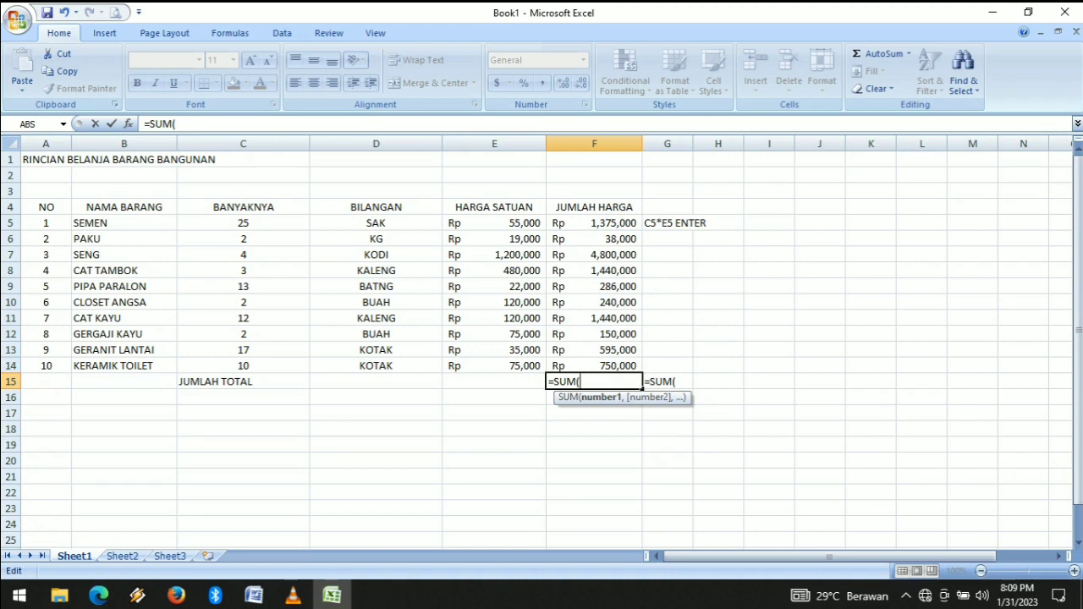
left_click_drag(592, 224, 630, 366)
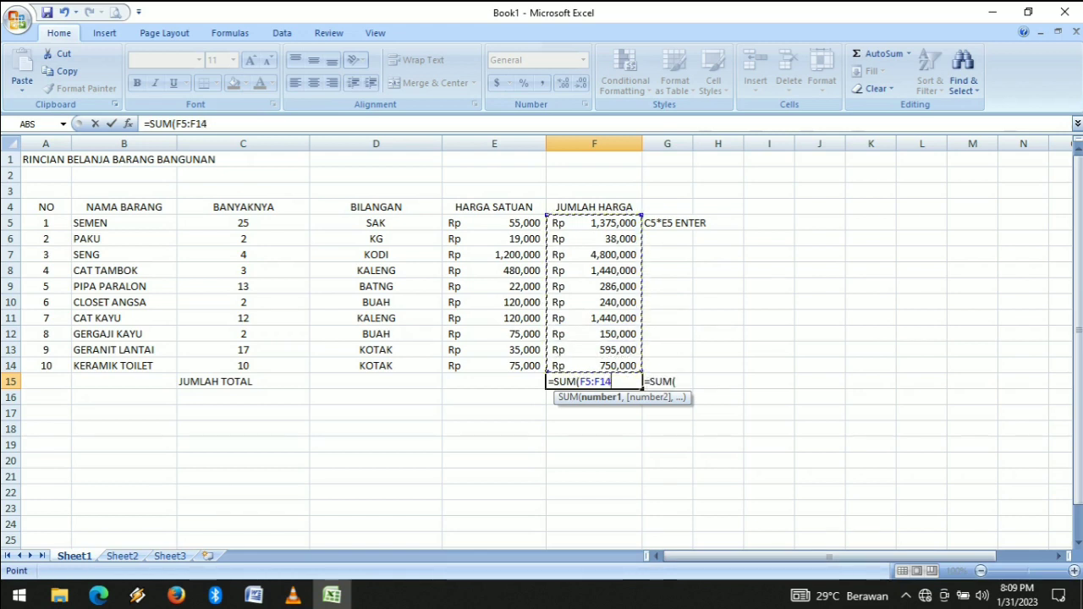
key("ctrl+Return")
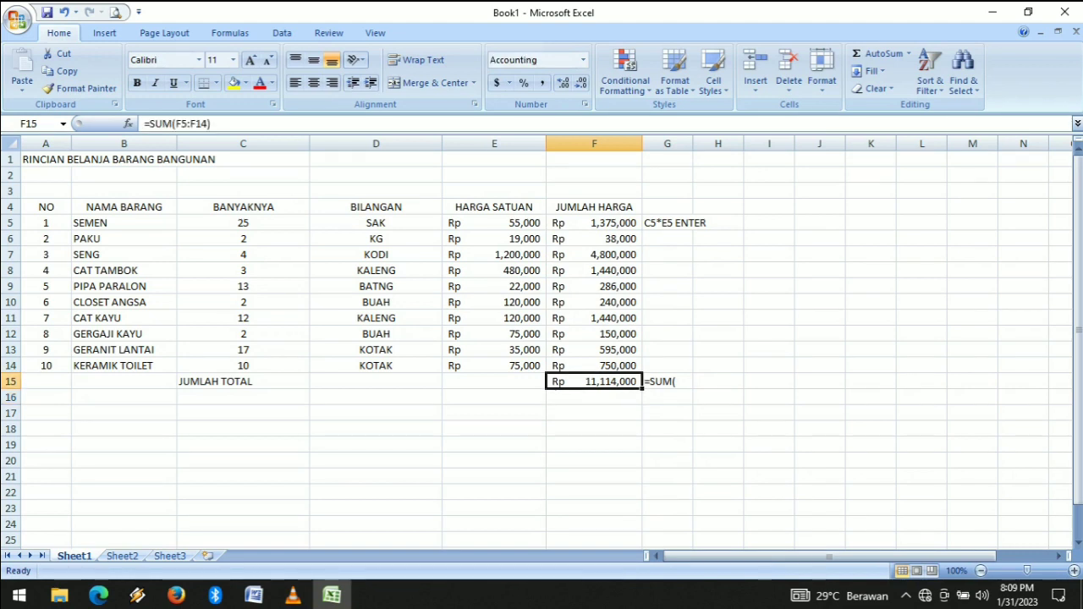
- Merge and center the JUMLAH TOTAL label across A15:E15
left_click_drag(494, 381, 47, 382)
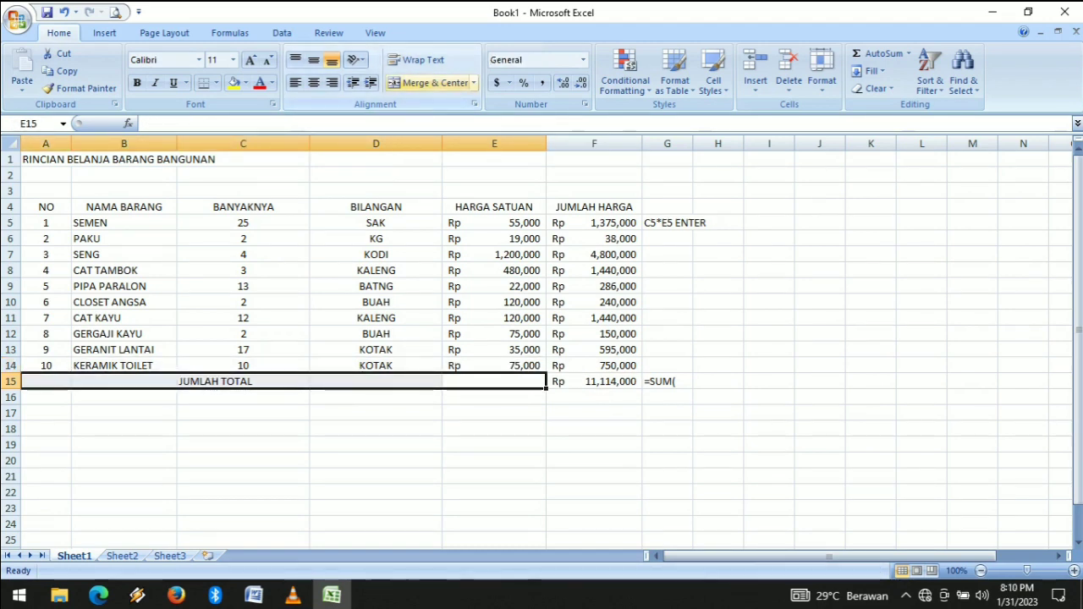
left_click(435, 82)
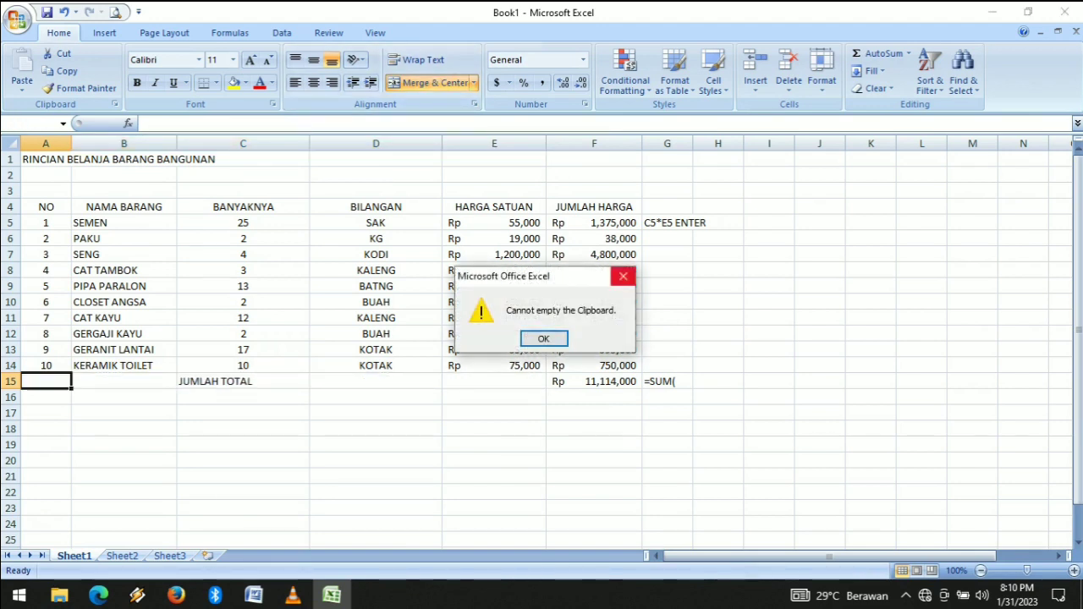
left_click(623, 276)
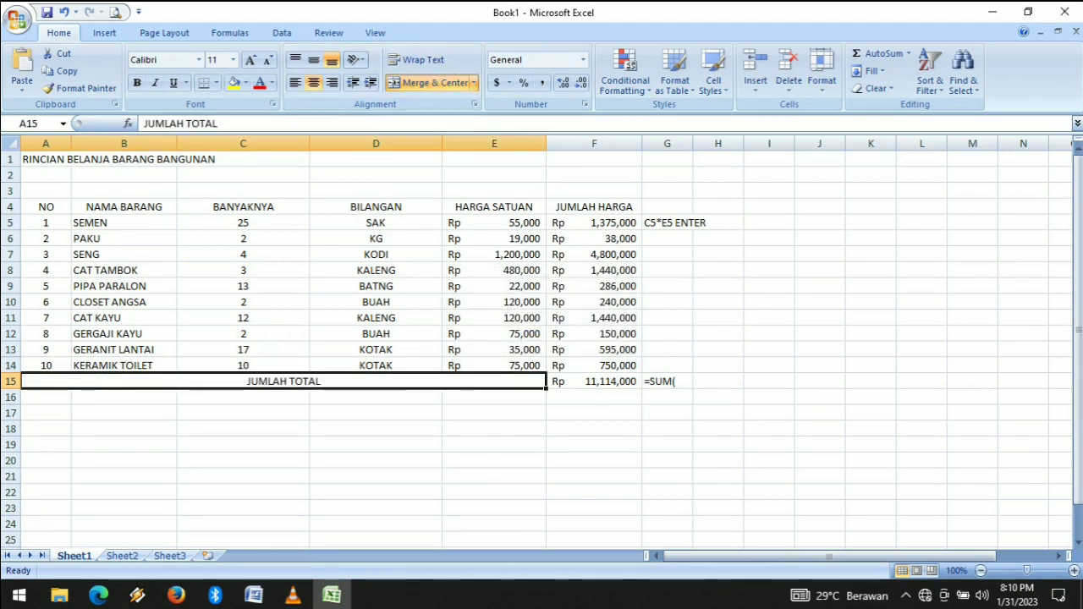
left_click(494, 397)
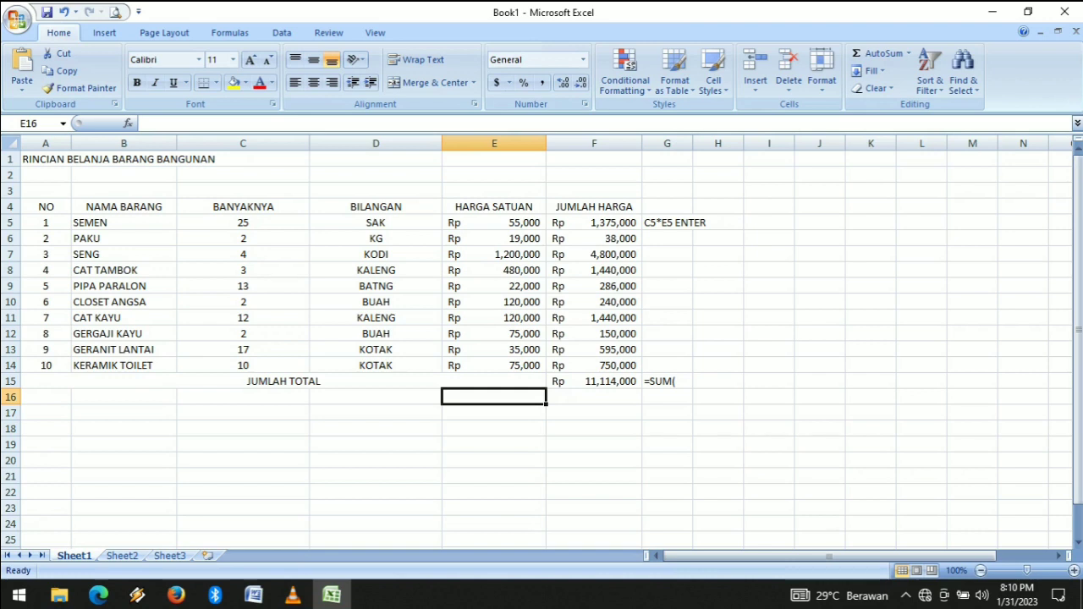
- Select the whole list A4:F15, from headers to total row, and open the border options
left_click_drag(45, 207, 594, 381)
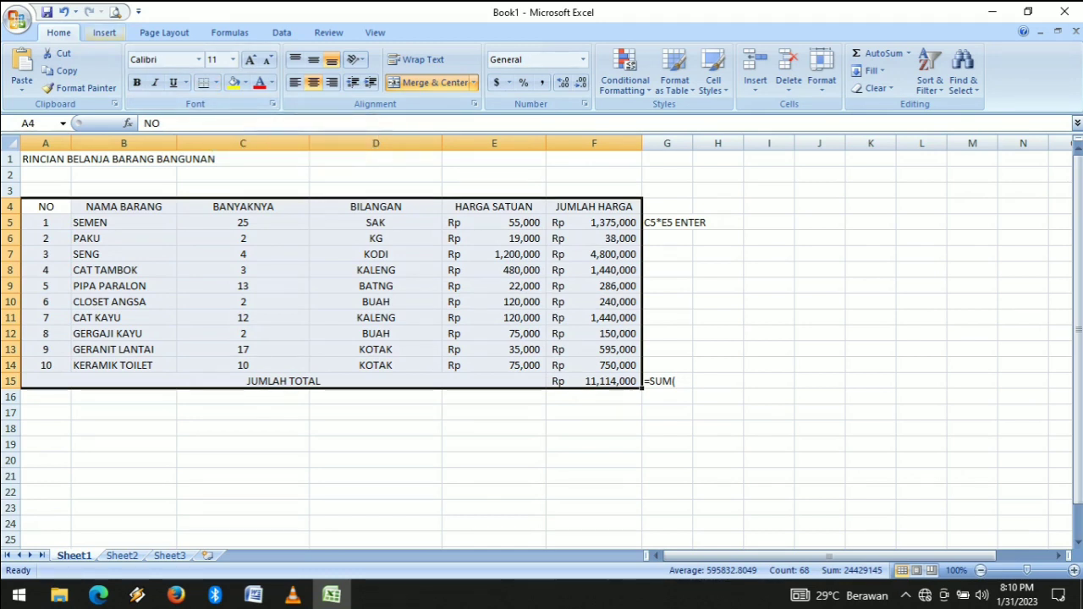
left_click(105, 33)
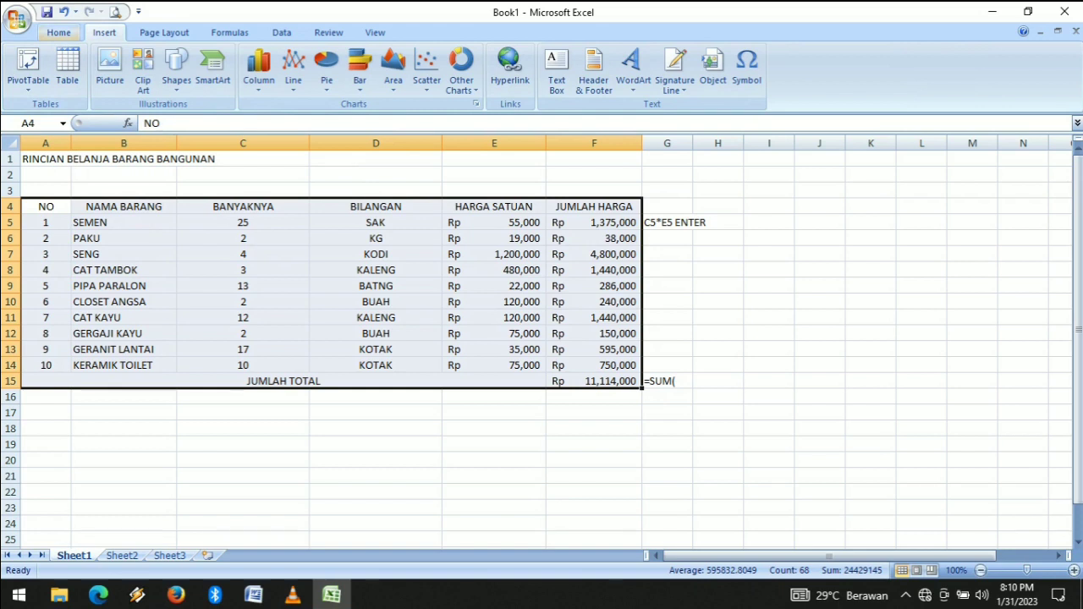
left_click(58, 32)
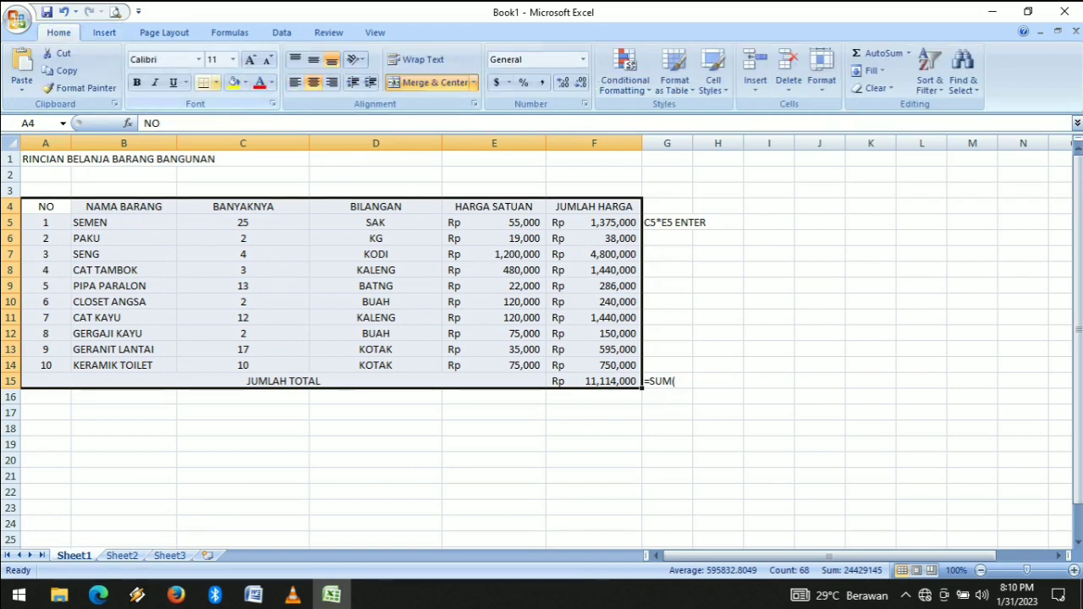
left_click(216, 82)
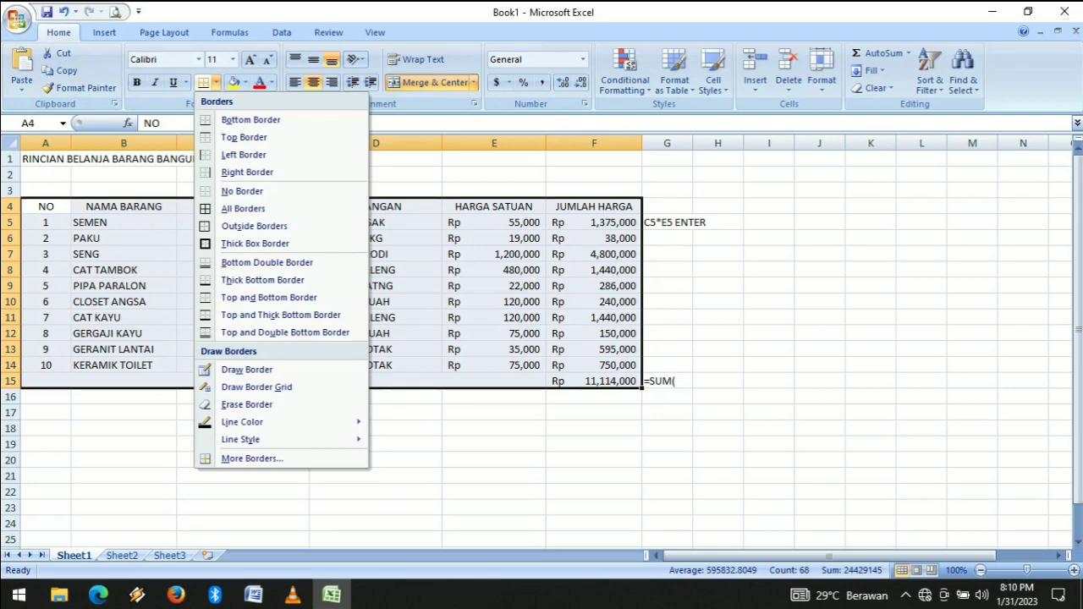
left_click(104, 32)
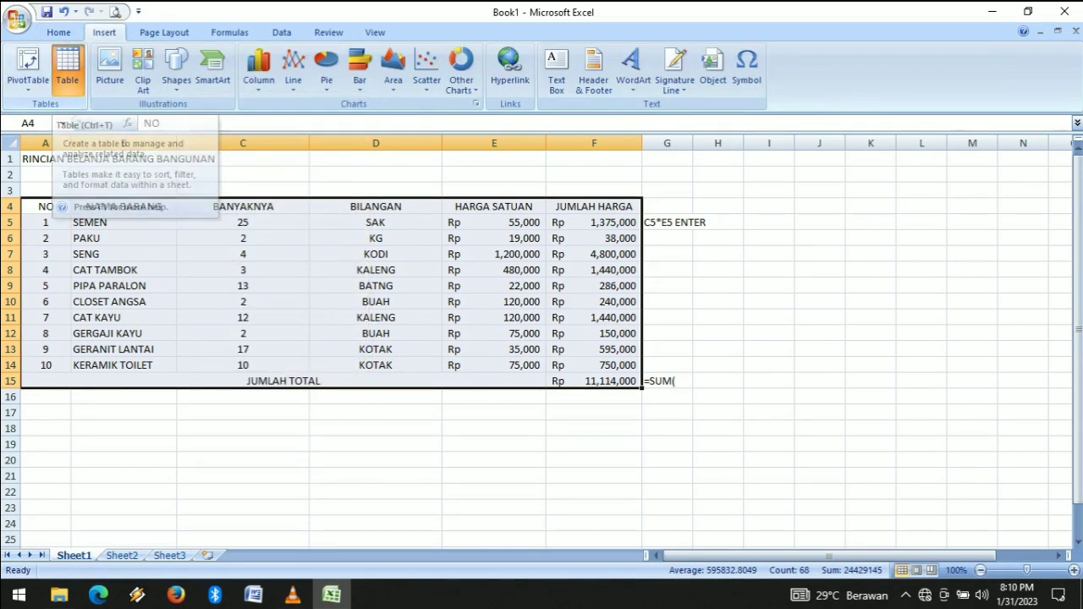
left_click(66, 66)
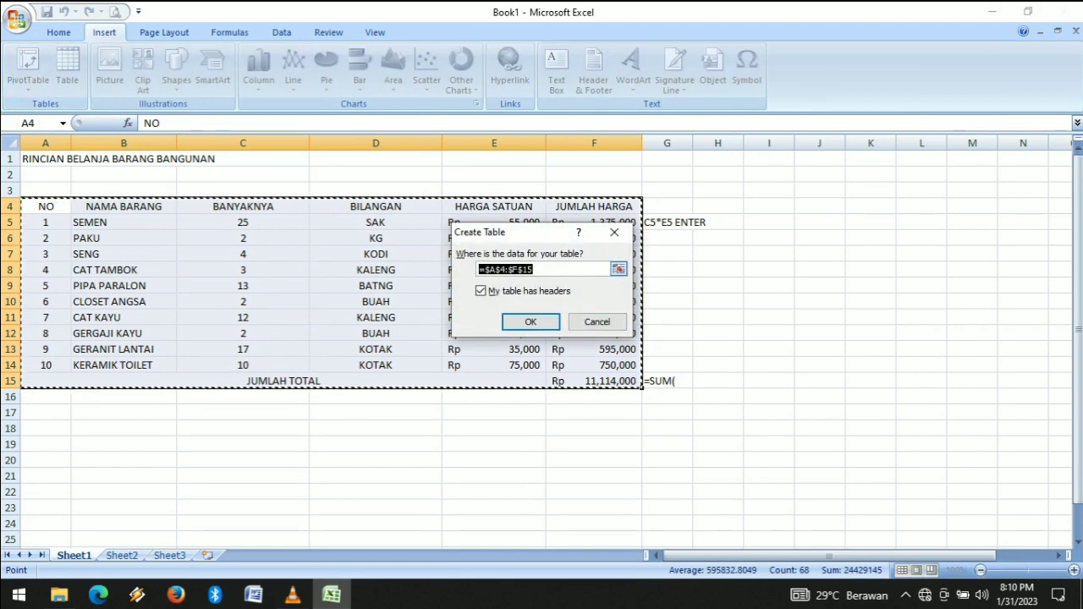
left_click(596, 322)
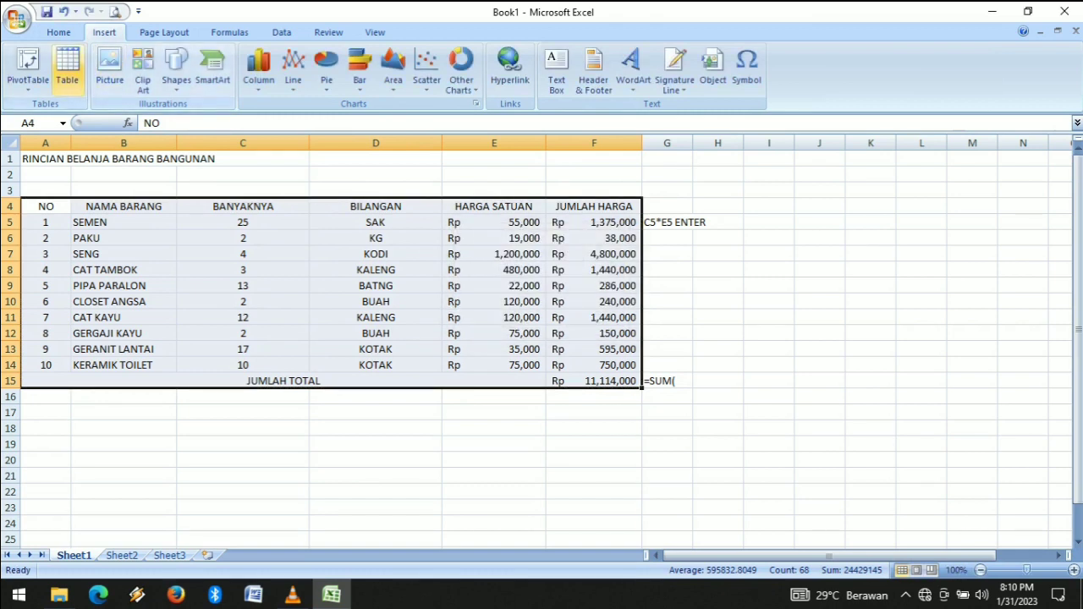
left_click(58, 32)
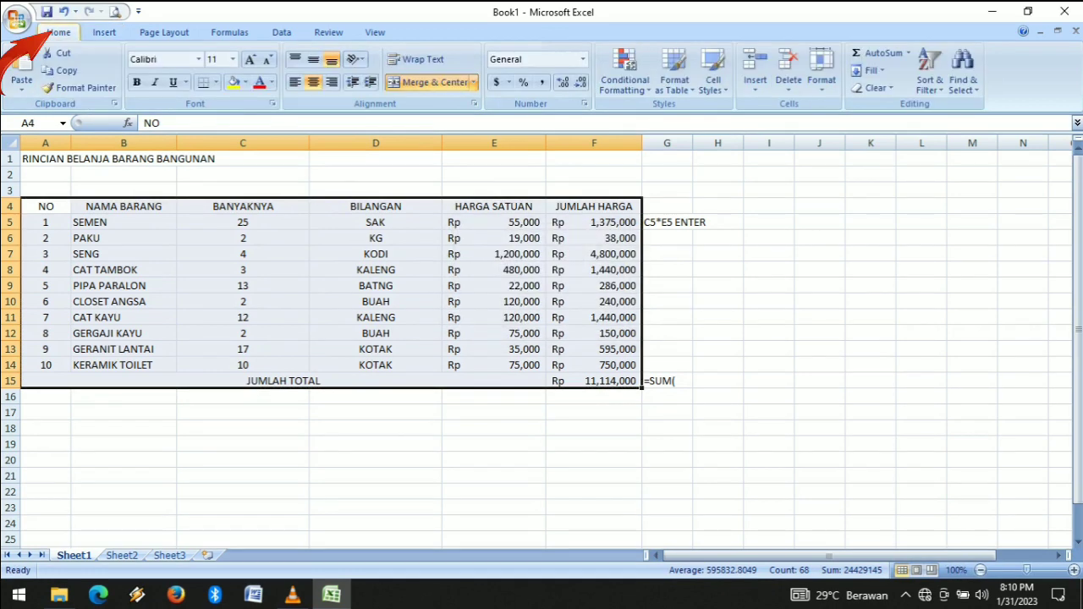
- Apply All Borders to the selected range A4:F15
left_click(216, 82)
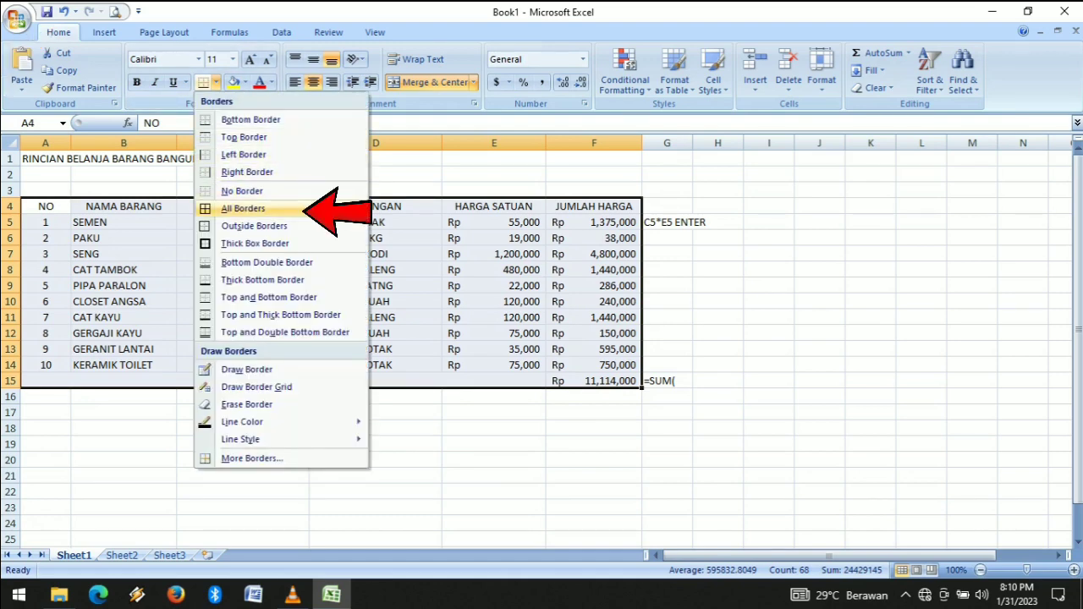
left_click(243, 208)
left_click(438, 272)
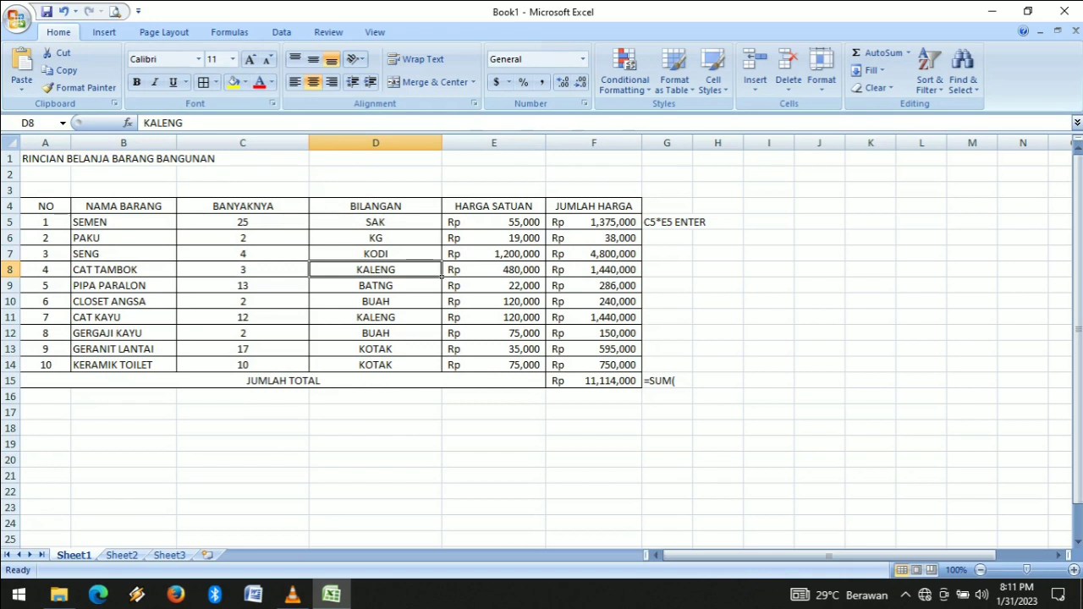
- Fill the header row cells A4:F4 with a light blue theme color
left_click_drag(38, 206, 639, 208)
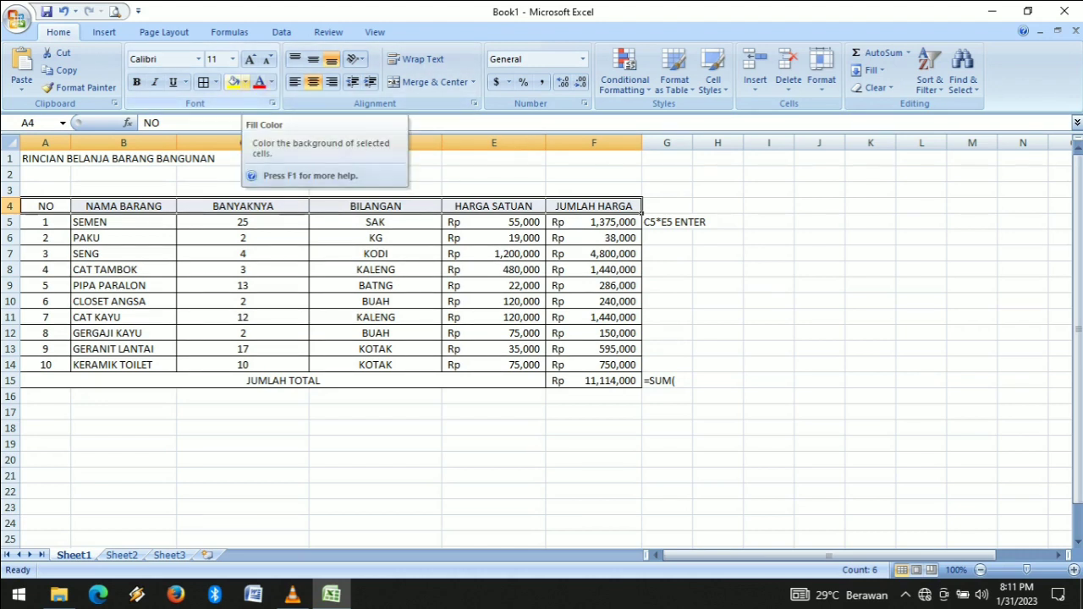
left_click(245, 82)
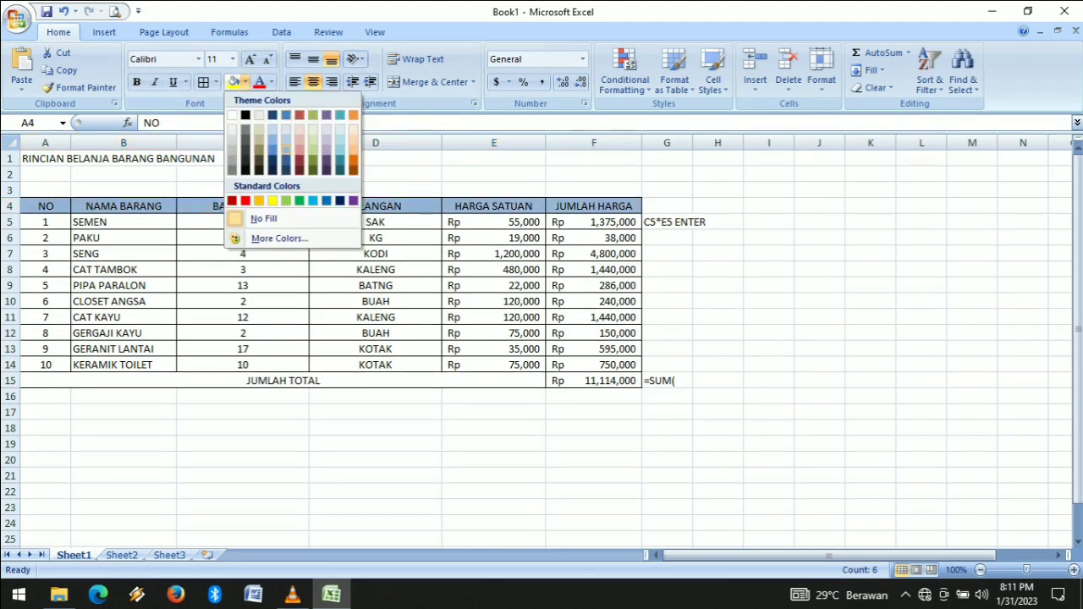
left_click(286, 141)
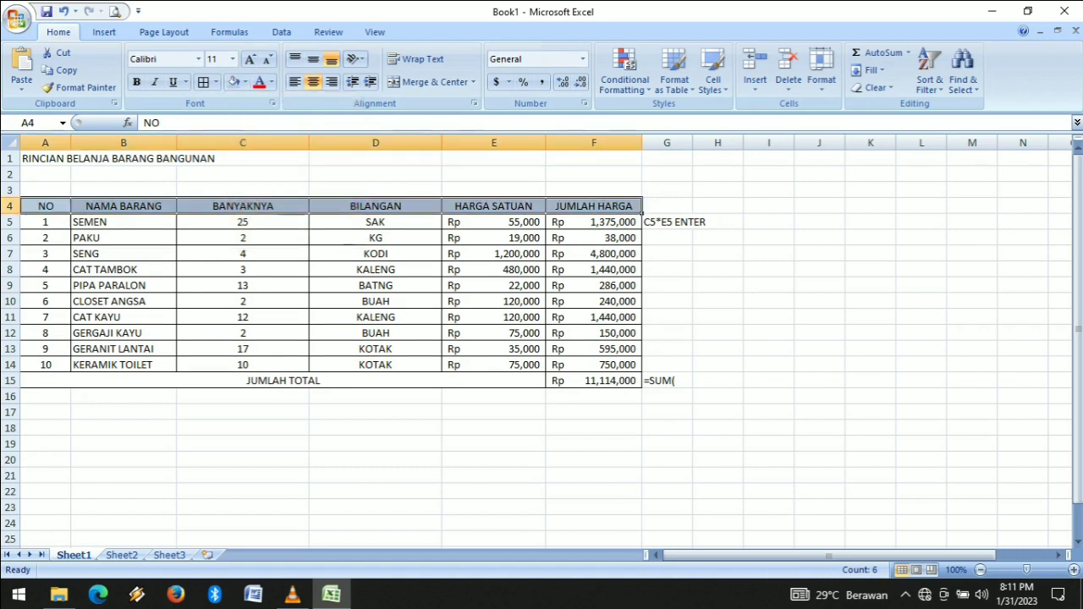
left_click(375, 175)
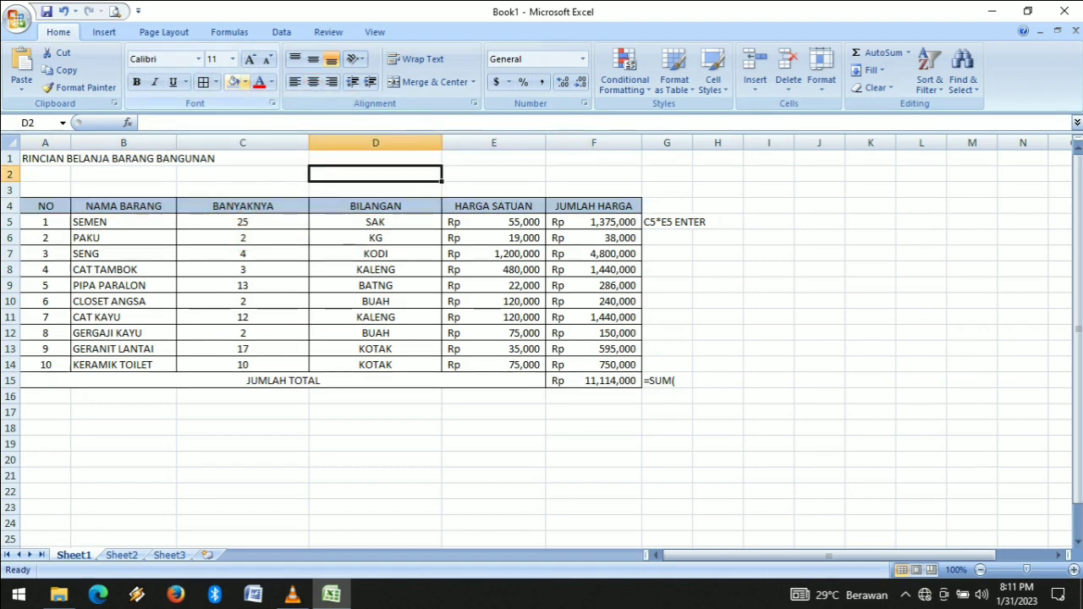
- Try a dark tan theme fill on the empty cell D2 and undo it
left_click(244, 83)
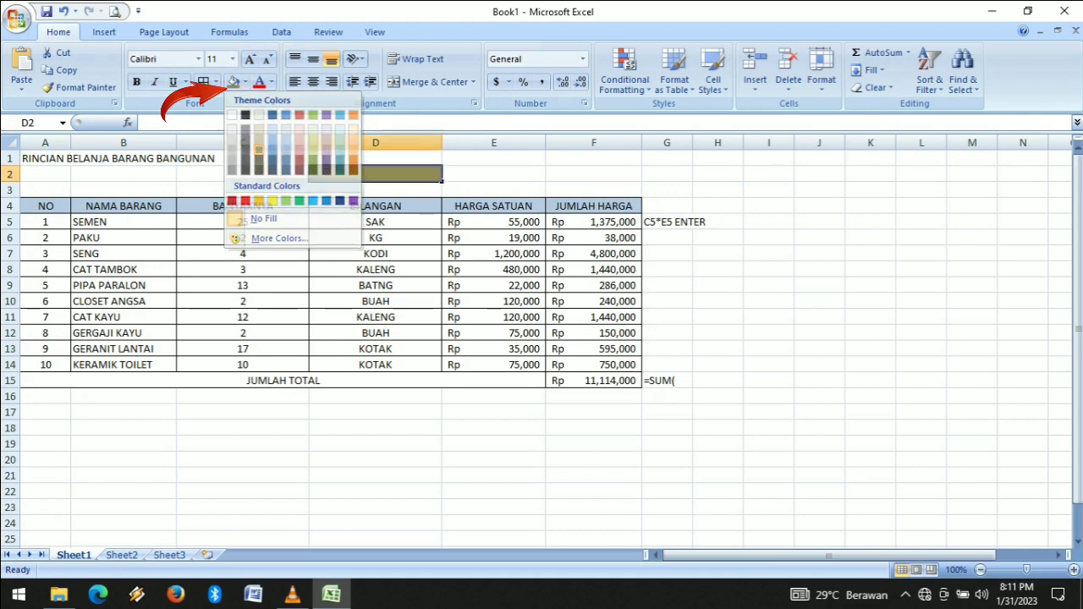
left_click(258, 150)
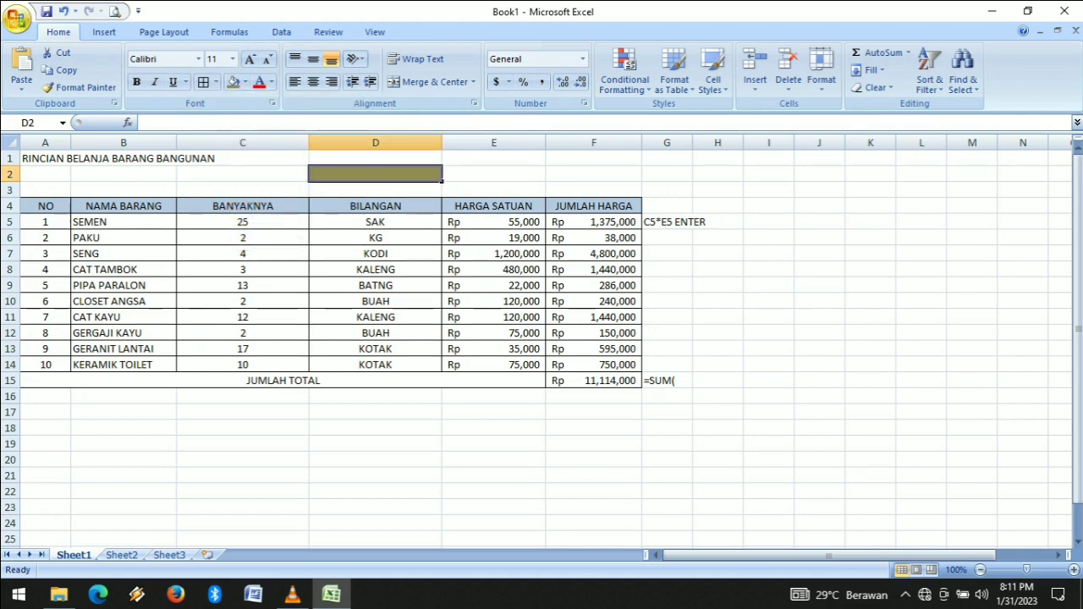
key("ctrl+z")
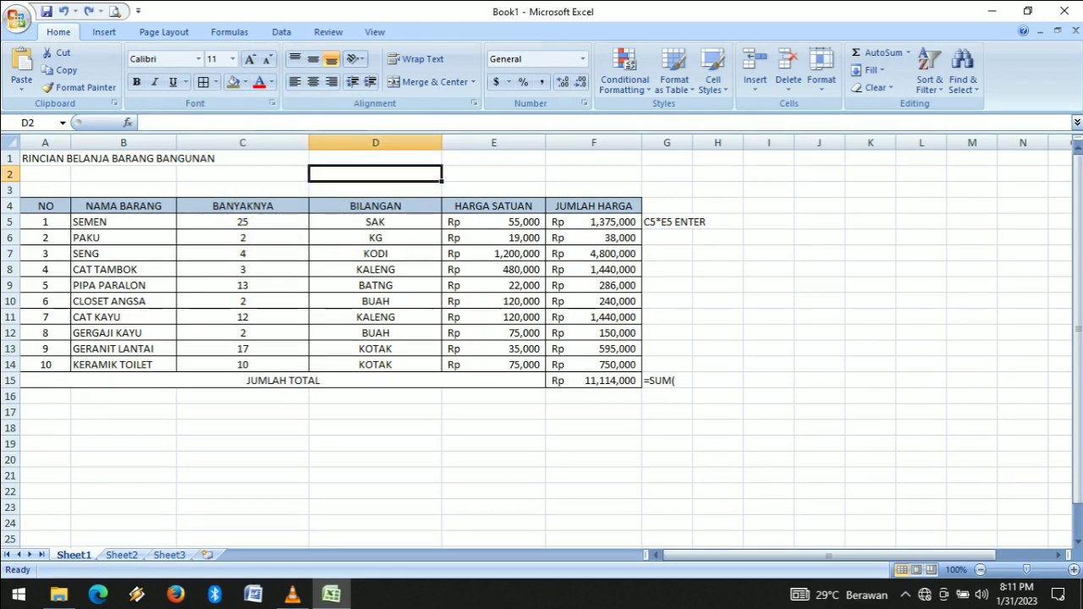
- Try a red font color on the header row A4:F4 and return it to Automatic
left_click(307, 211)
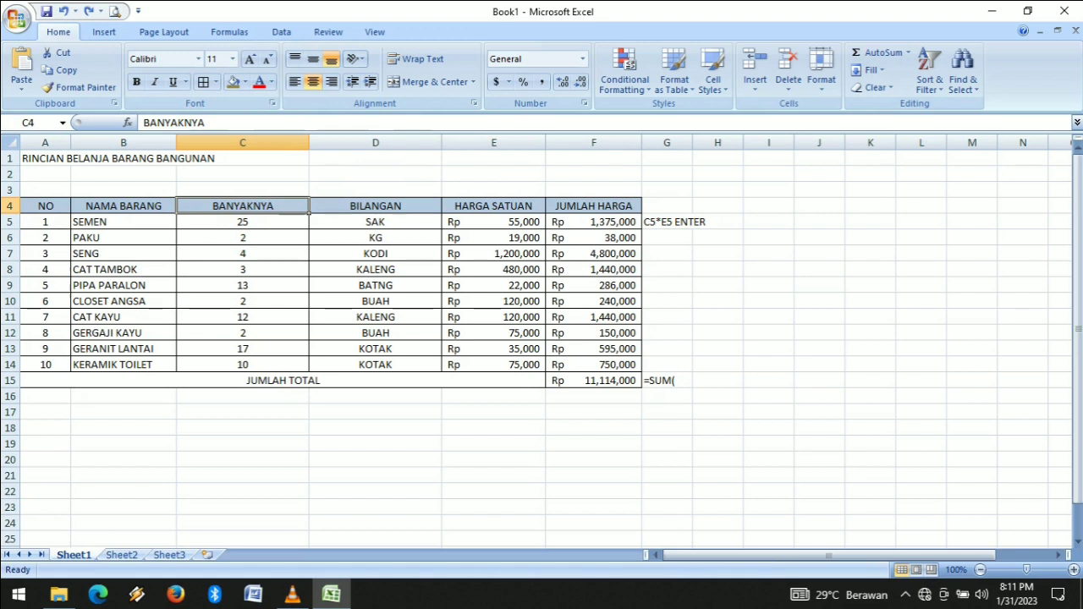
left_click_drag(46, 212, 641, 211)
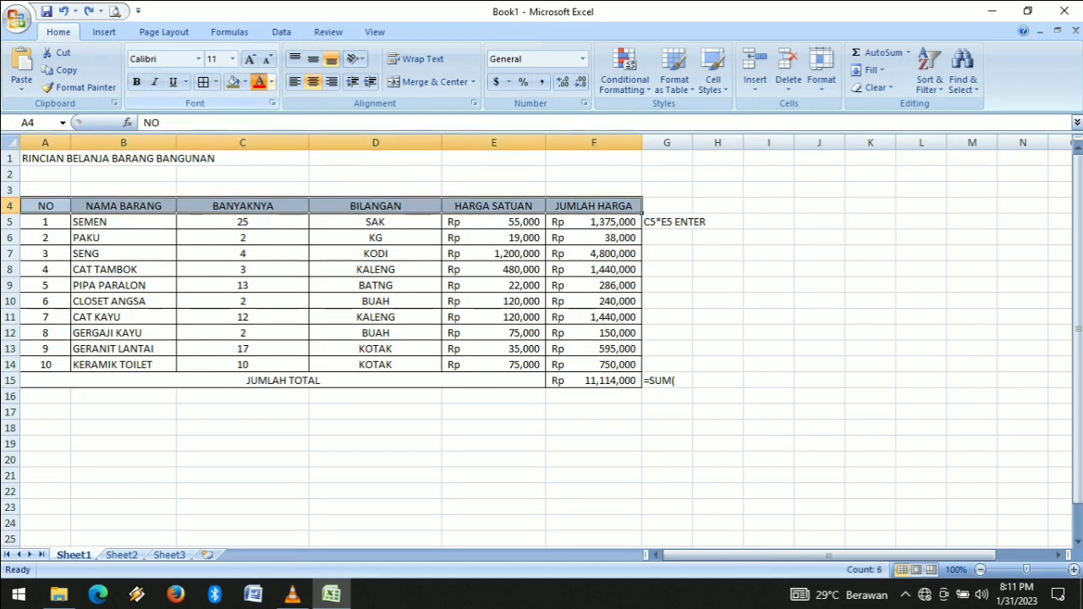
left_click(259, 82)
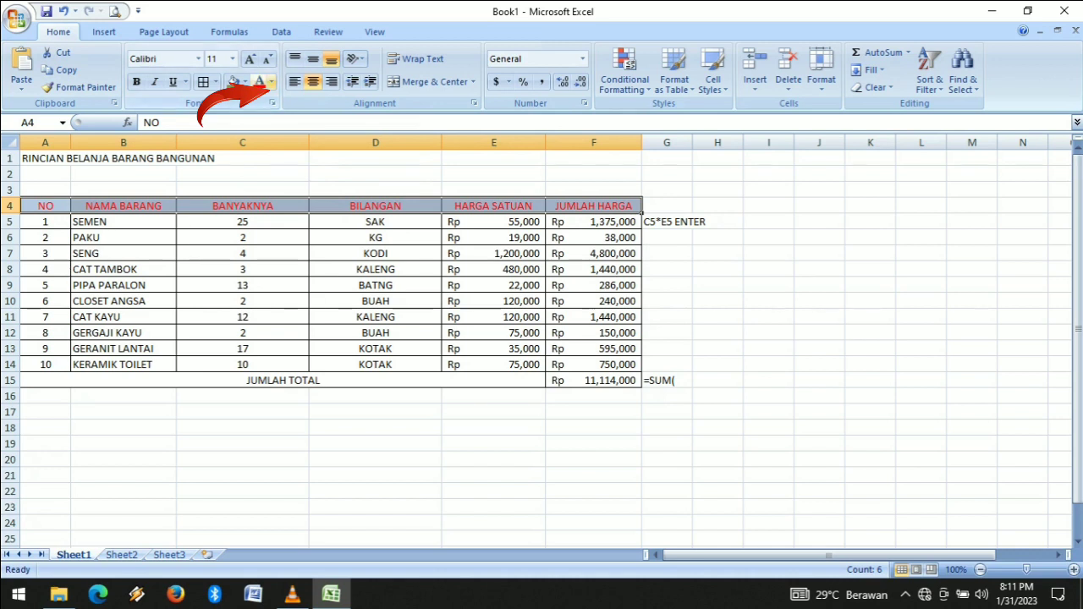
left_click(271, 82)
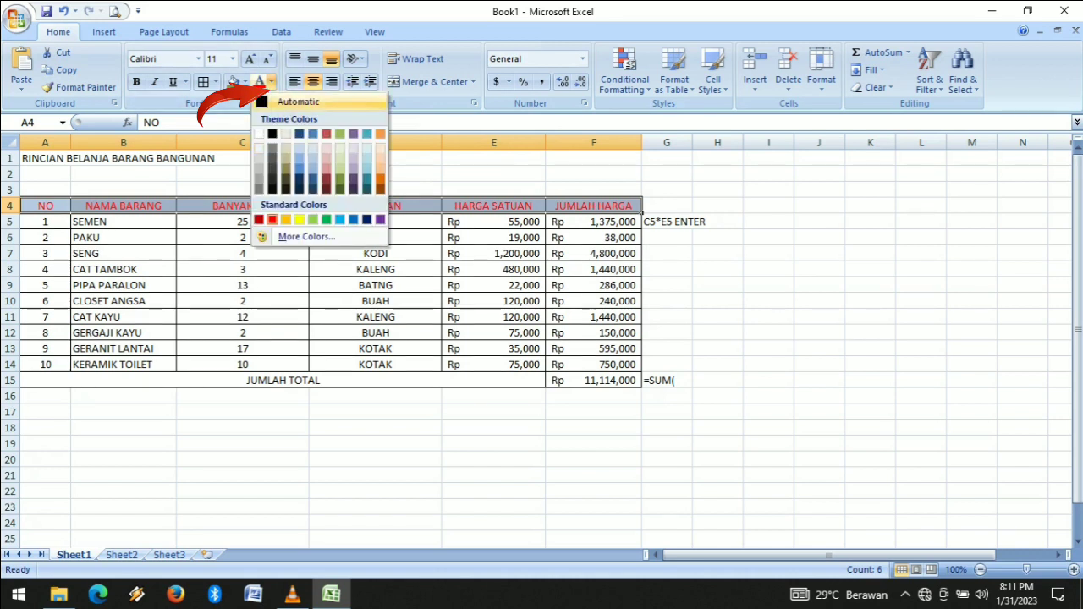
left_click(296, 101)
left_click(303, 205)
left_click(306, 224)
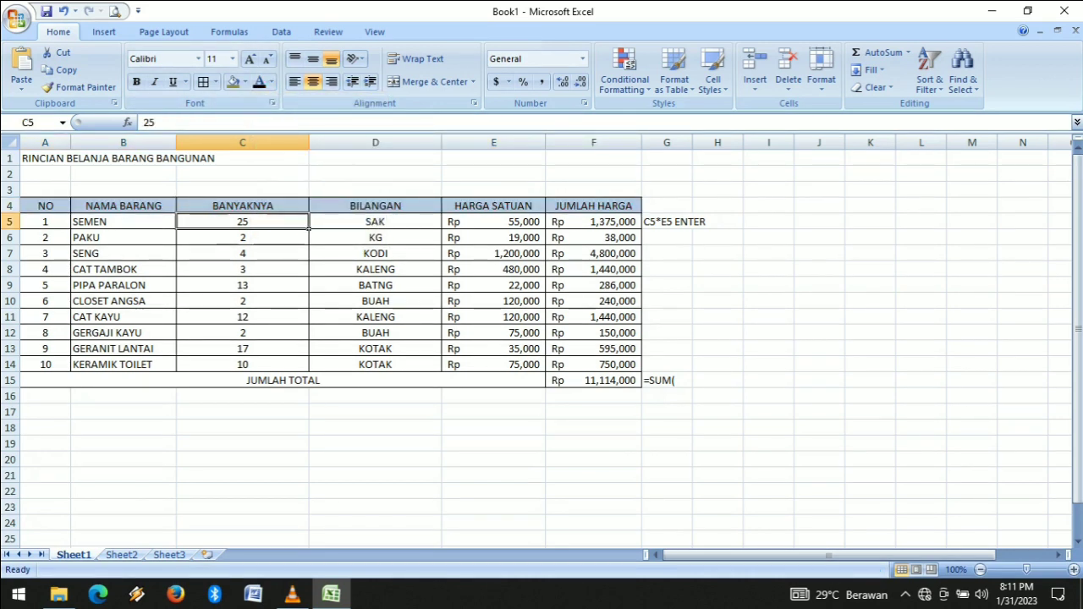
- Merge and center the title RINCIAN BELANJA BARANG BANGUNAN across A1:F2 and middle-align it vertically
left_click_drag(25, 160, 630, 176)
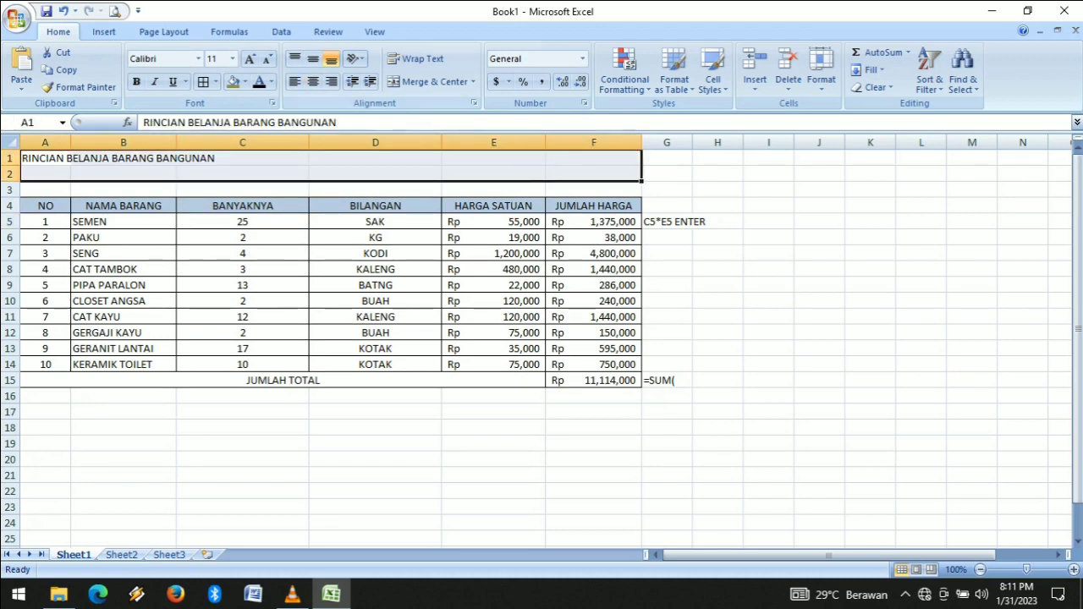
left_click(434, 81)
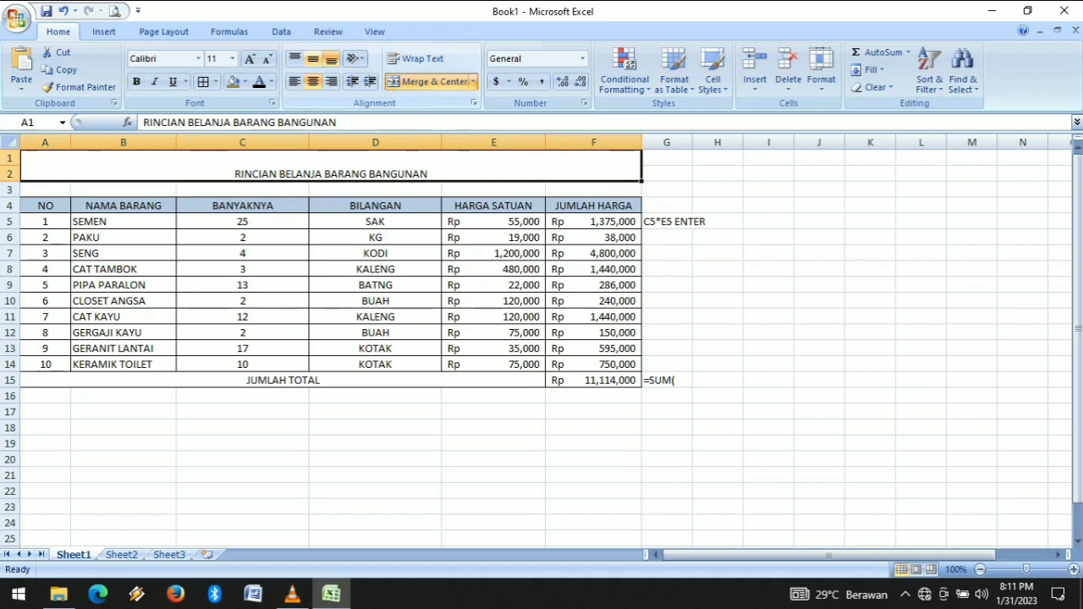
left_click(312, 58)
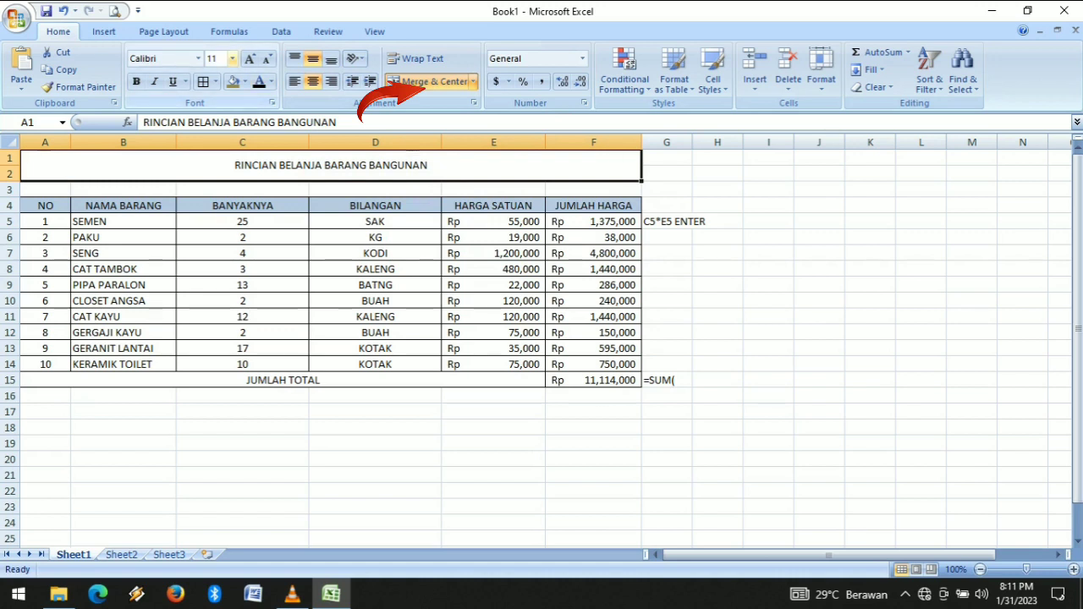
- Set the font size of the merged title in A1:F2 to 14
left_click(233, 58)
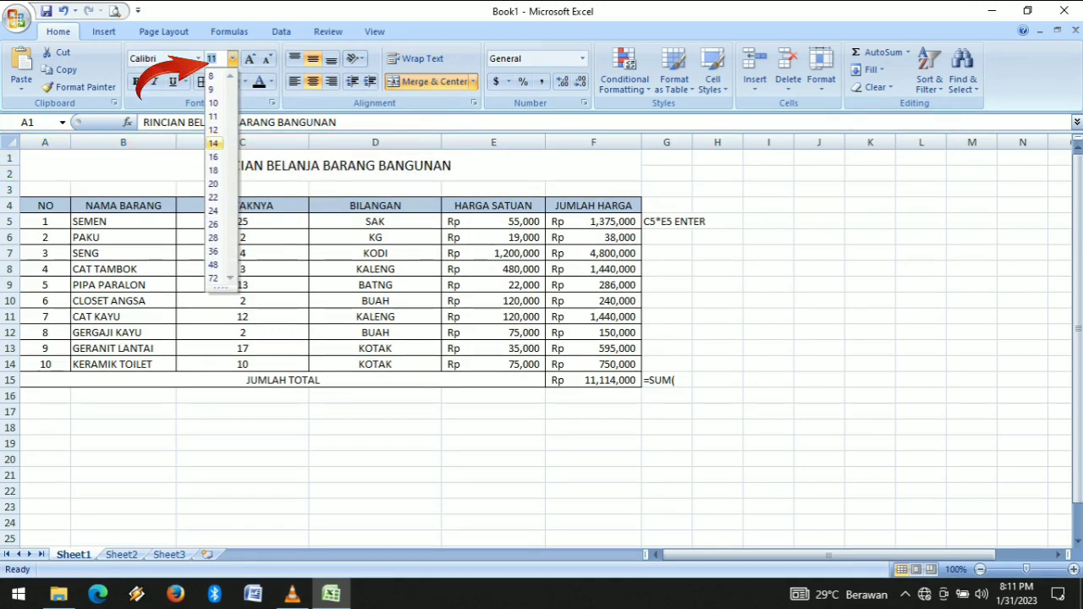
left_click(214, 144)
left_click(374, 237)
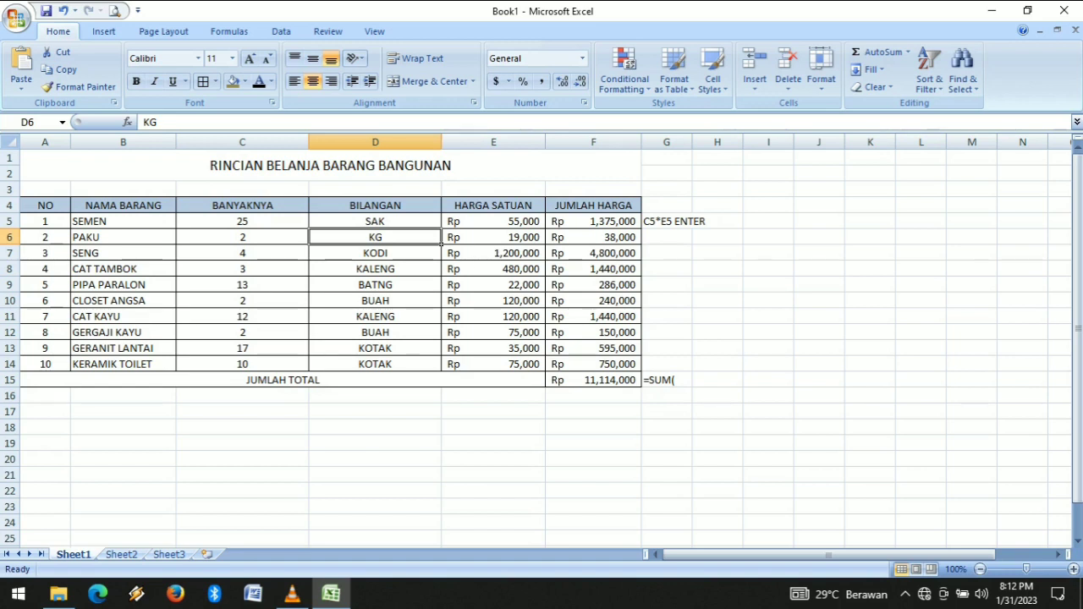
- Narrow the NO column A slightly, and reduce the BANYAKNYA and BILANGAN columns C and D to one equal, narrower width
left_click_drag(70, 141, 434, 141)
left_click(113, 142)
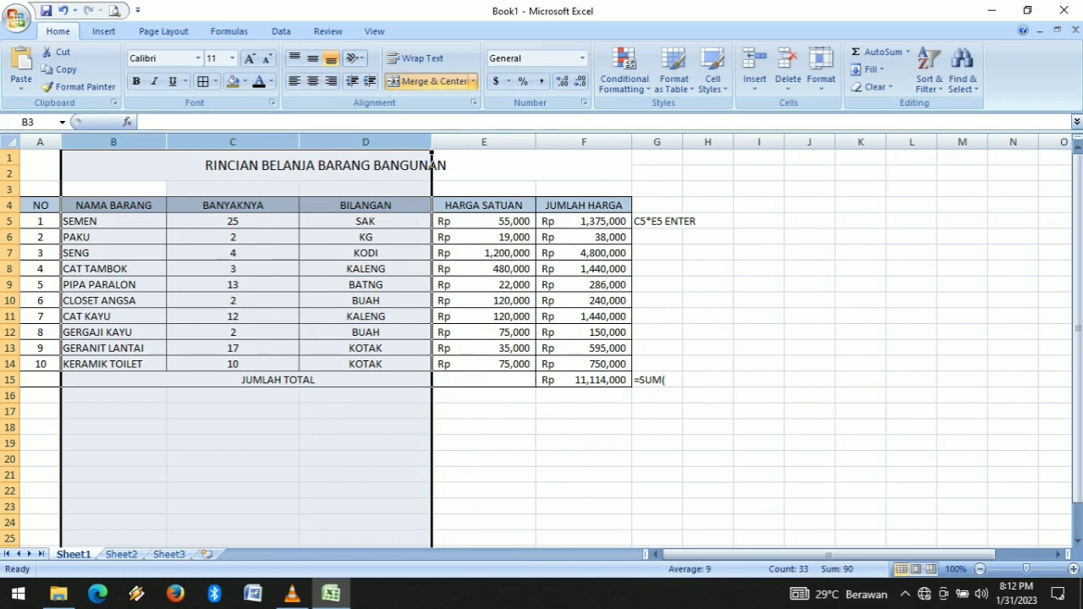
left_click(254, 166)
left_click_drag(233, 142, 366, 142)
left_click_drag(431, 143, 394, 144)
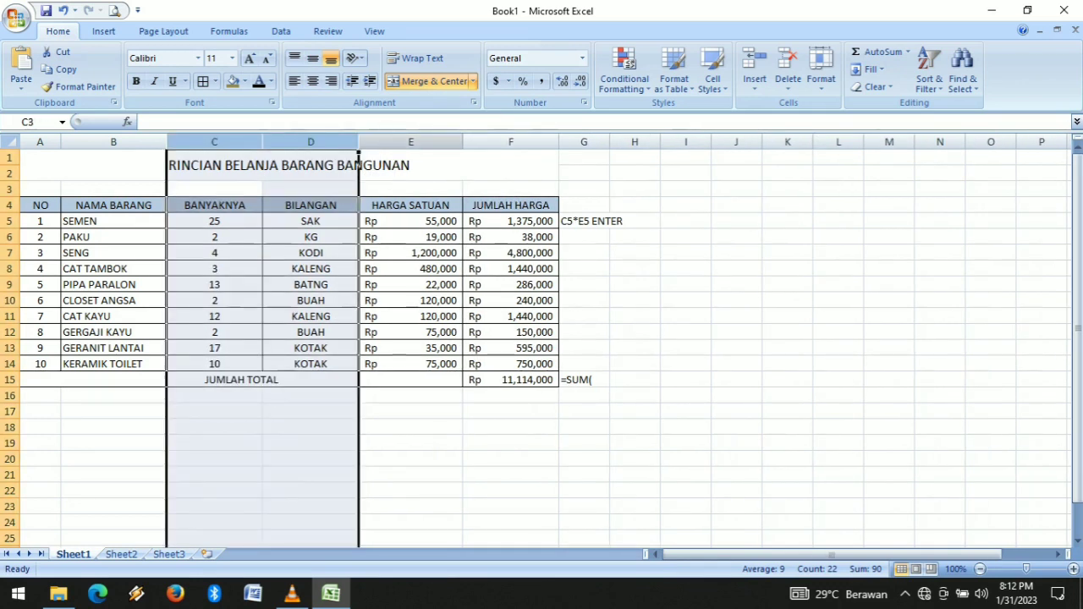
left_click(411, 443)
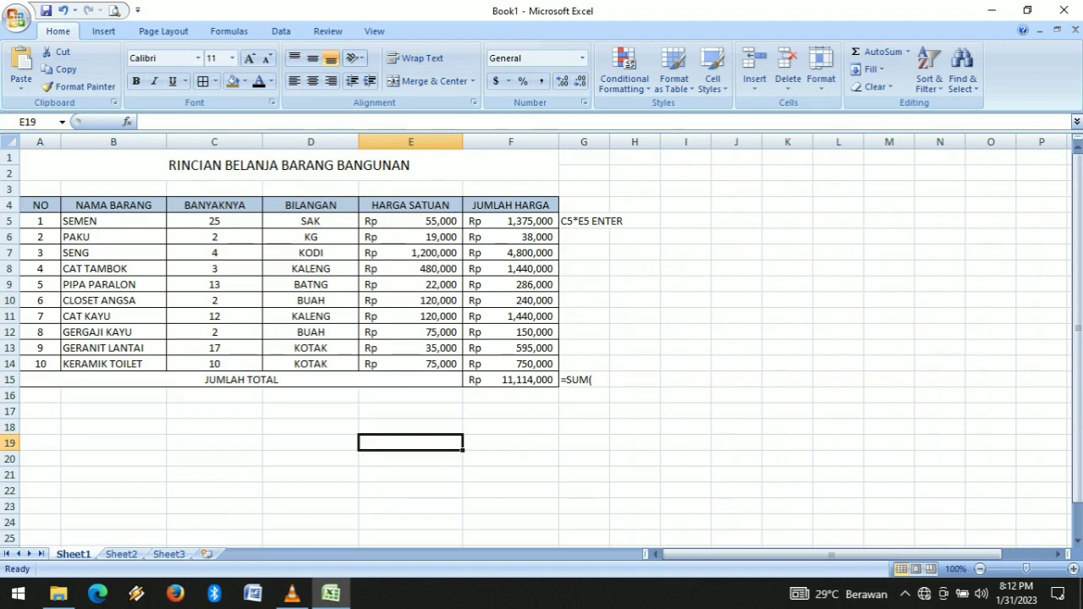
left_click(510, 443)
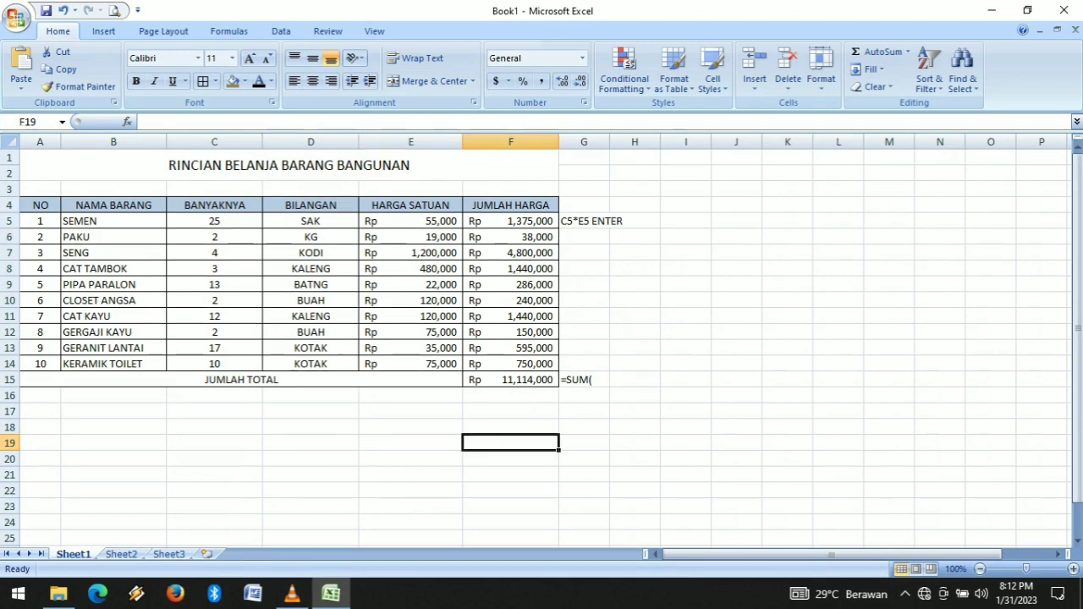